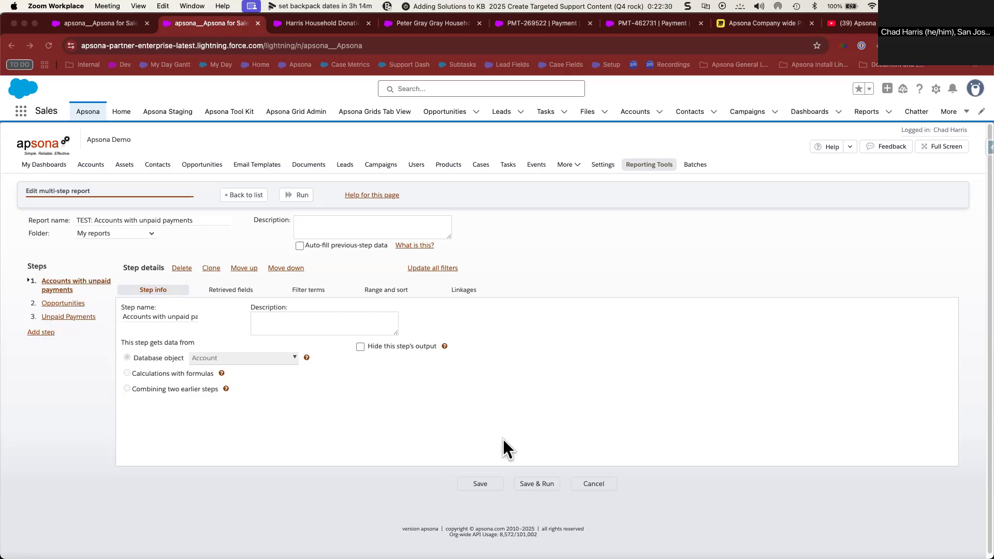
Save and run the multi-step report on accounts with unpaid payments and check its temporary filter settings without changing them
left_click(532, 483)
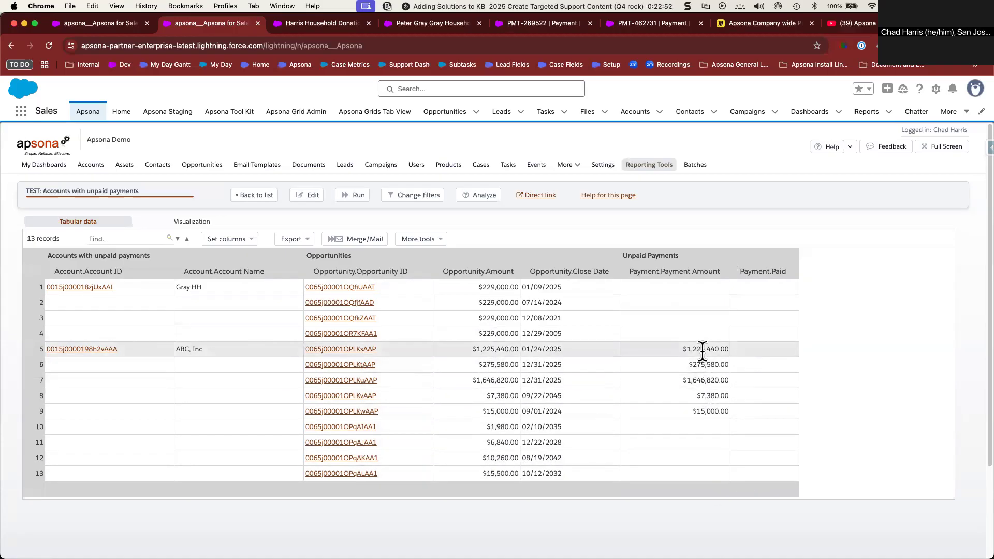
left_click(421, 197)
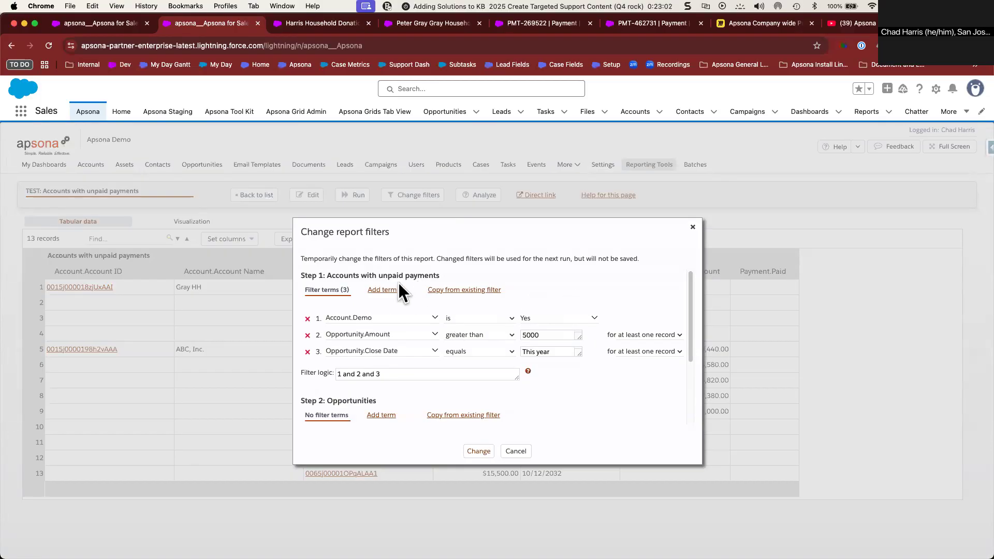
left_click(516, 450)
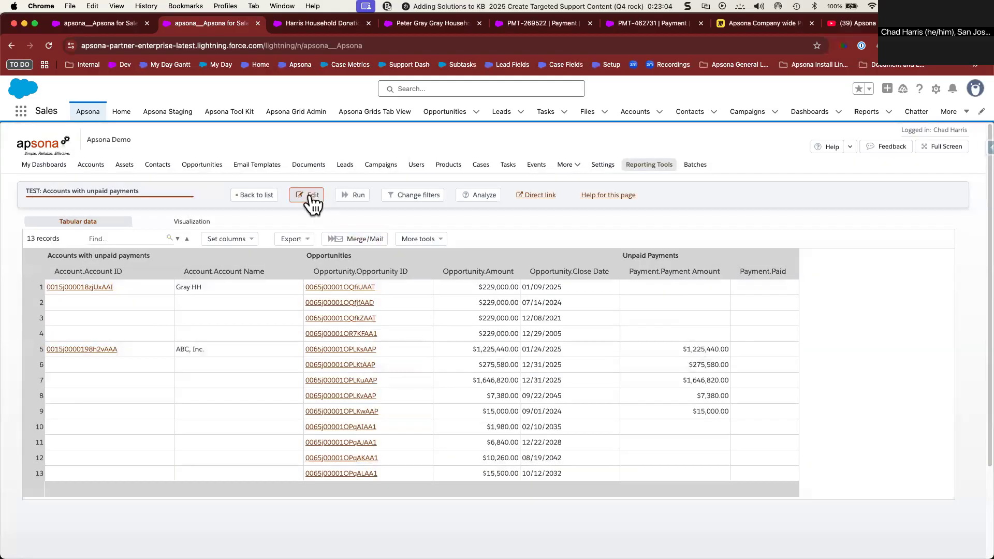
Review the filter terms of the Accounts with unpaid payments, Opportunities and Unpaid Payments steps in the report definition, and rerun the report
left_click(308, 195)
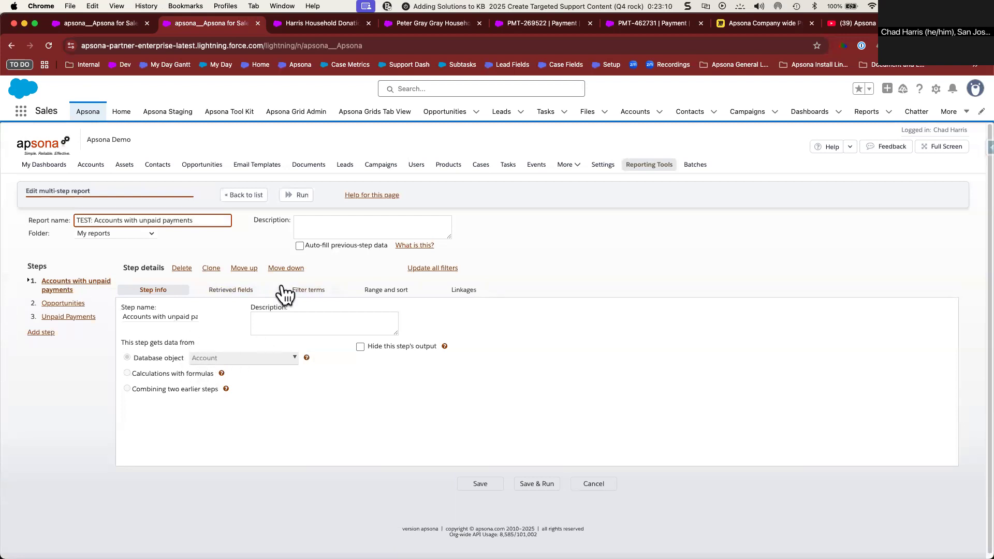
left_click(304, 291)
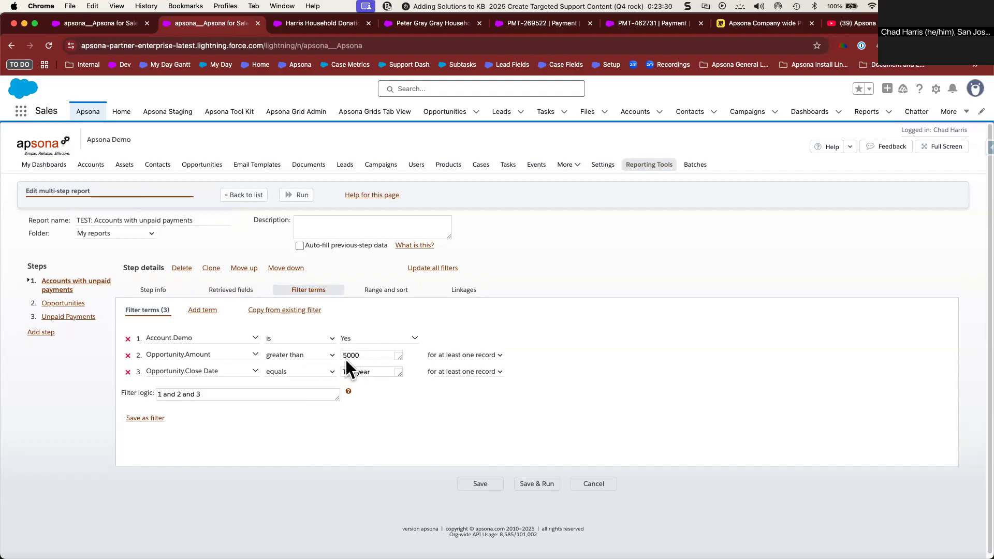
left_click(67, 304)
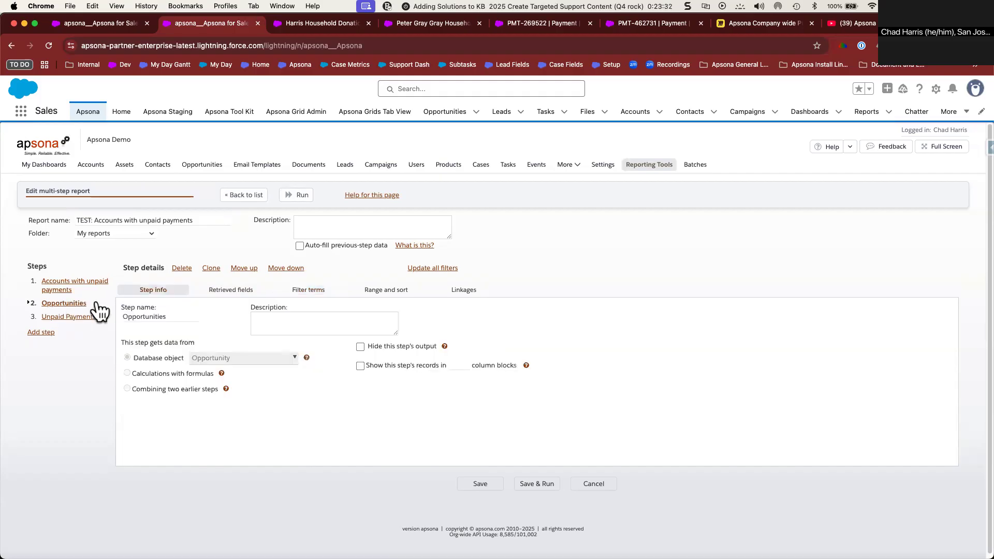
left_click(306, 291)
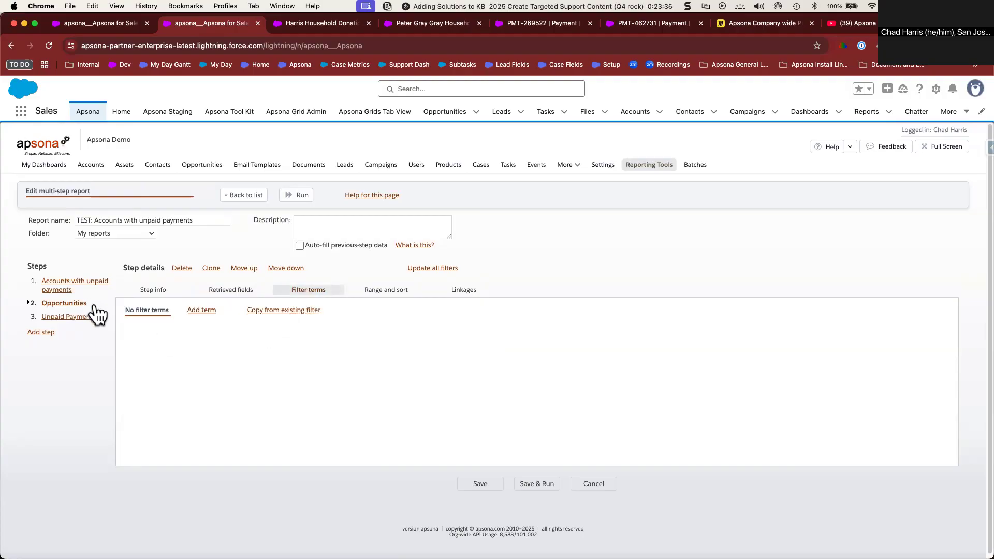
left_click(86, 317)
left_click(321, 293)
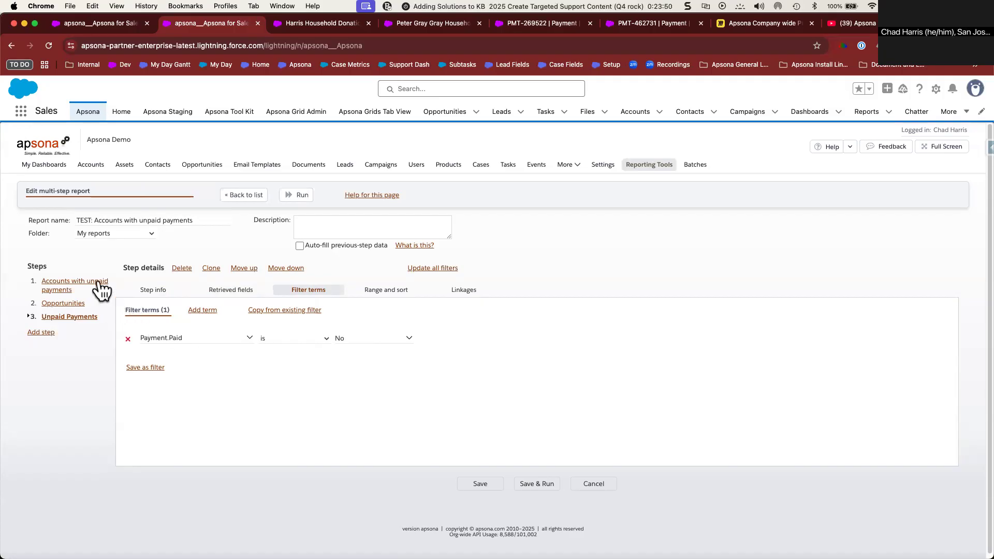
left_click(536, 484)
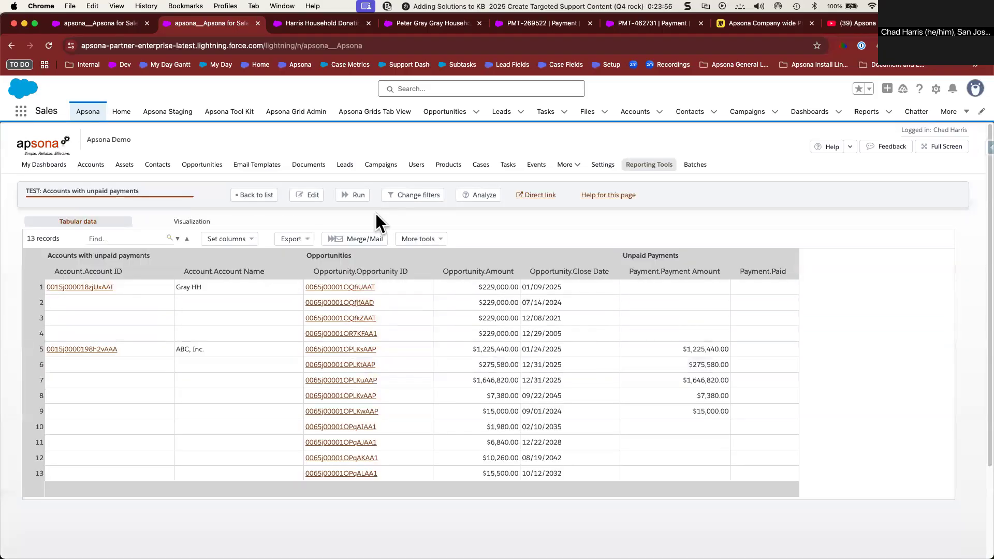
Remove the Payment.Paid filter term from the Unpaid Payments step, and save and run the report
left_click(309, 195)
left_click(308, 290)
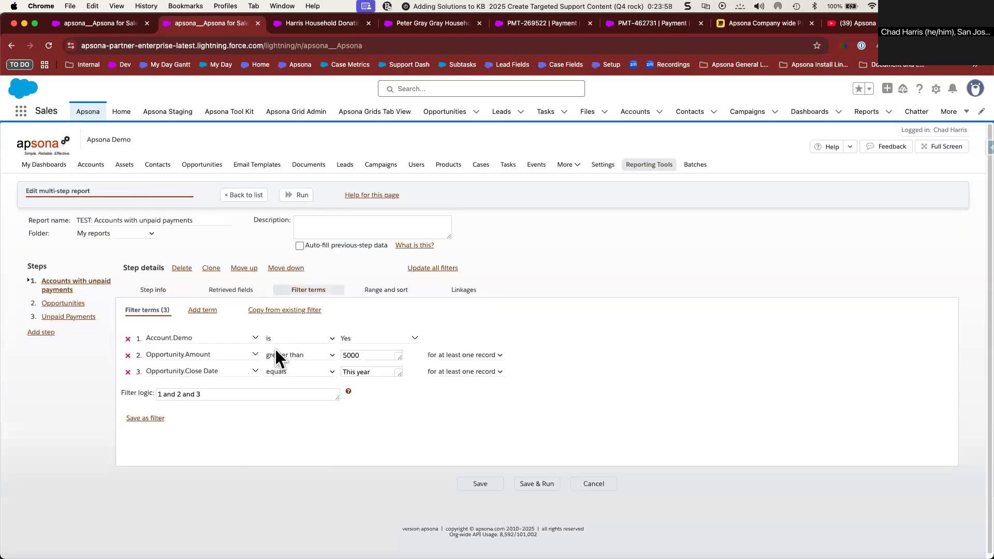
left_click(81, 317)
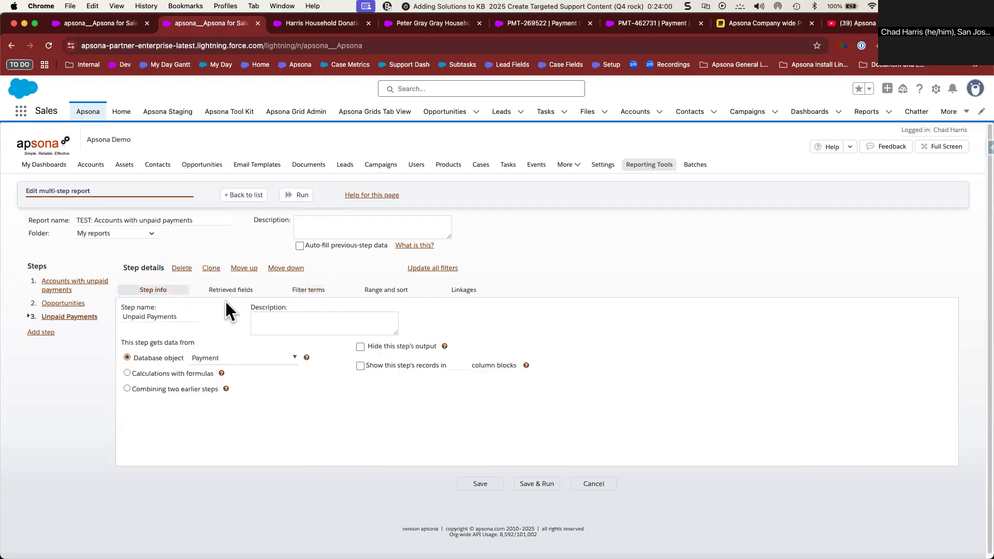
left_click(305, 291)
left_click(128, 339)
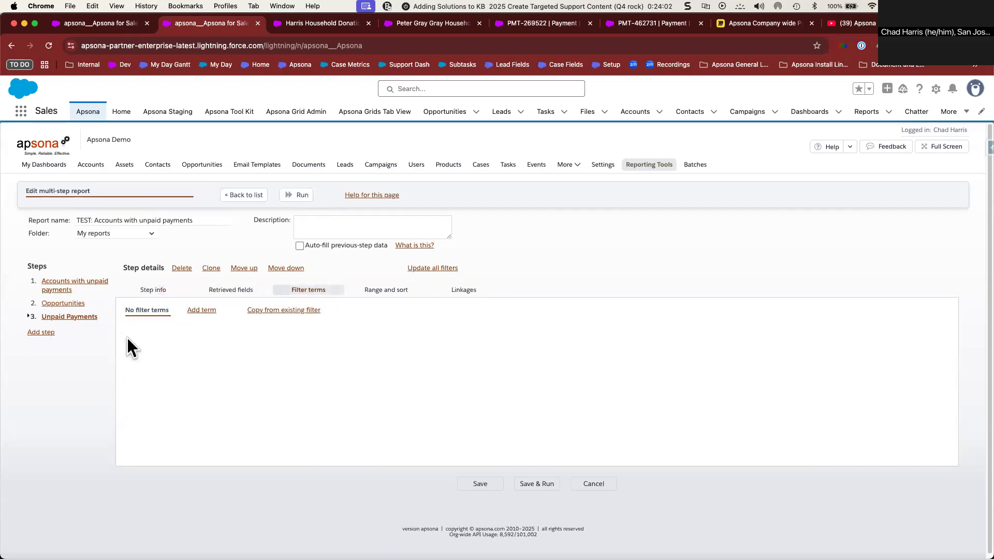
left_click(528, 484)
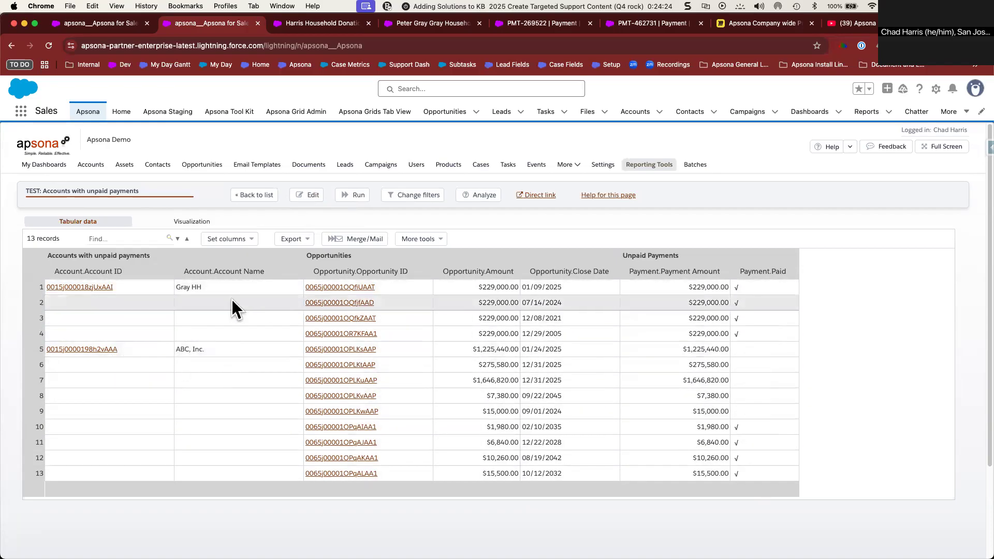
Add the filter term Payment.Paid is No to the Unpaid Payments step, and save and run the report
left_click(307, 201)
left_click(72, 317)
left_click(301, 292)
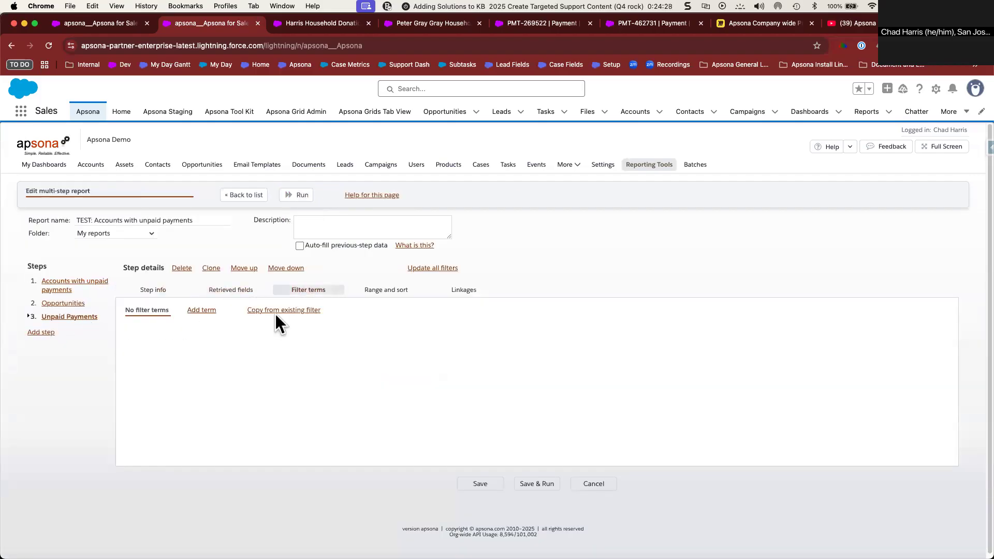
left_click(202, 310)
left_click(228, 338)
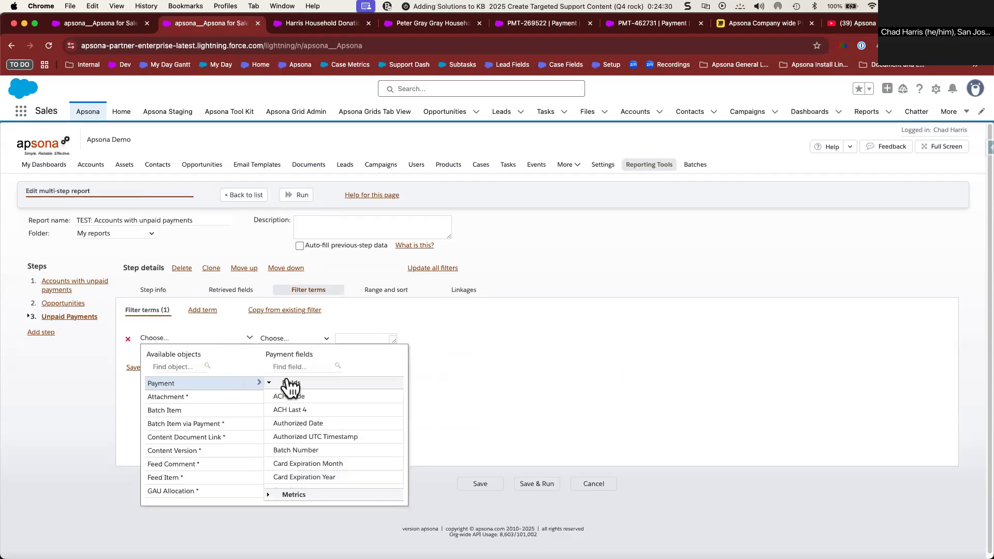
type("paid")
left_click(283, 396)
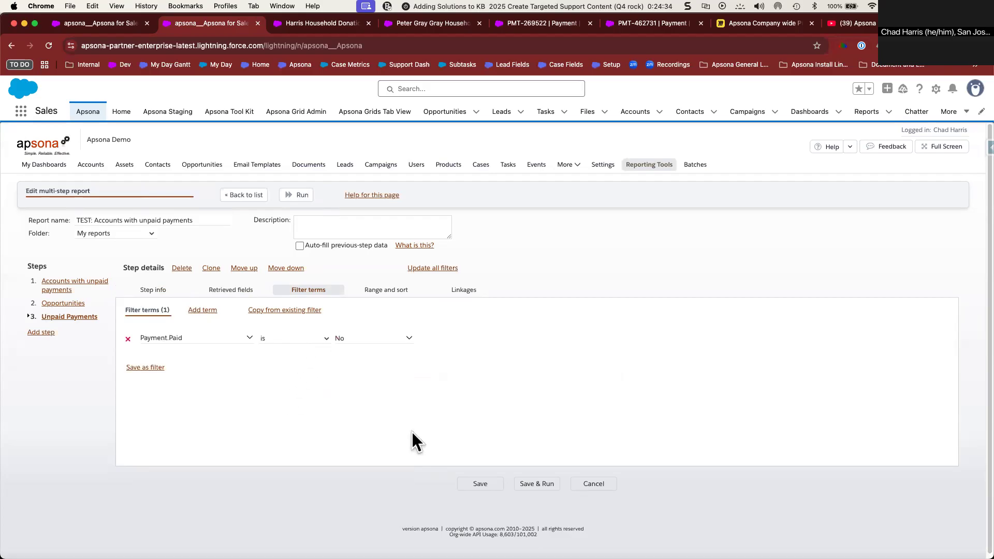
left_click(523, 484)
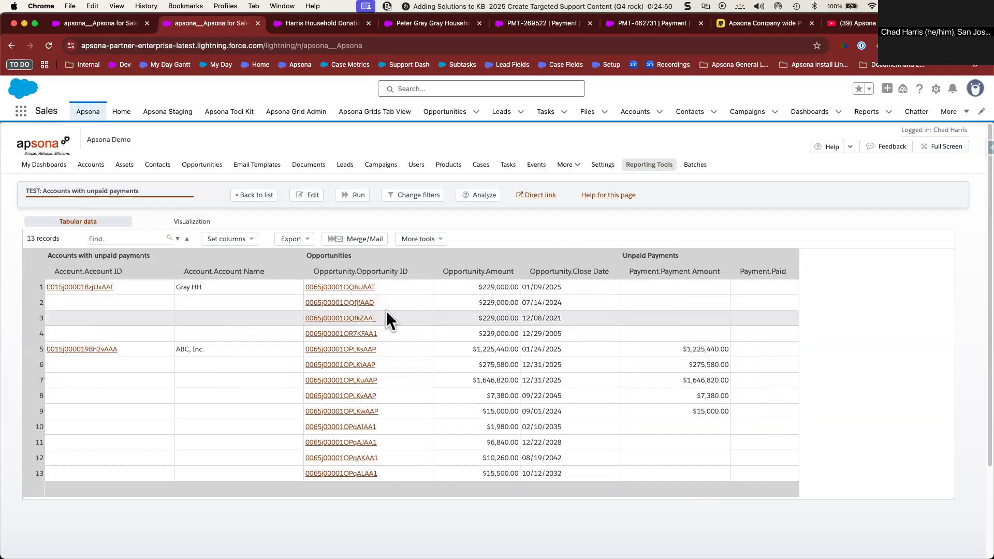
Compare the filter terms of the Unpaid Payments step with those of the Accounts with unpaid payments step, and rerun the report
left_click(308, 196)
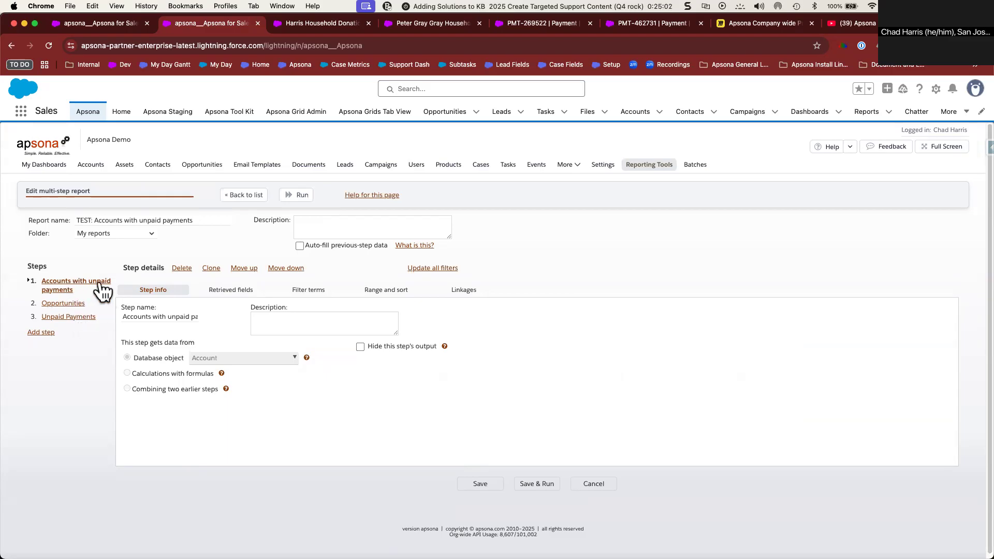
left_click(84, 319)
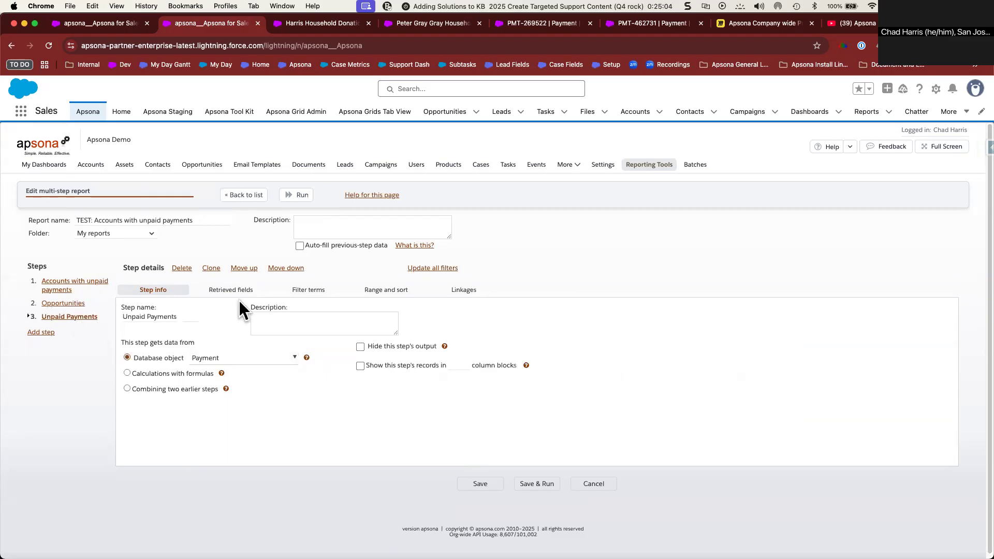
left_click(320, 295)
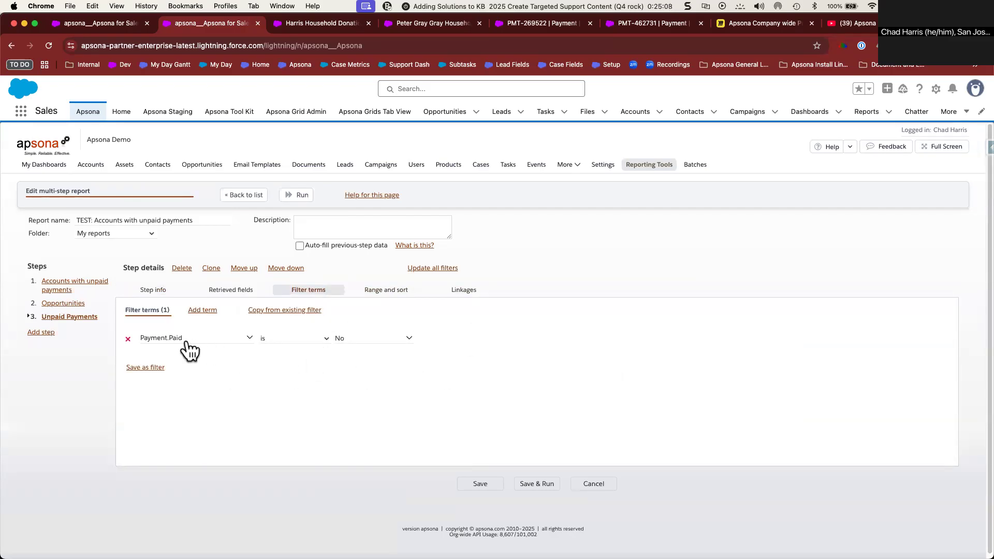
left_click(107, 290)
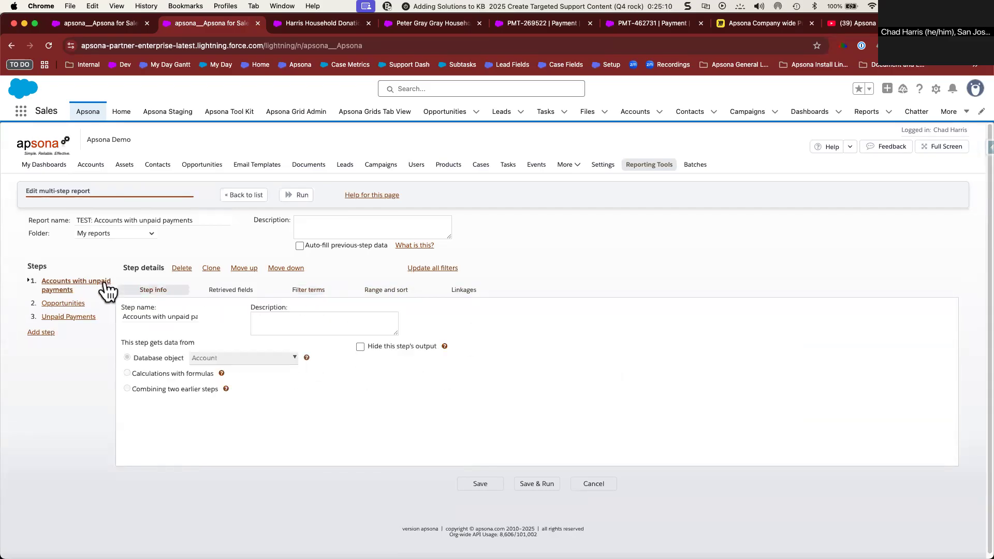
left_click(308, 292)
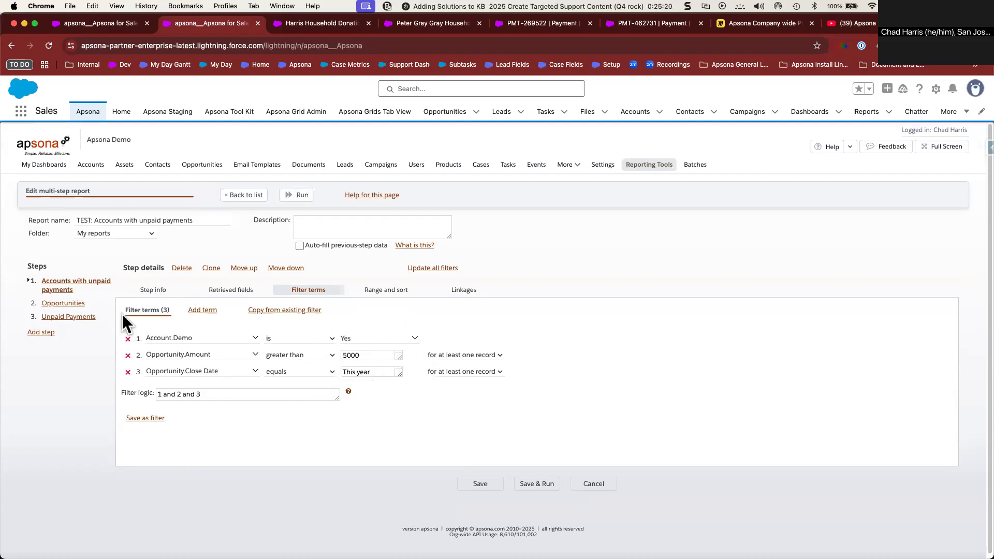
left_click(80, 304)
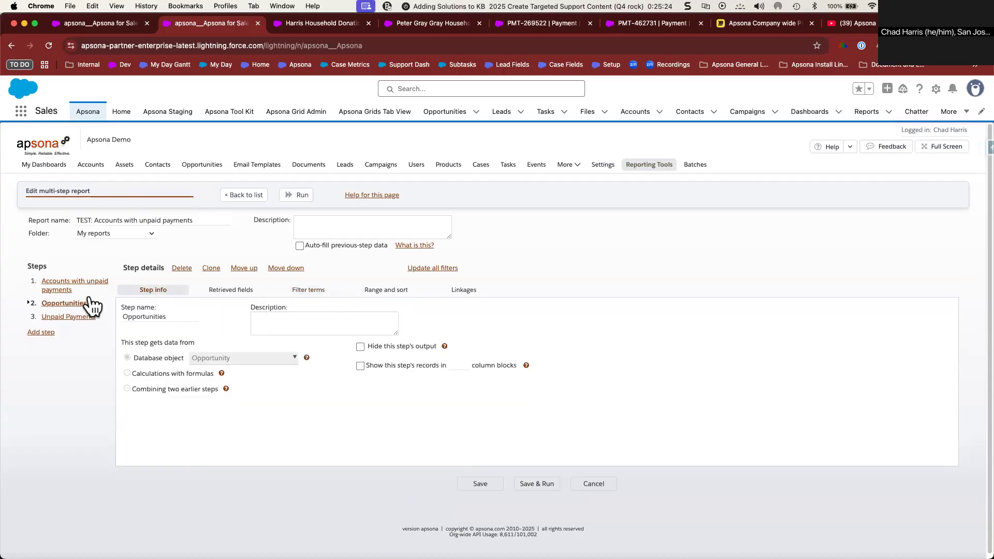
left_click(65, 289)
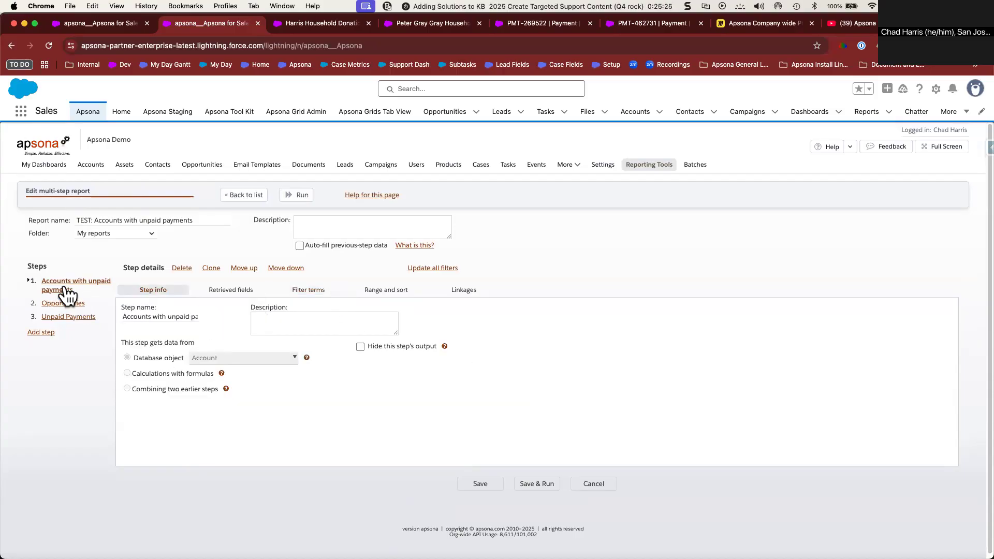
left_click(309, 292)
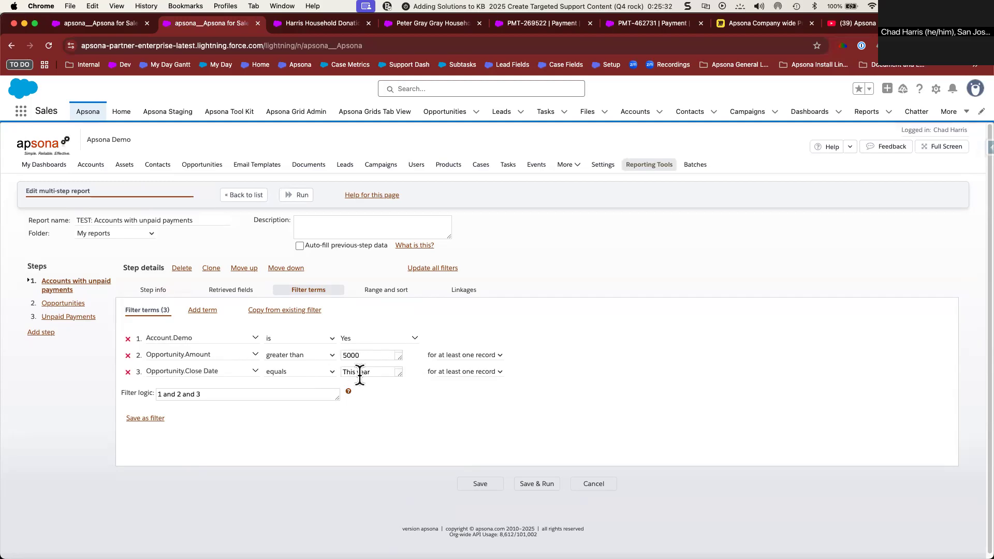
left_click(533, 483)
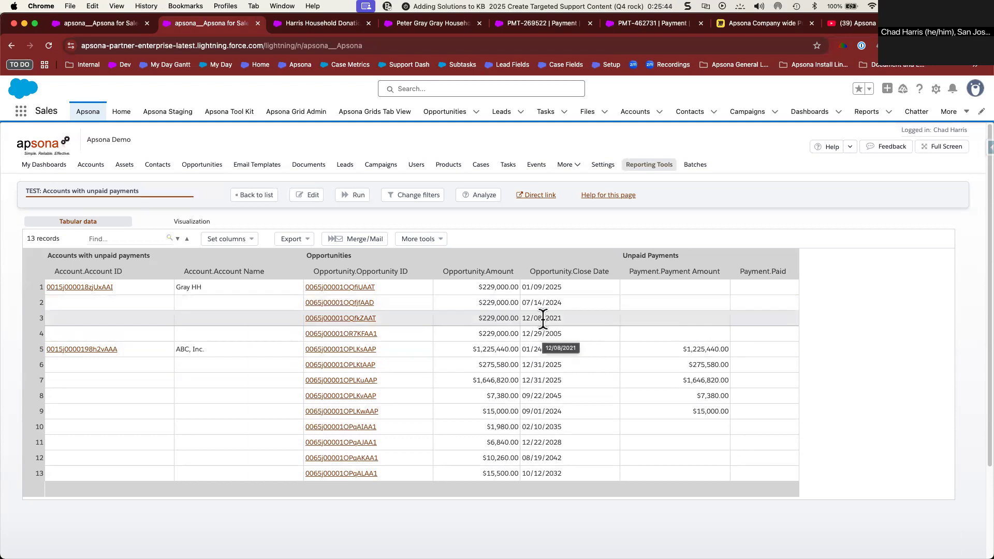
Examine the filter terms of all three steps in the temporary report filters and close them without changes
left_click(407, 201)
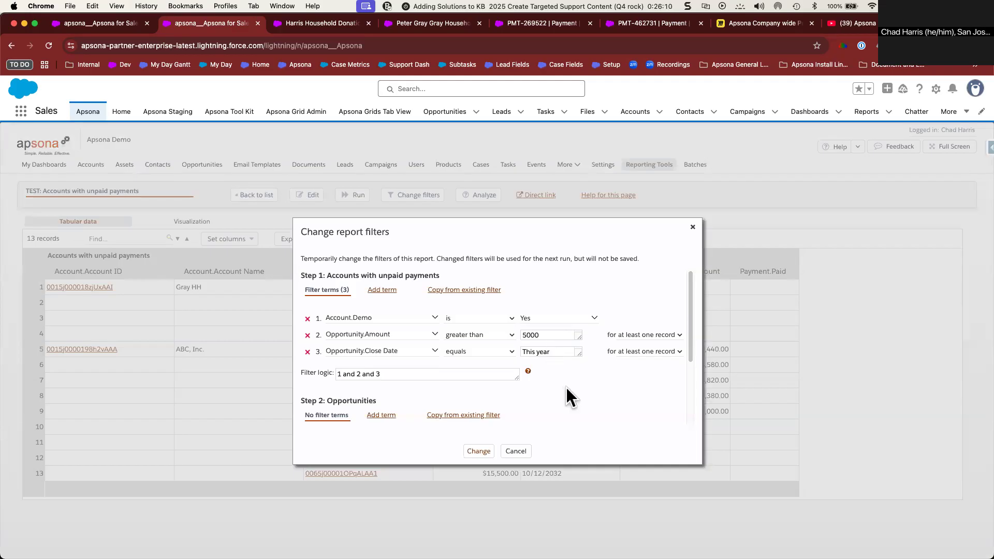
scroll(563, 391, "down", 3)
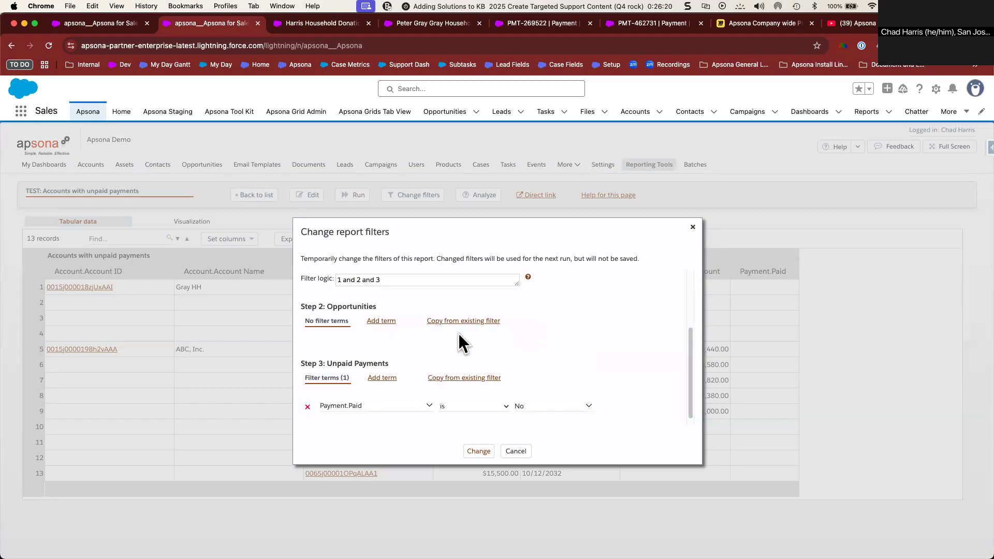
scroll(529, 339, "up", 3)
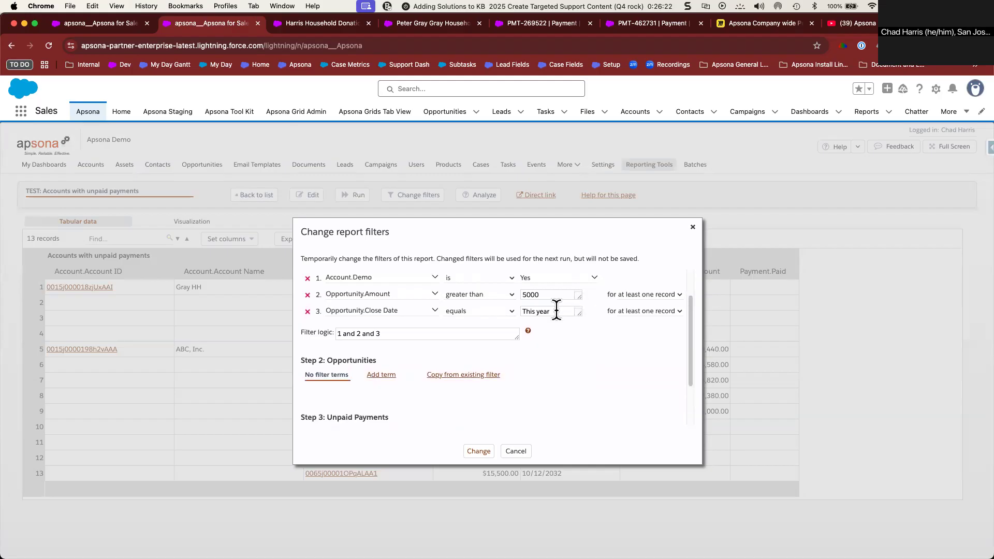
scroll(529, 385, "down", 3)
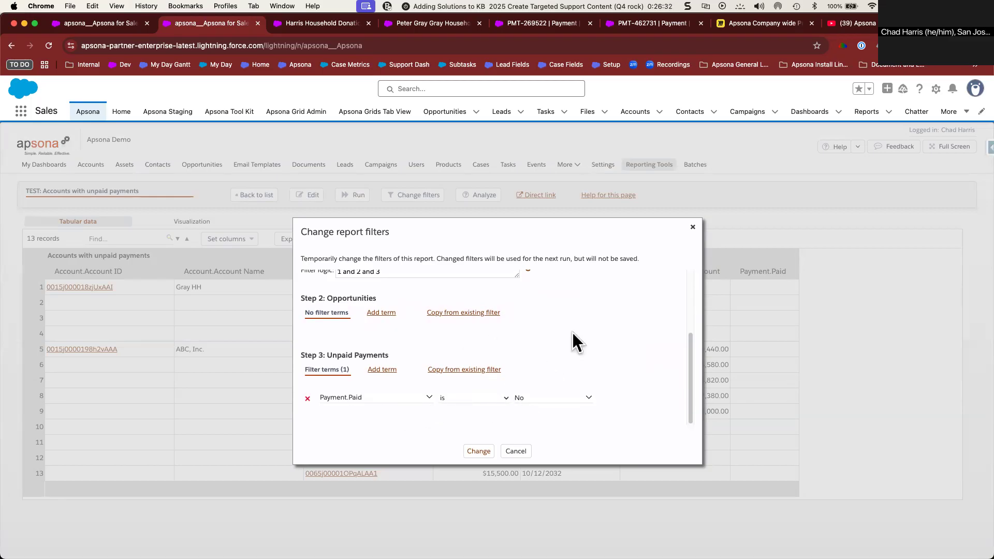
scroll(572, 334, "up", 5)
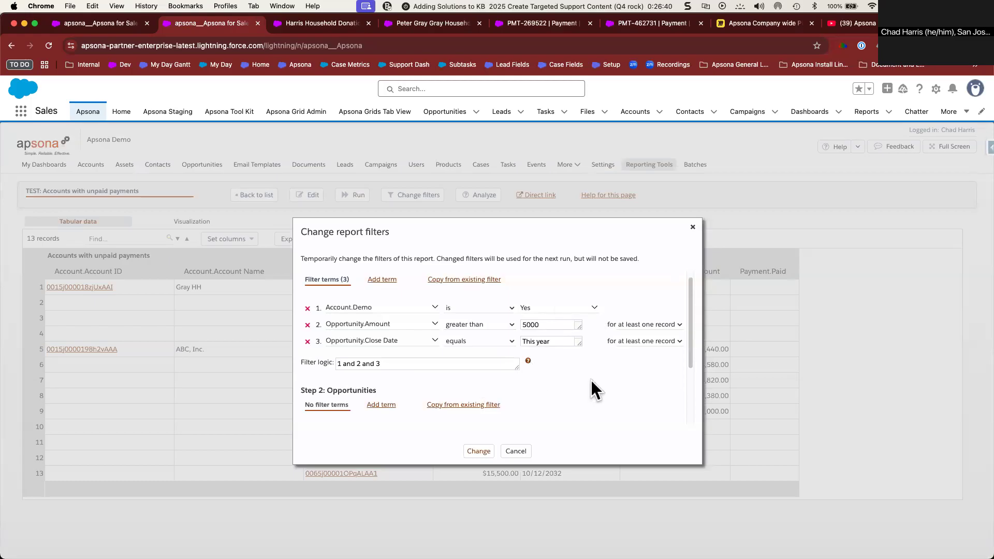
scroll(590, 380, "down", 4)
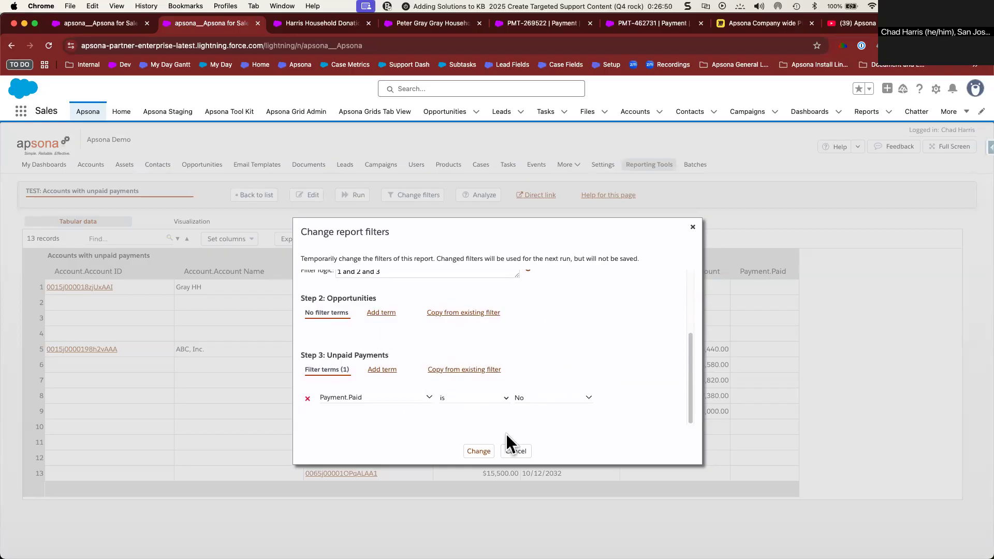
left_click(514, 452)
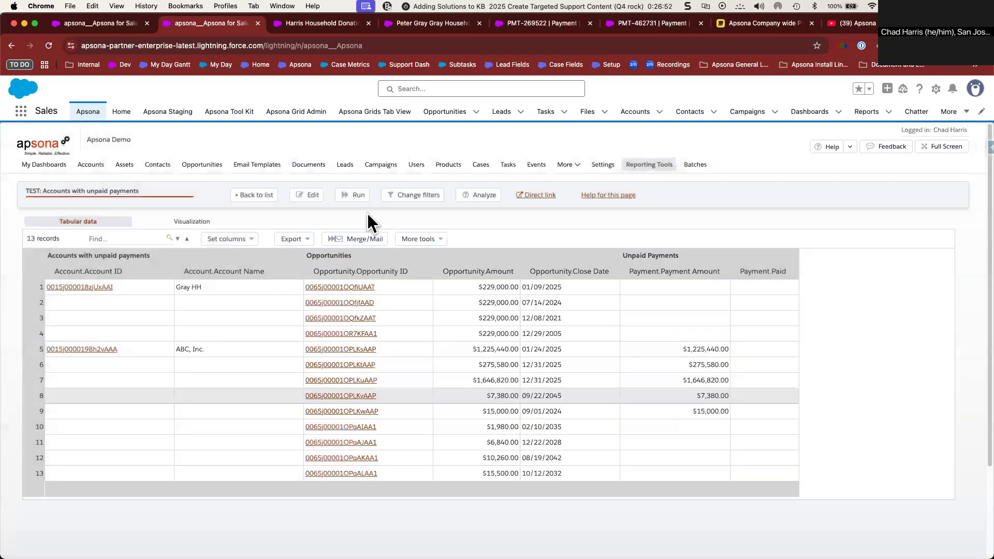
Edit the report and add the filter term Opportunity.Close Date equals This year to the Opportunities step
left_click(310, 195)
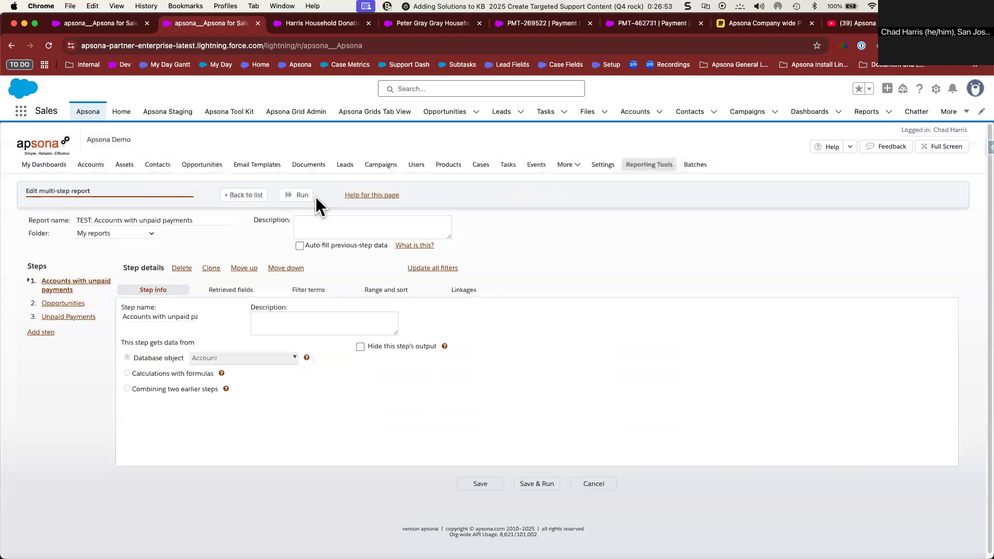
left_click(69, 306)
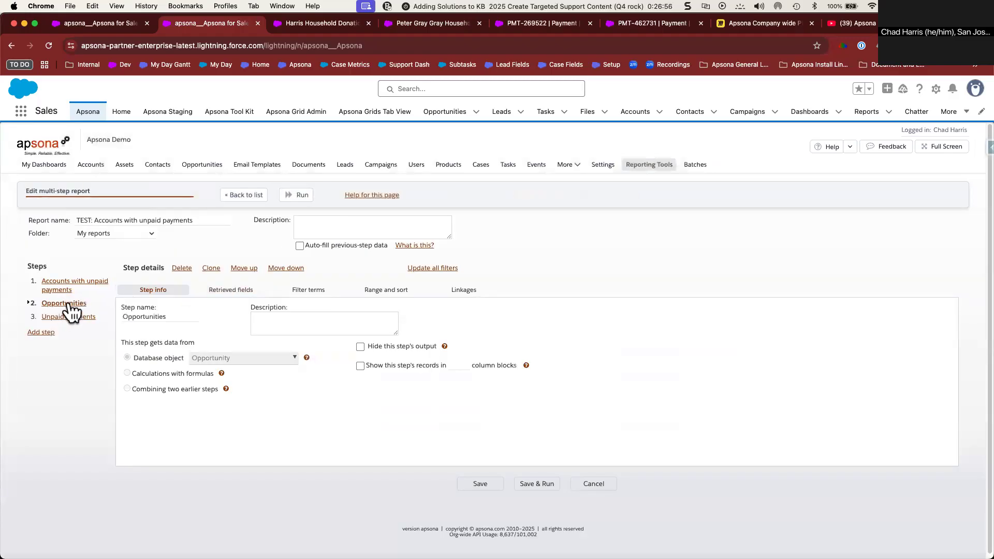
left_click(306, 291)
left_click(209, 317)
left_click(199, 339)
left_click(278, 367)
type("close")
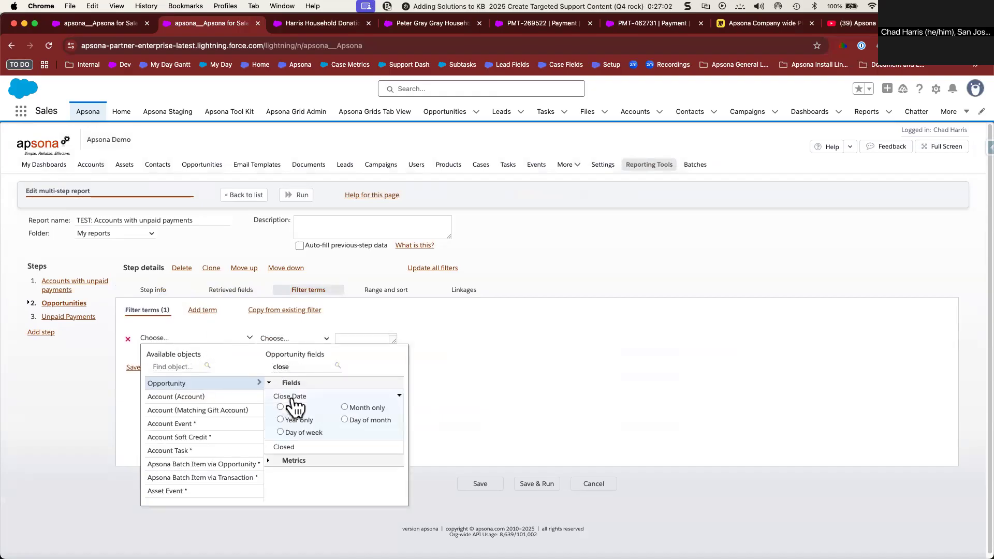
left_click(293, 404)
left_click(331, 337)
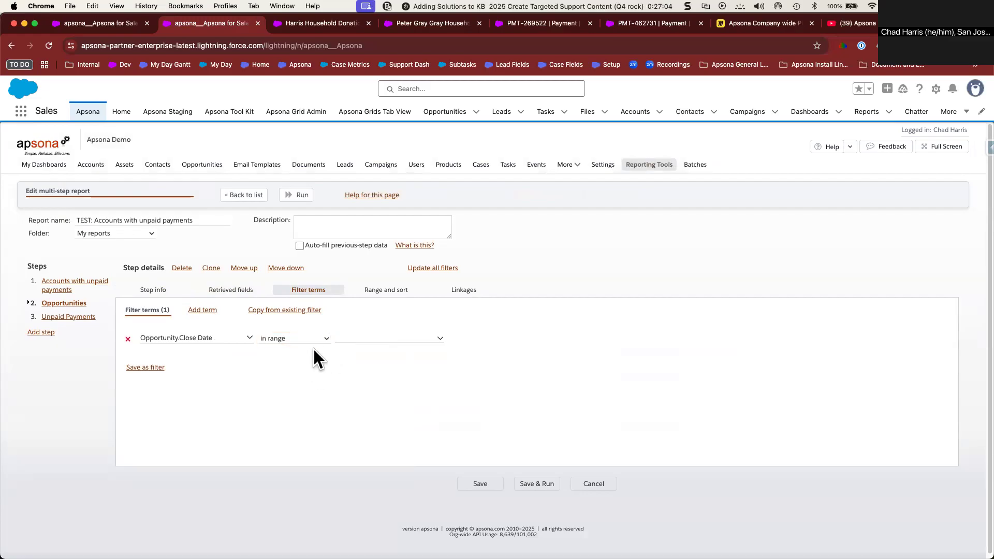
left_click(313, 342)
left_click(317, 349)
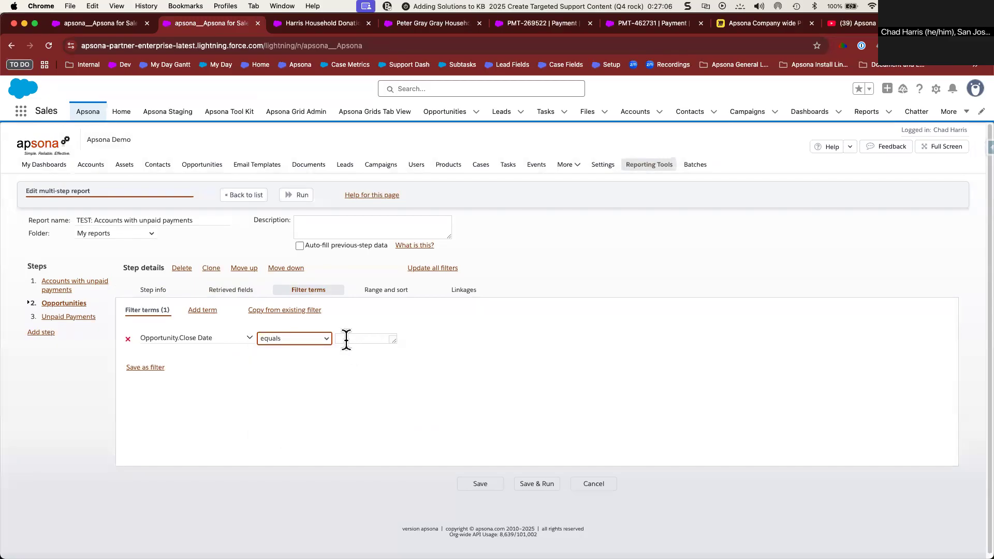
left_click(347, 339)
type("This year")
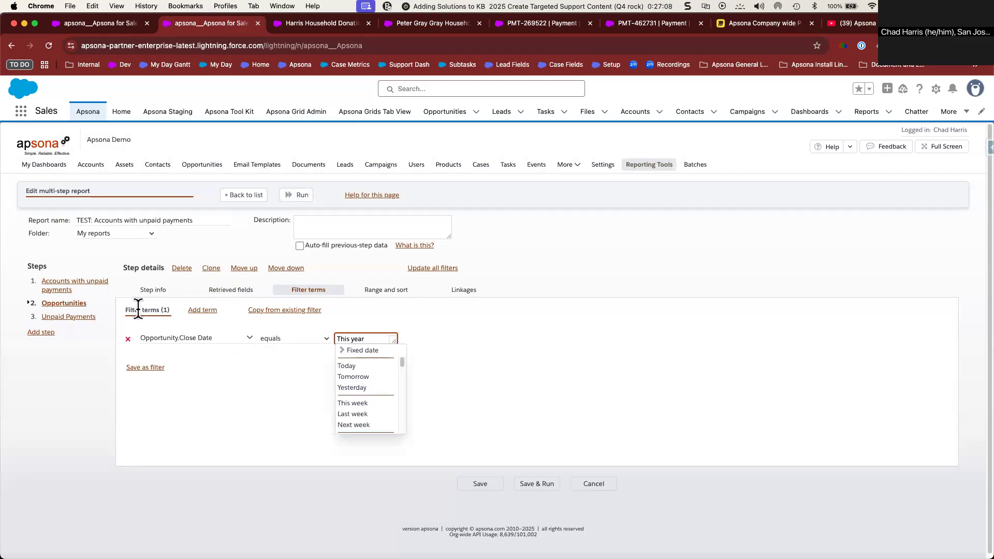
Add the filter term Opportunity.Amount greater than 5000 to the Opportunities step and set the filter logic to 1 and 2
left_click(204, 311)
left_click(202, 356)
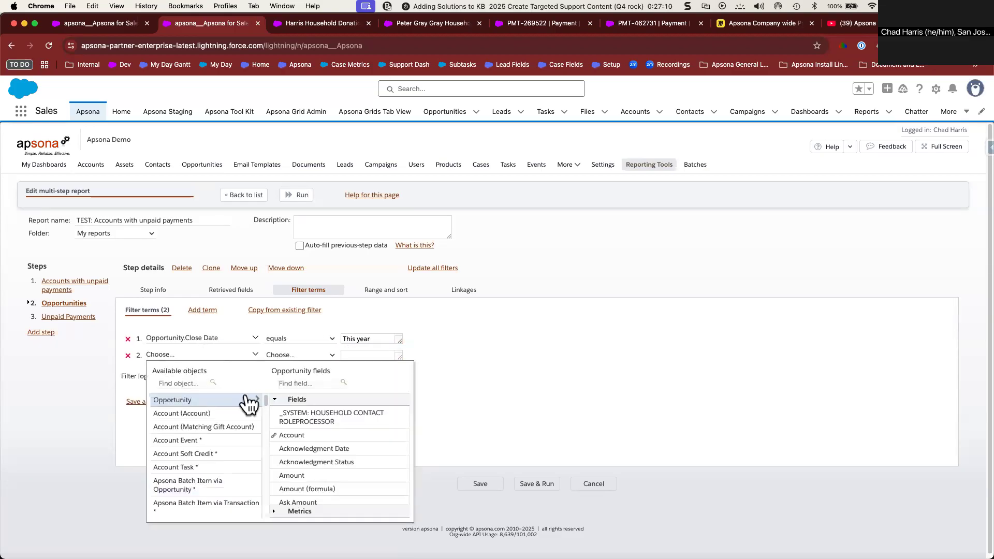
type("amount")
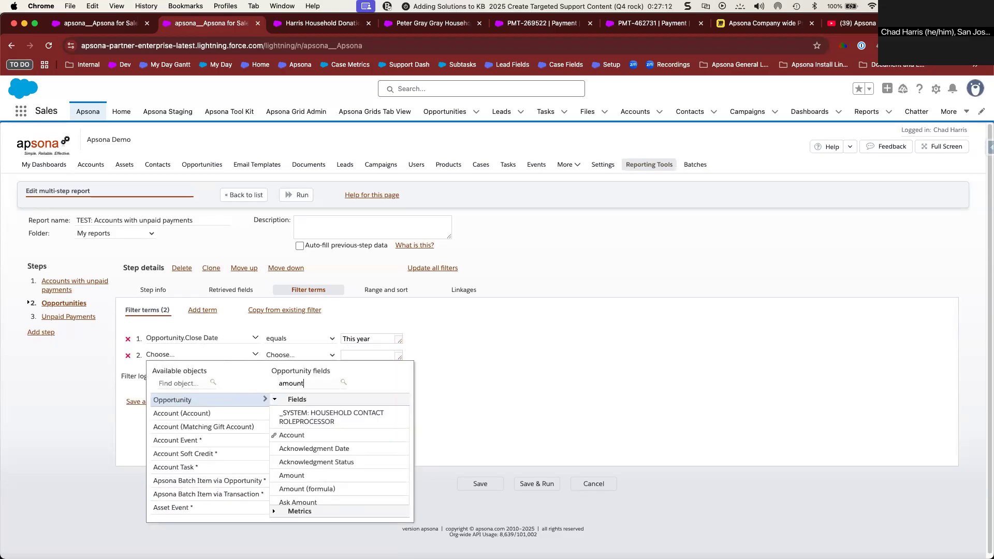
left_click(317, 412)
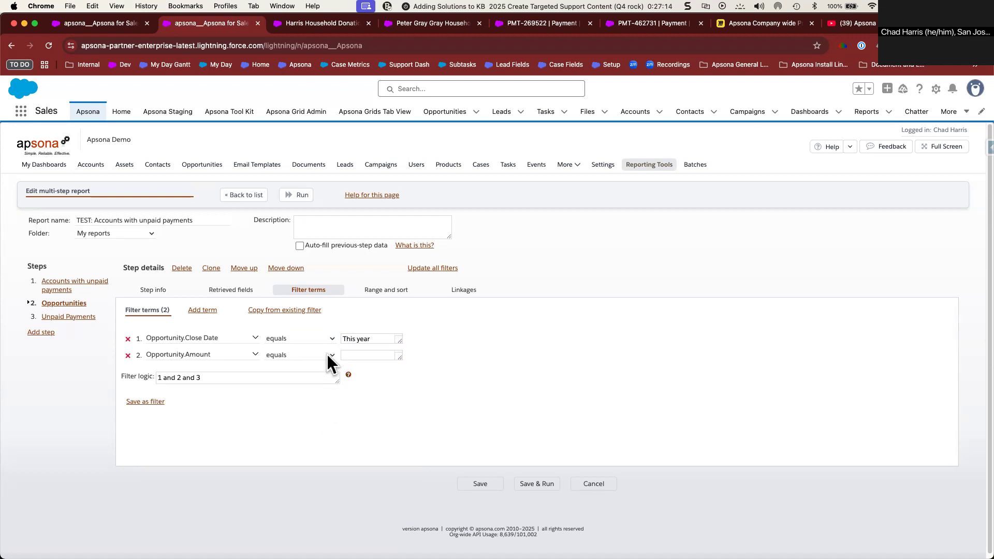
left_click(327, 355)
left_click(310, 412)
left_click(354, 355)
type("5000")
left_click(380, 394)
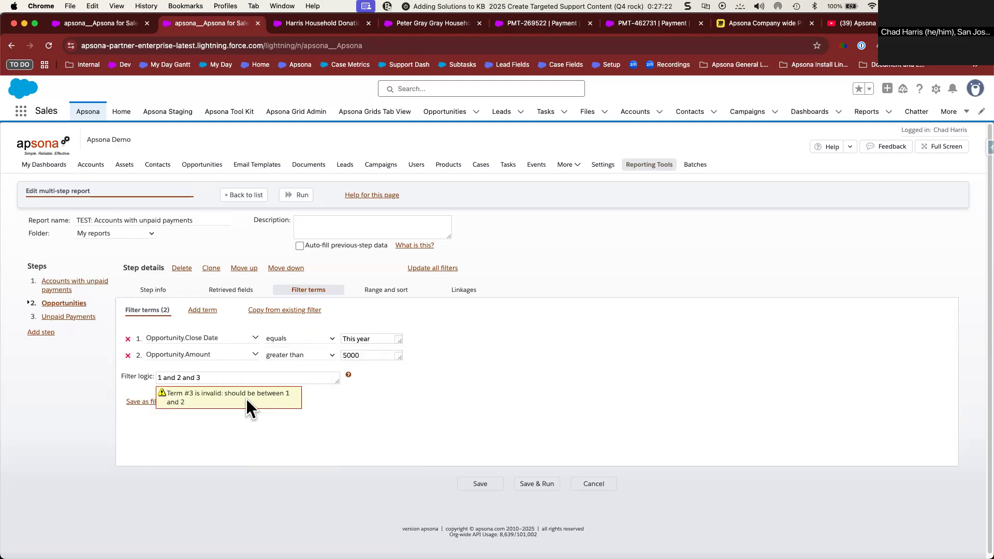
left_click_drag(182, 377, 223, 377)
key("BackSpace")
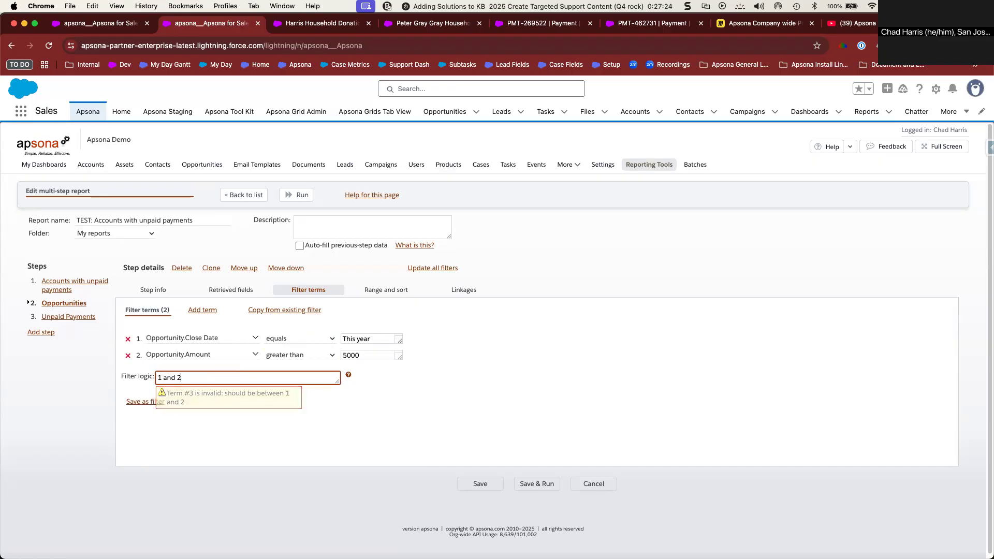
Compare the filter terms of the Accounts with unpaid payments step with those of the Opportunities step
left_click(68, 287)
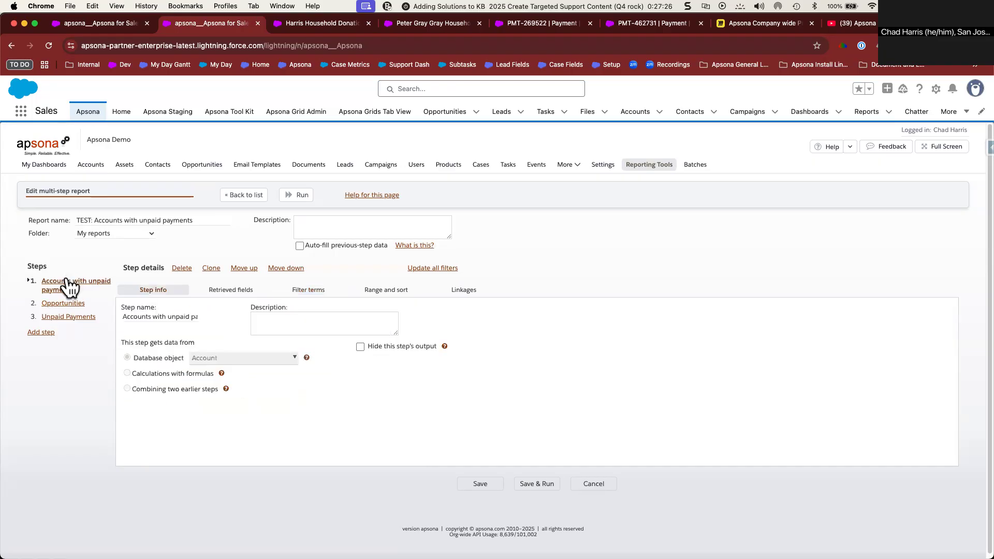
left_click(303, 297)
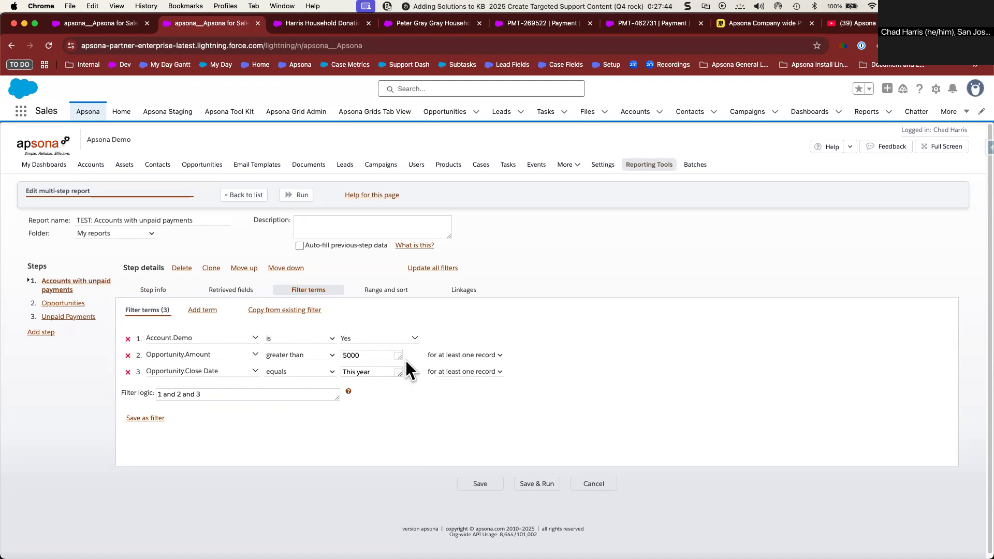
left_click(67, 304)
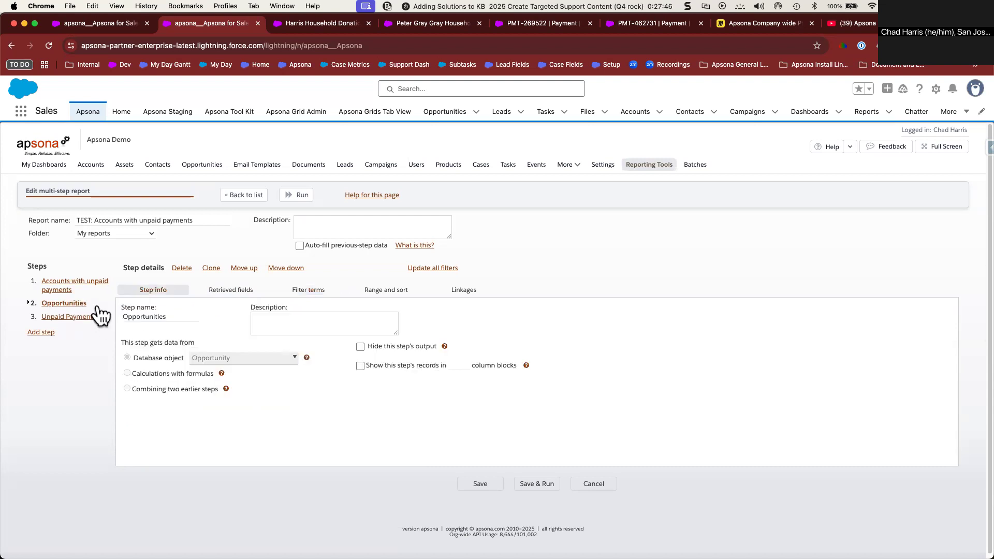
left_click(316, 293)
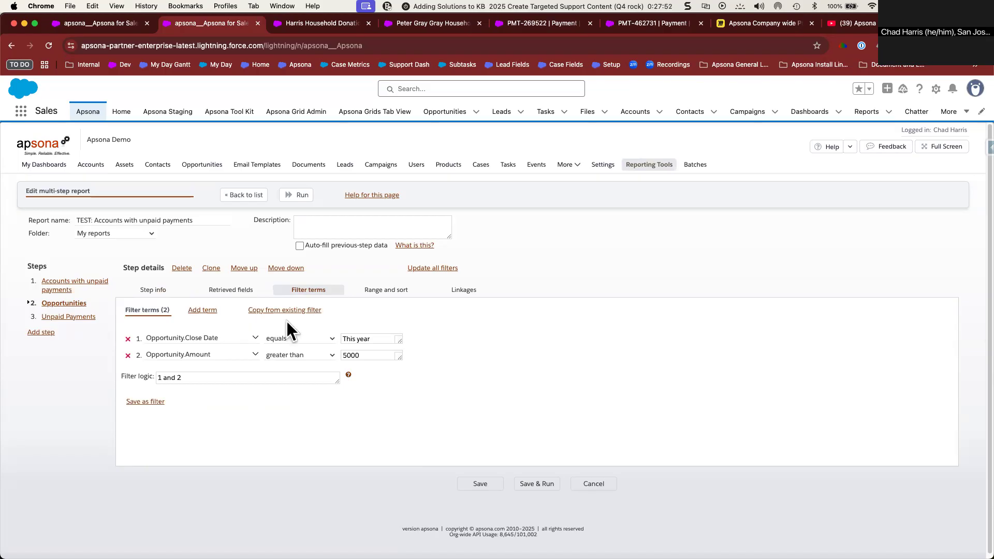
Re-enter 5000 as the Opportunity.Amount threshold in the Opportunities step, and save and run the report
left_click(357, 355)
key("BackSpace")
type("0")
left_click(529, 485)
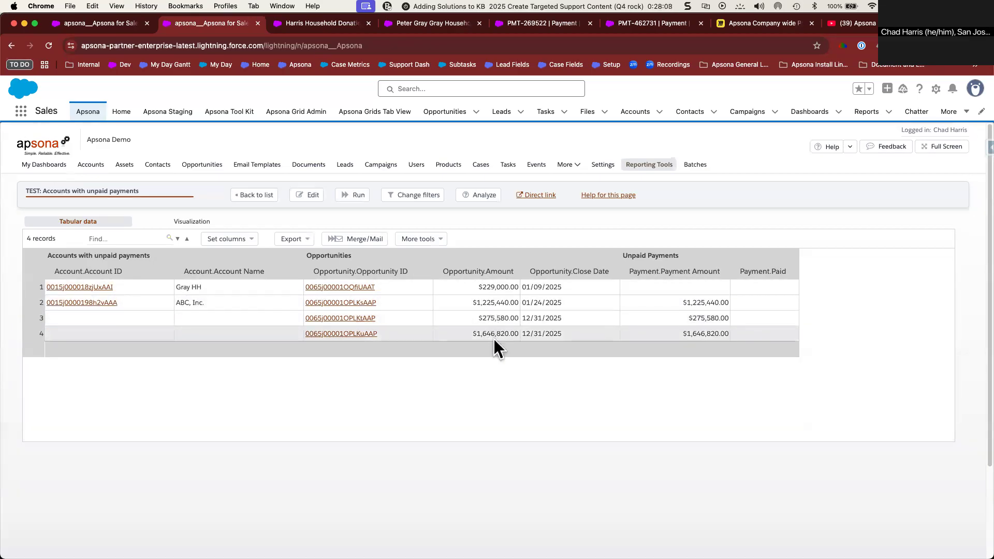
Reopen the report for editing and examine the Accounts with unpaid payments filter terms and the Opportunities step's linkages
left_click(309, 196)
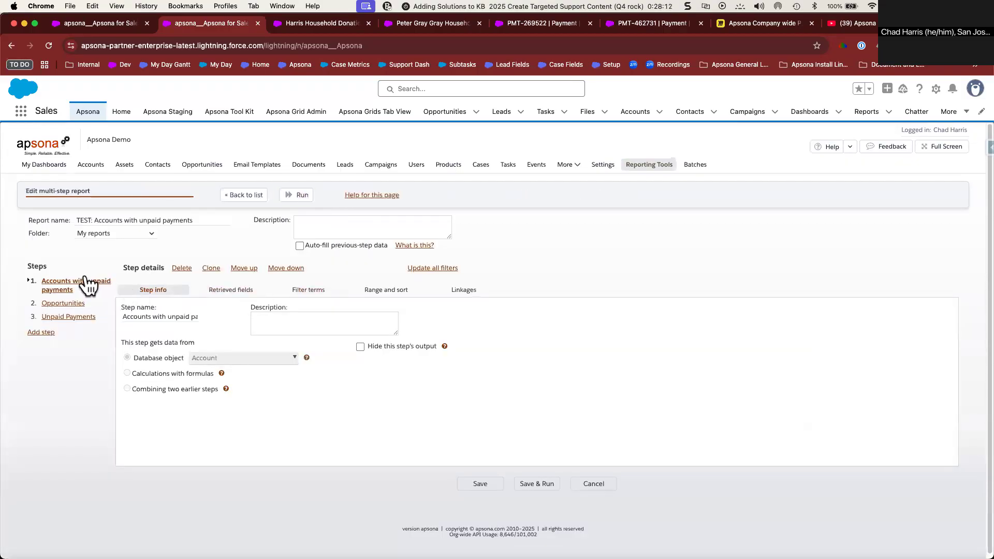
left_click(313, 289)
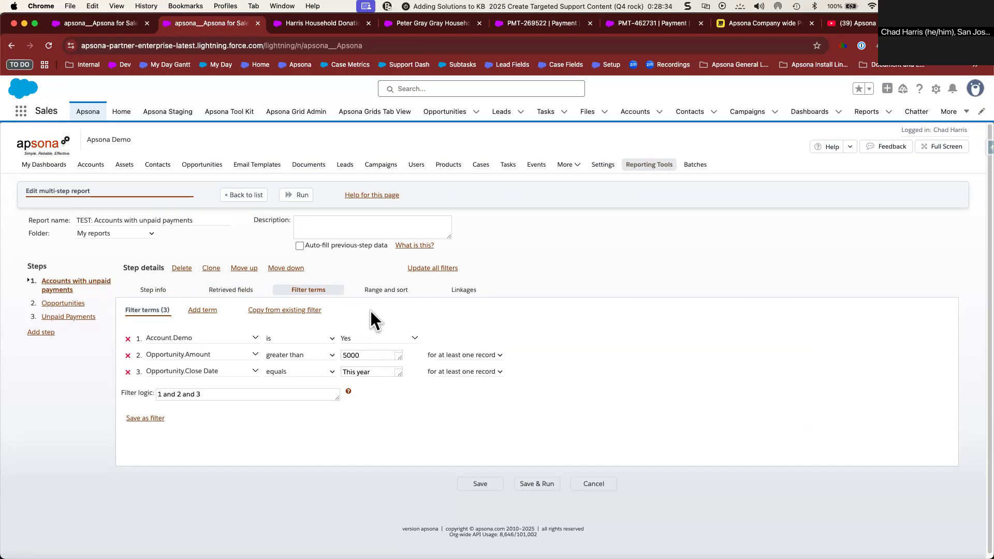
left_click(64, 291)
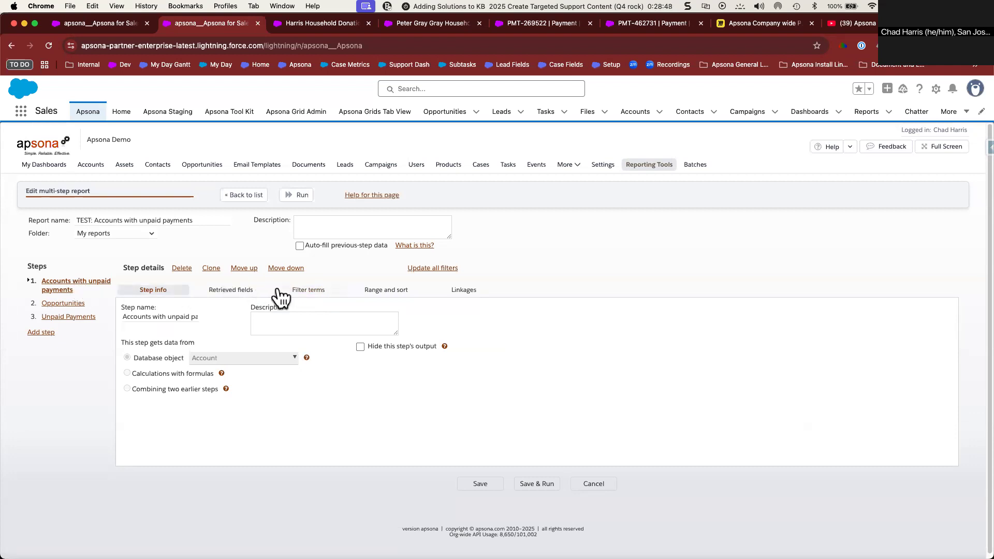
left_click(294, 292)
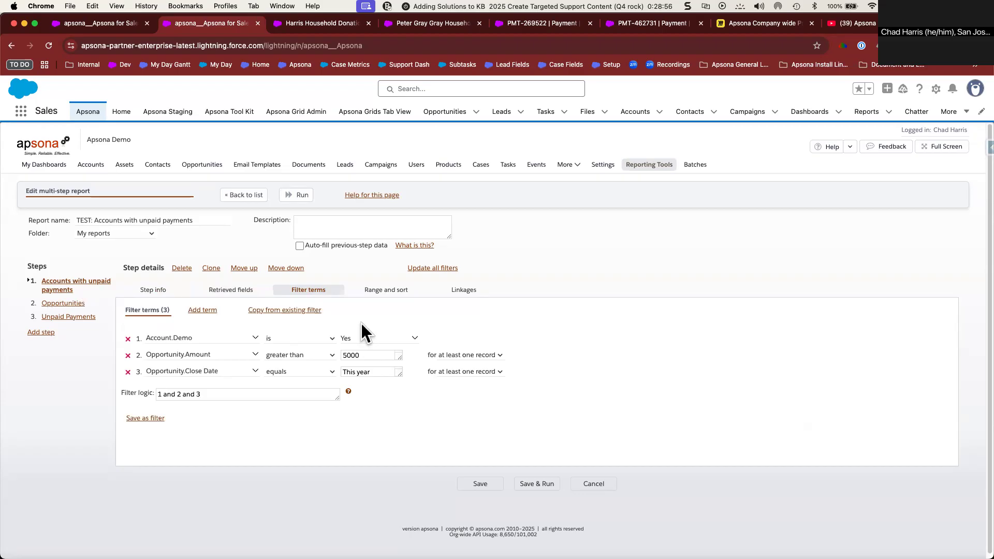
left_click(66, 305)
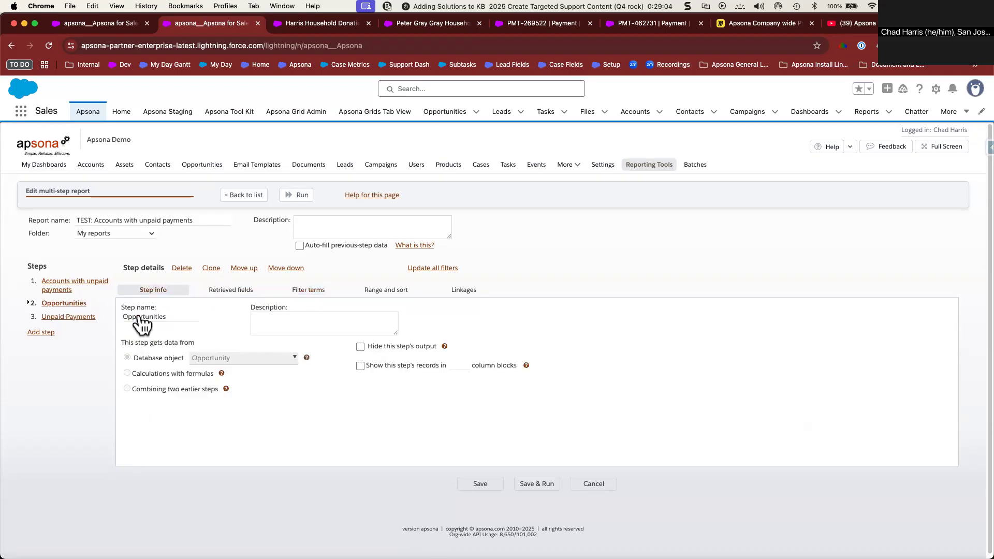
left_click(464, 293)
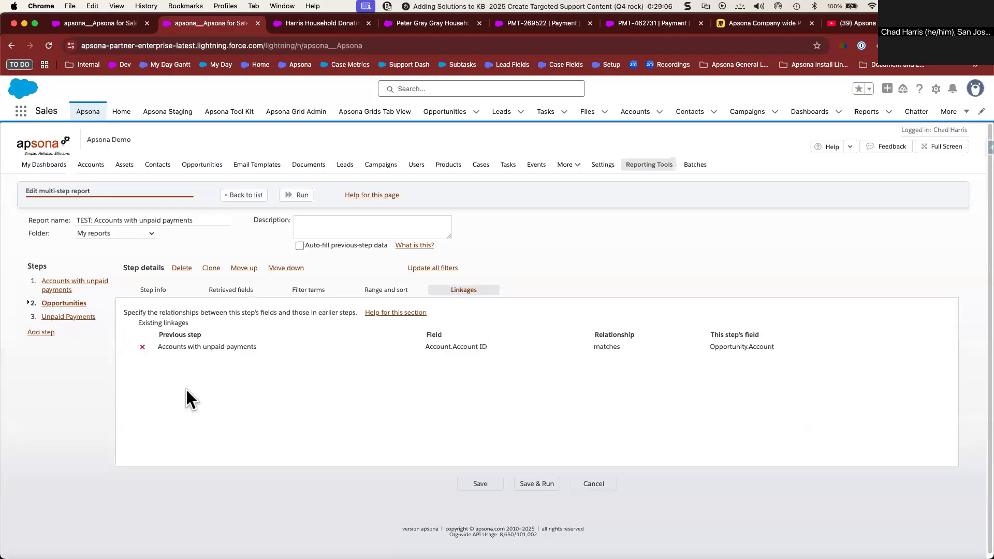
left_click(59, 288)
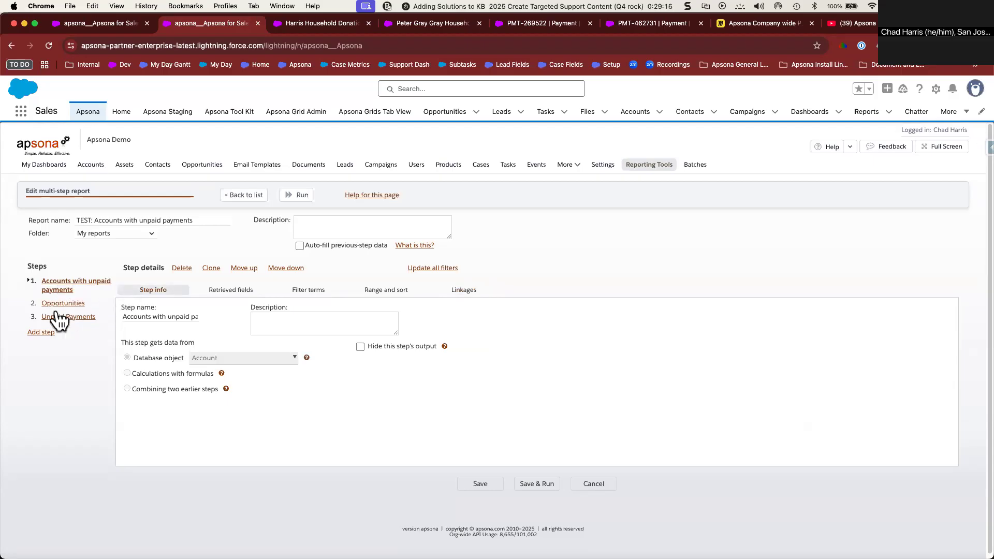
left_click(316, 293)
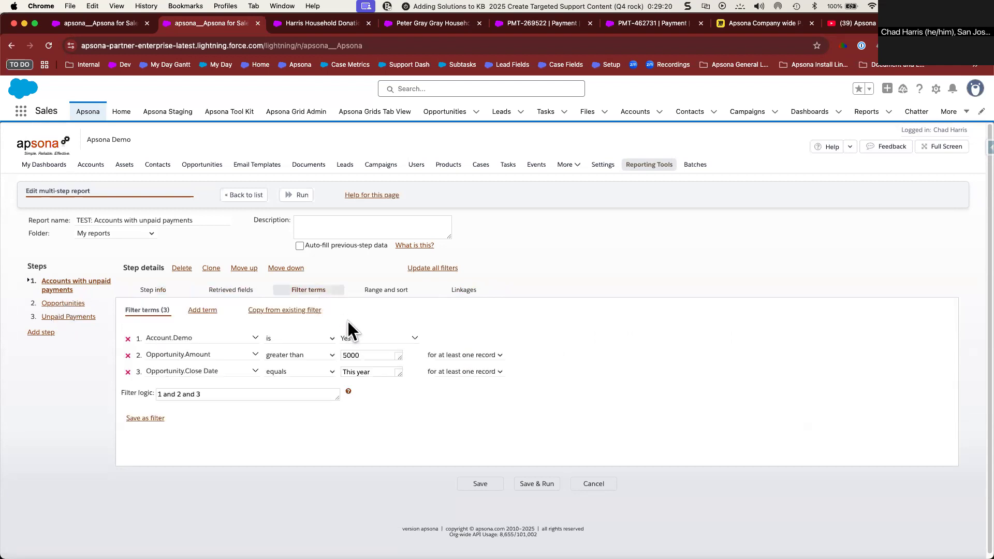
Add a blank filter term to the Accounts with unpaid payments step and consult the object diagram on the Filtering and Reporting slide
left_click(207, 311)
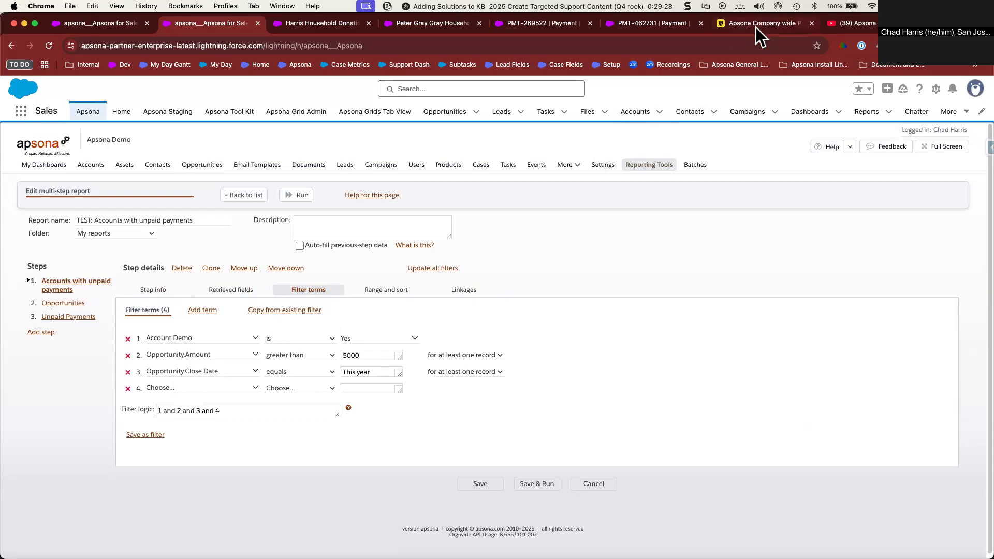
key("ctrl+Right")
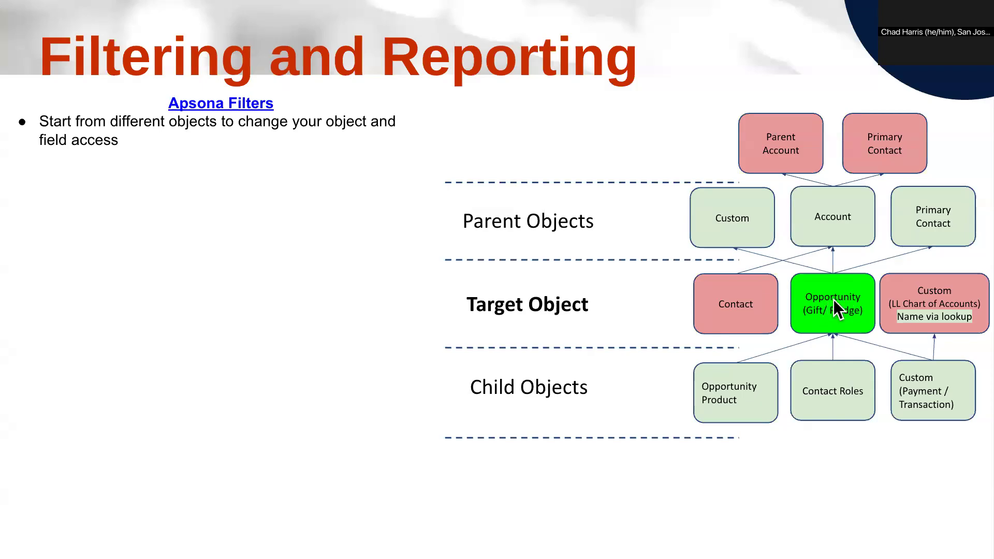
key("ctrl+Left")
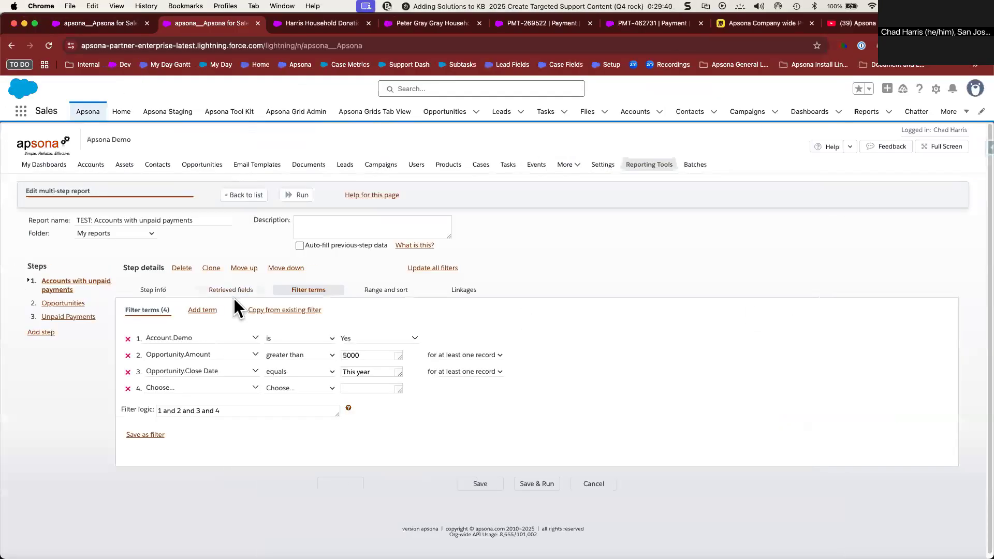
Compare the objects available for retrieved fields with those available for filter terms in the Accounts with unpaid payments step
left_click(227, 291)
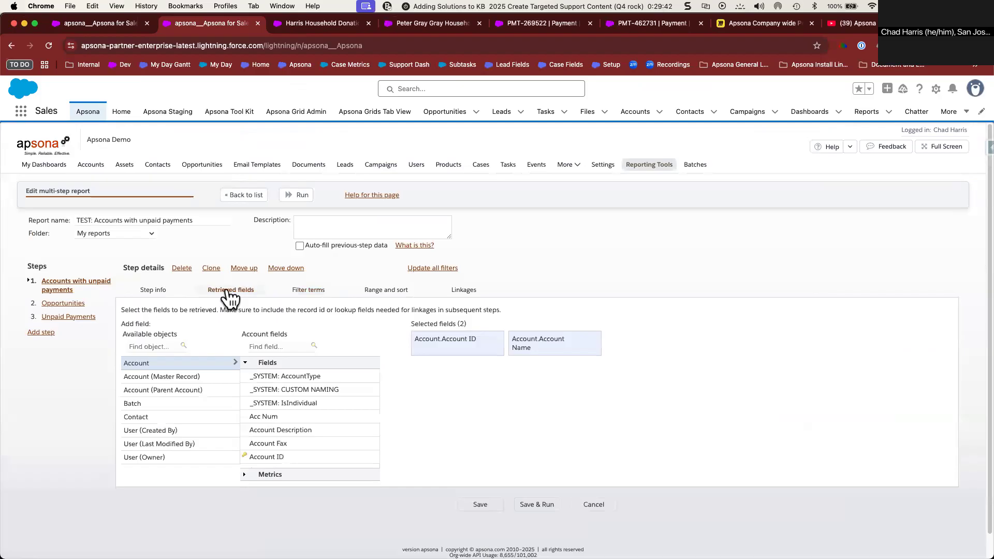
left_click(166, 293)
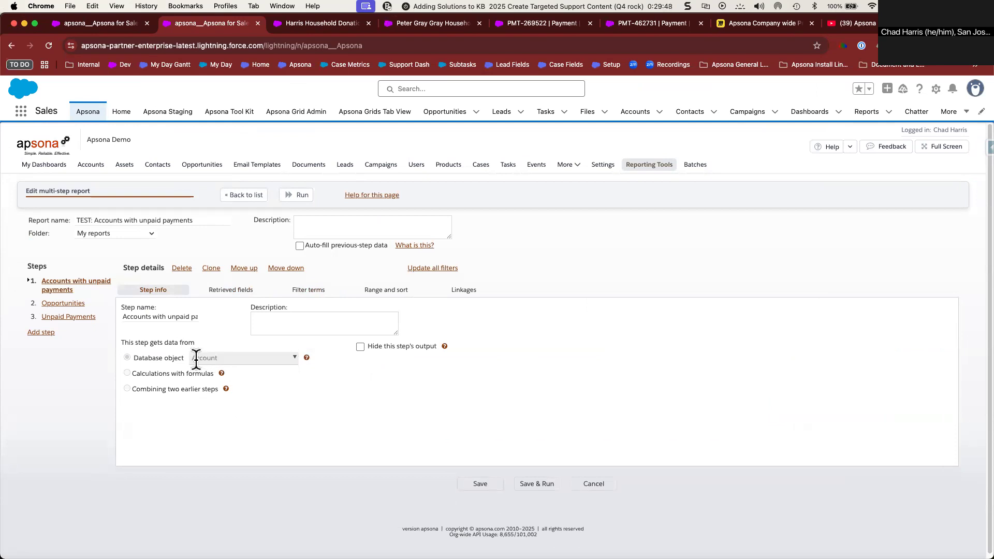
left_click(230, 291)
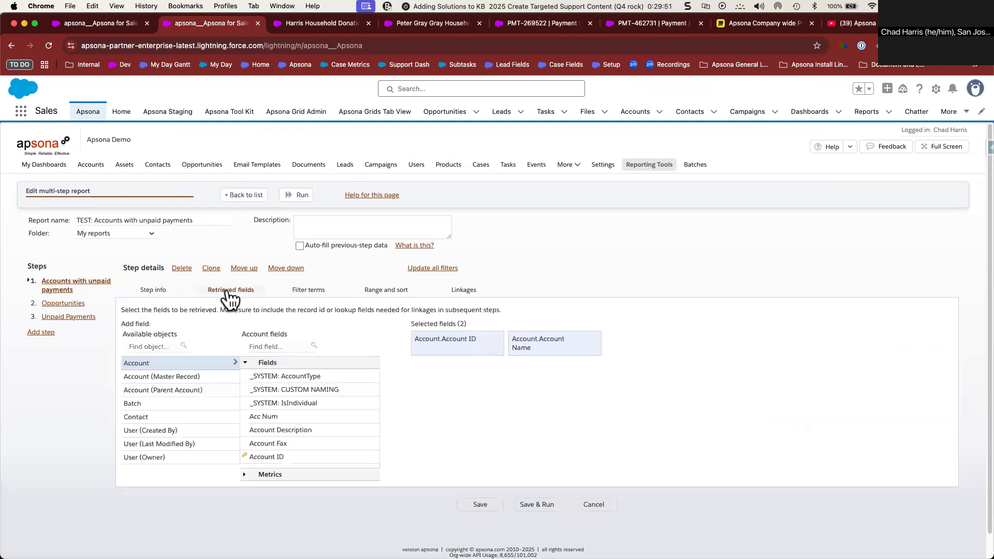
left_click(301, 293)
left_click(221, 342)
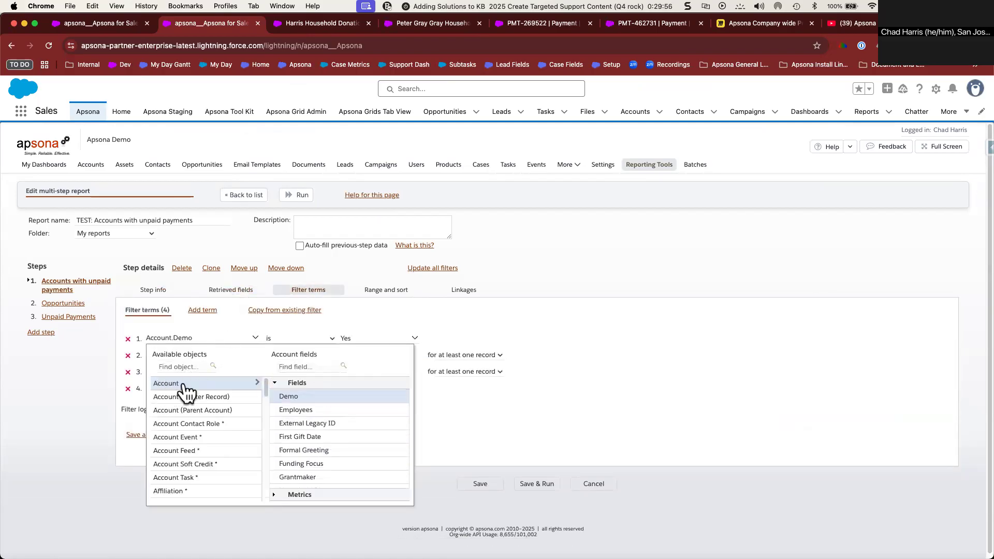
left_click(223, 292)
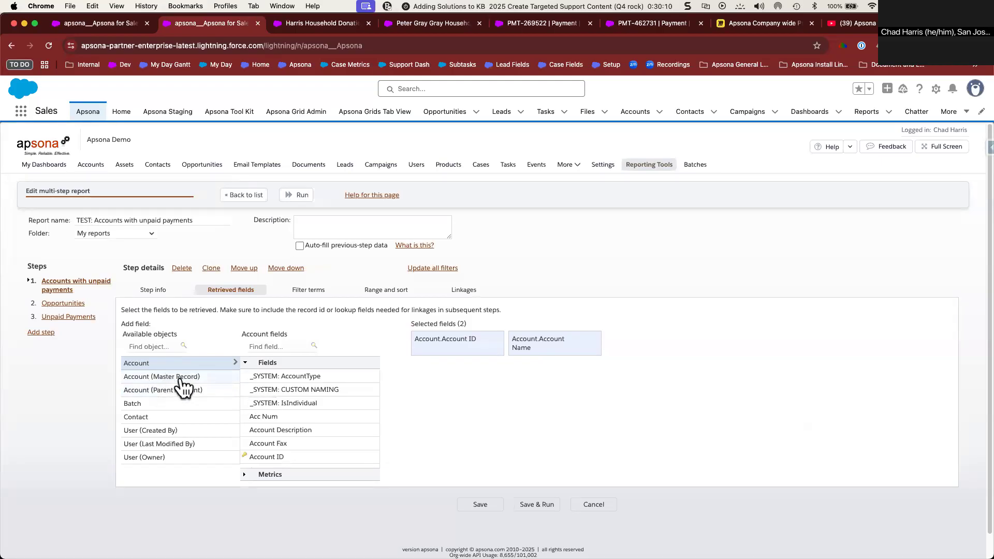
scroll(194, 393, "down", 1)
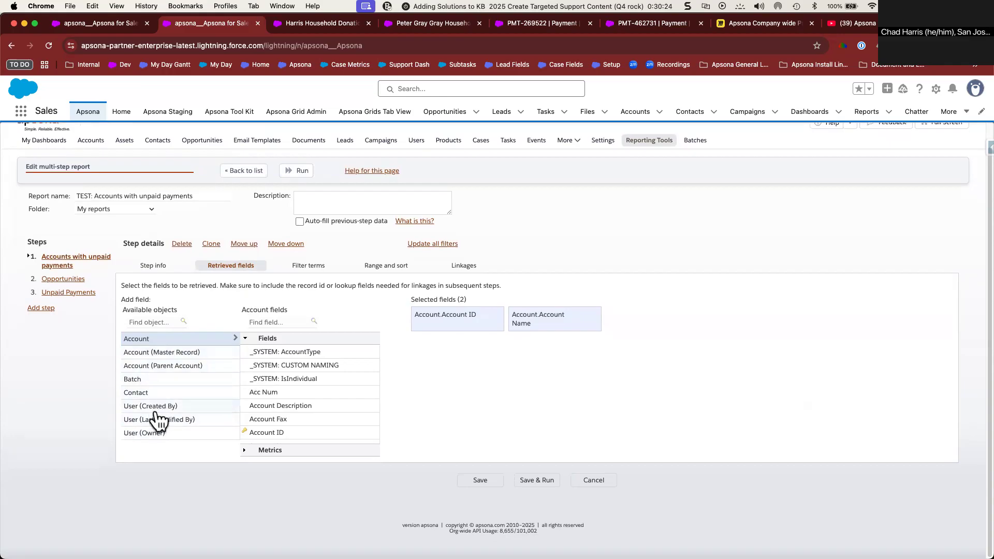
Return to the Accounts with unpaid payments filter terms and search the blank term's available objects for "opp"
left_click(302, 267)
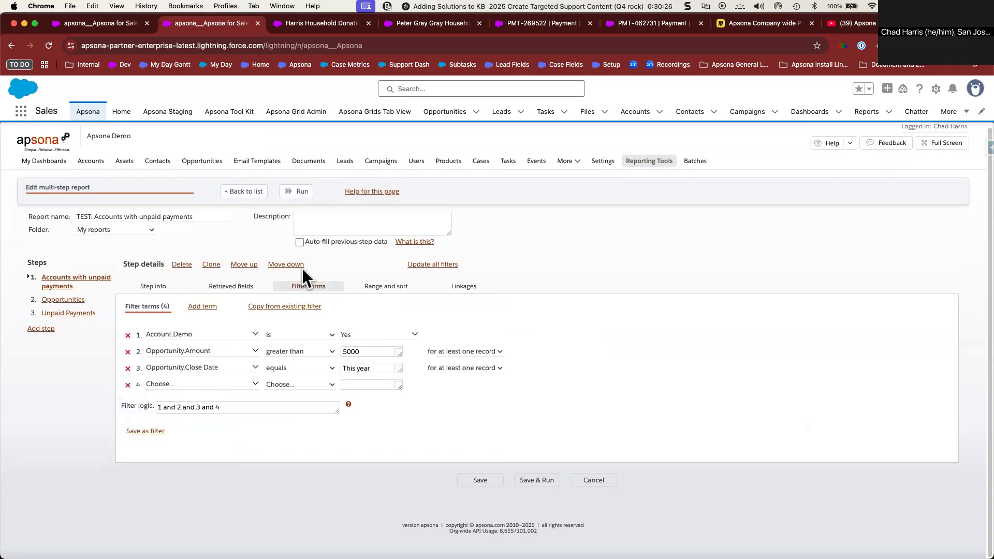
left_click(204, 306)
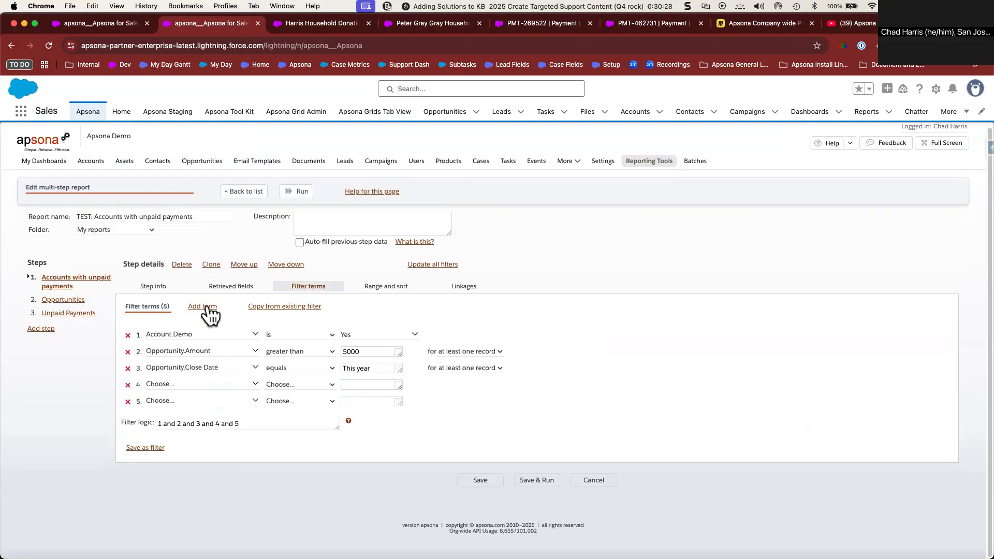
left_click(127, 402)
left_click(166, 385)
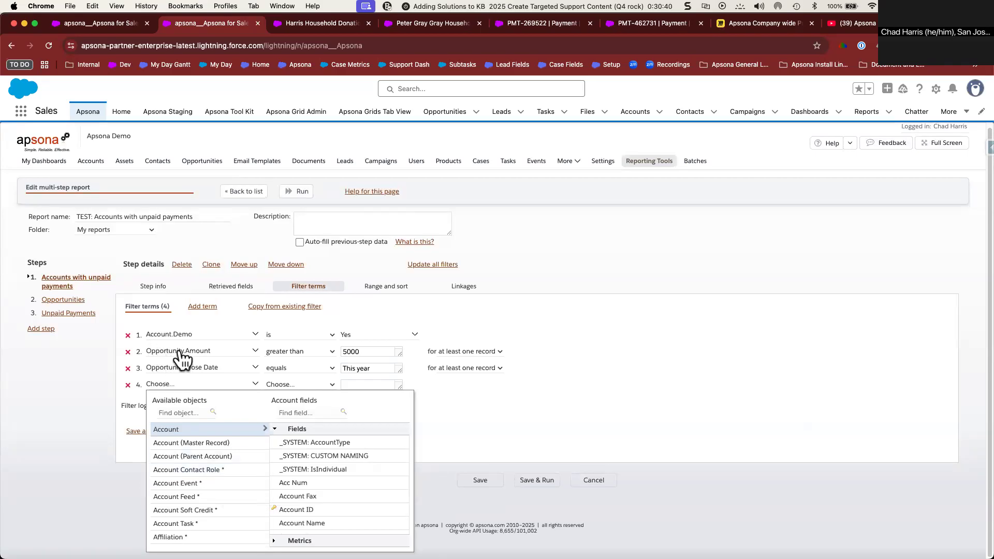
left_click(172, 412)
type("opp")
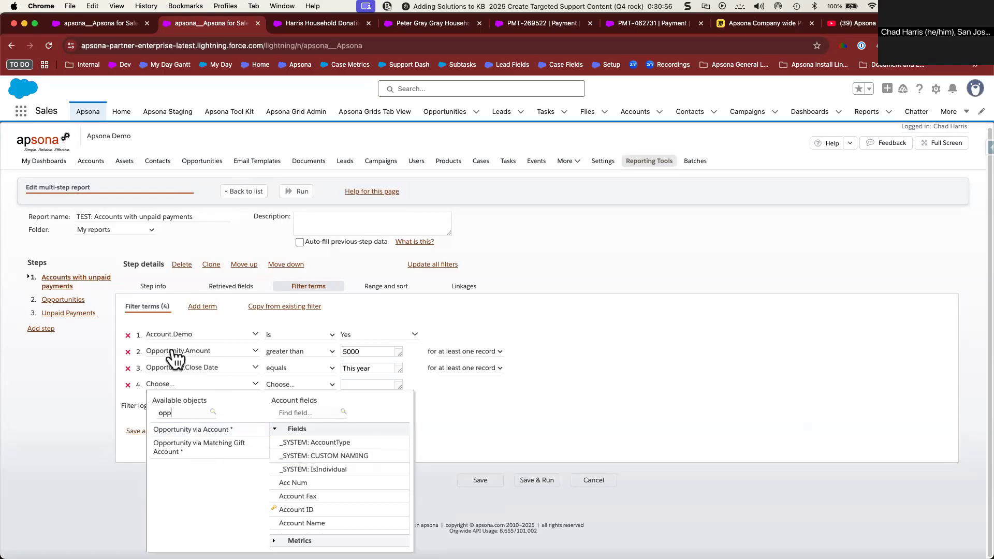
left_click(514, 352)
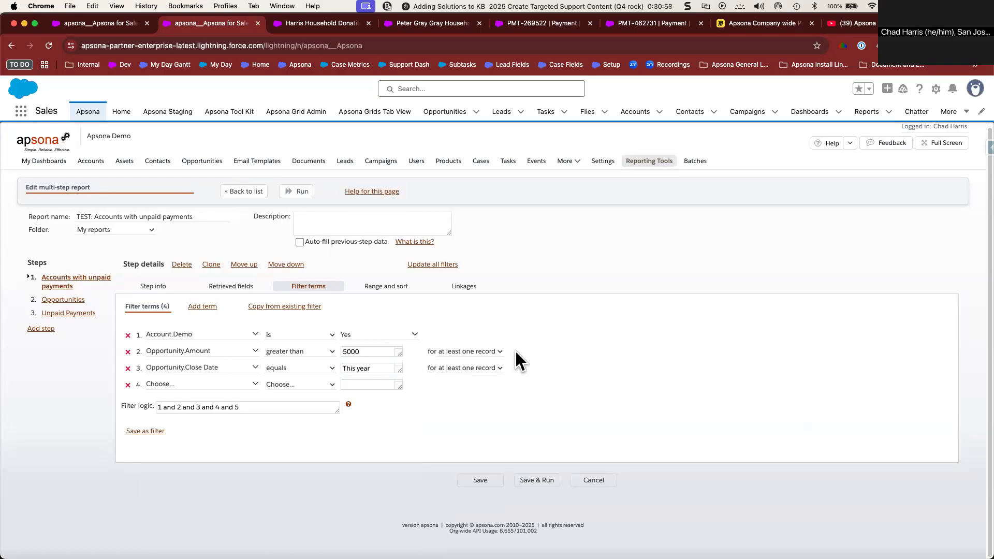
Review the record quantifier options of the Opportunity.Amount filter term and switch to the slides
left_click(495, 352)
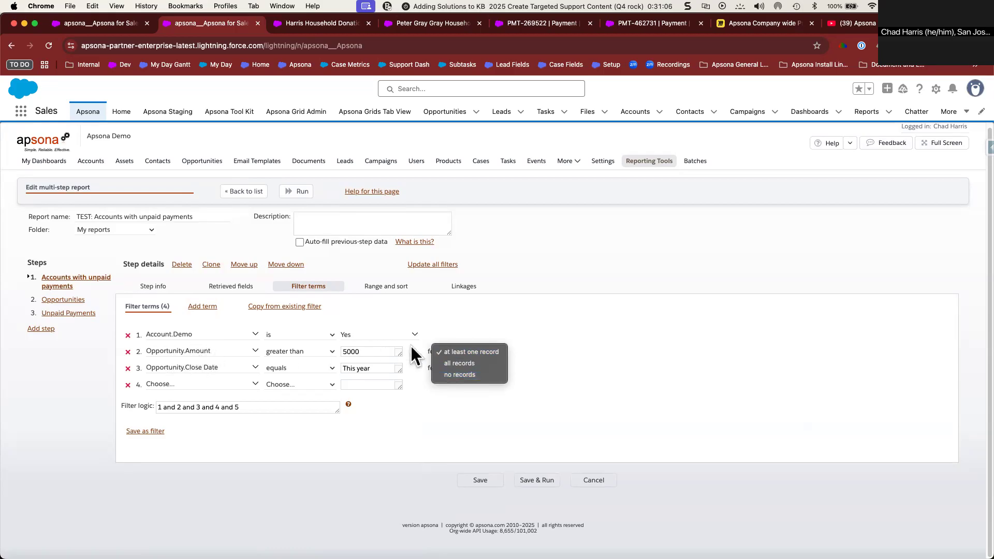
left_click(472, 351)
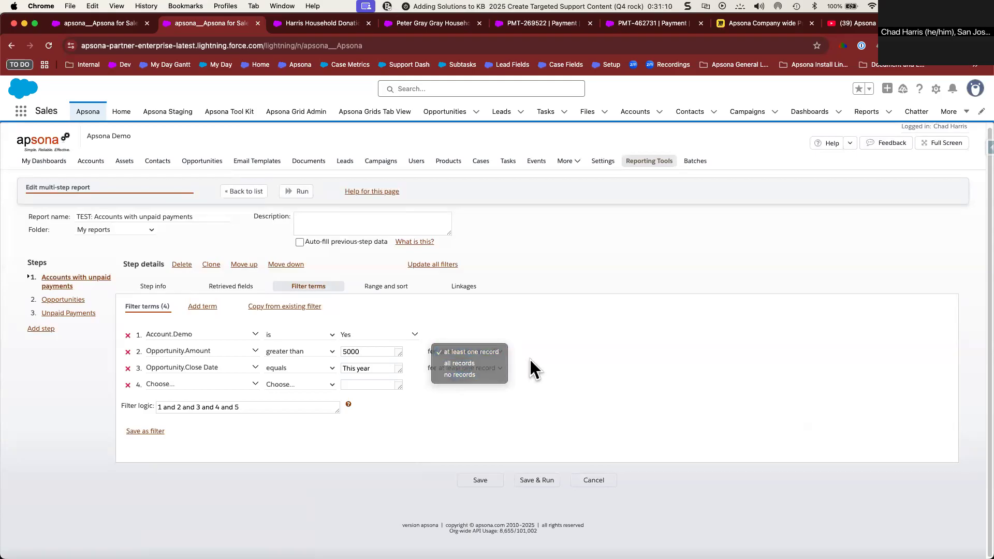
key("ctrl+Right")
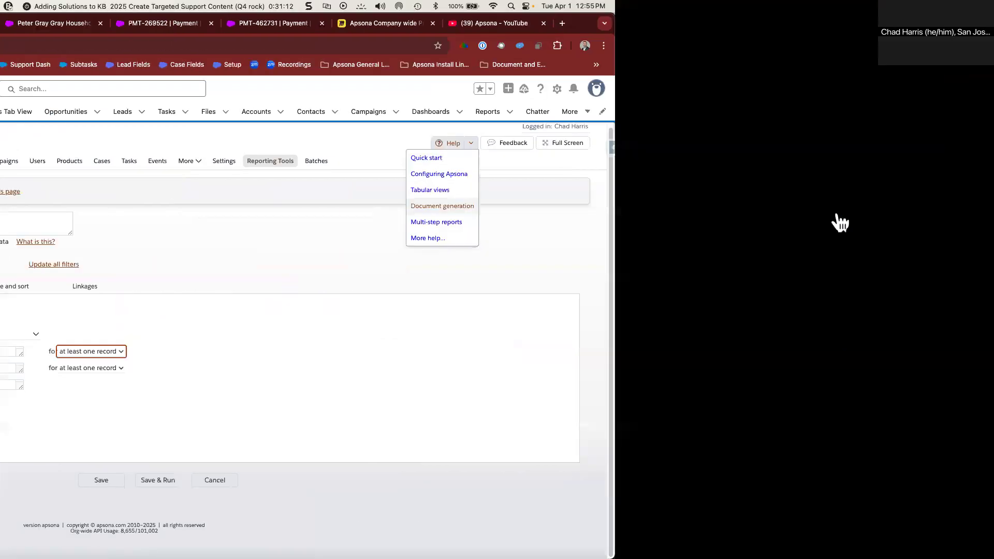
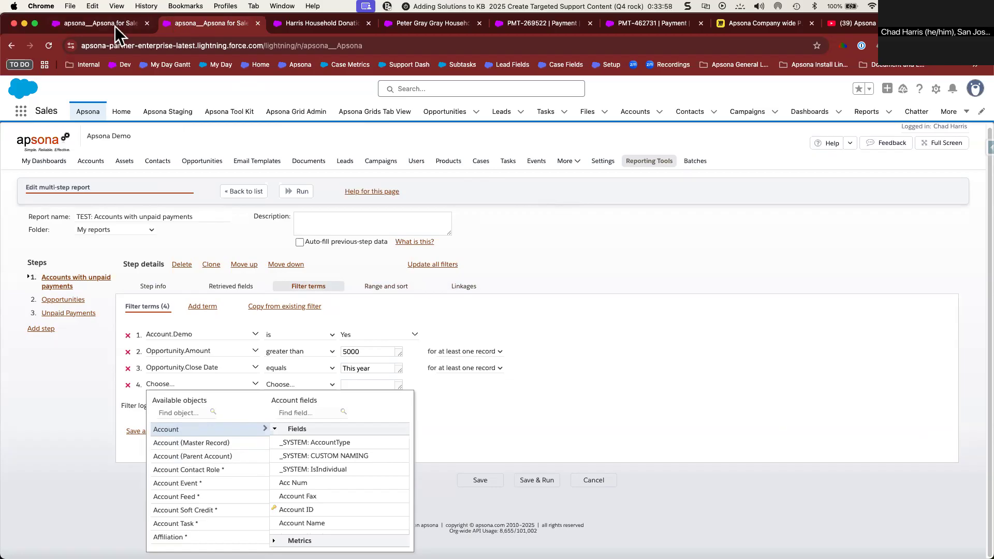
Duplicate the browser tab containing the multi-step report editor to get a second Apsona session
right_click(230, 22)
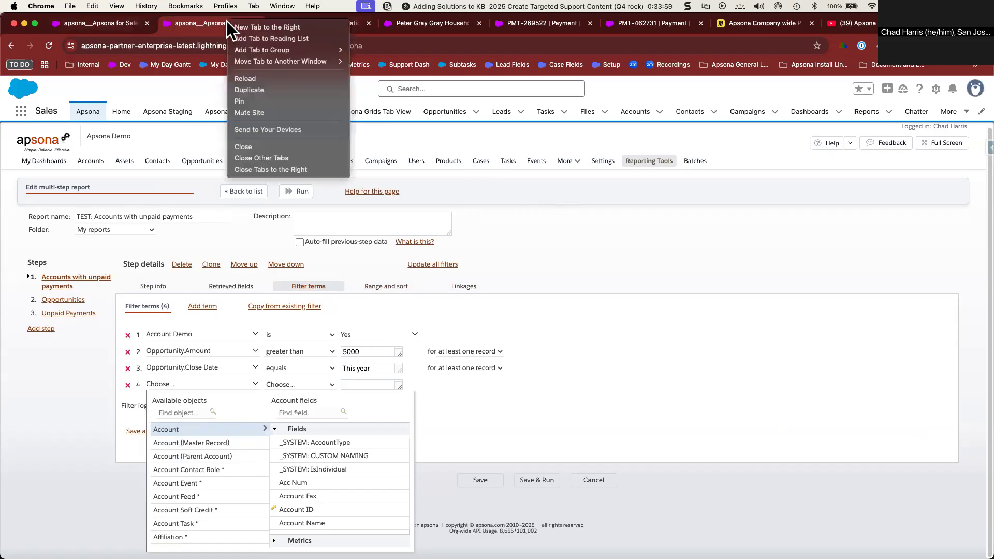
left_click(244, 86)
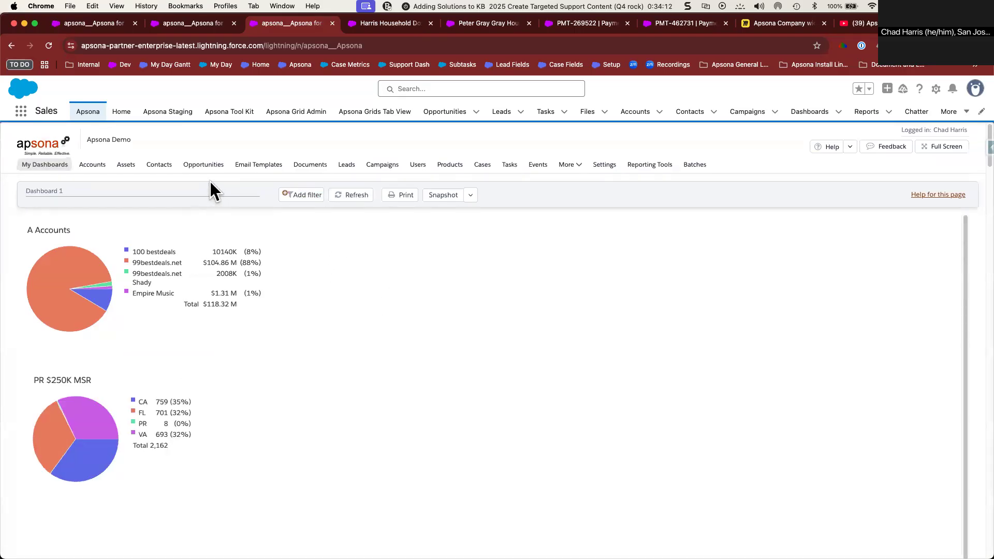
mouse_move(200, 160)
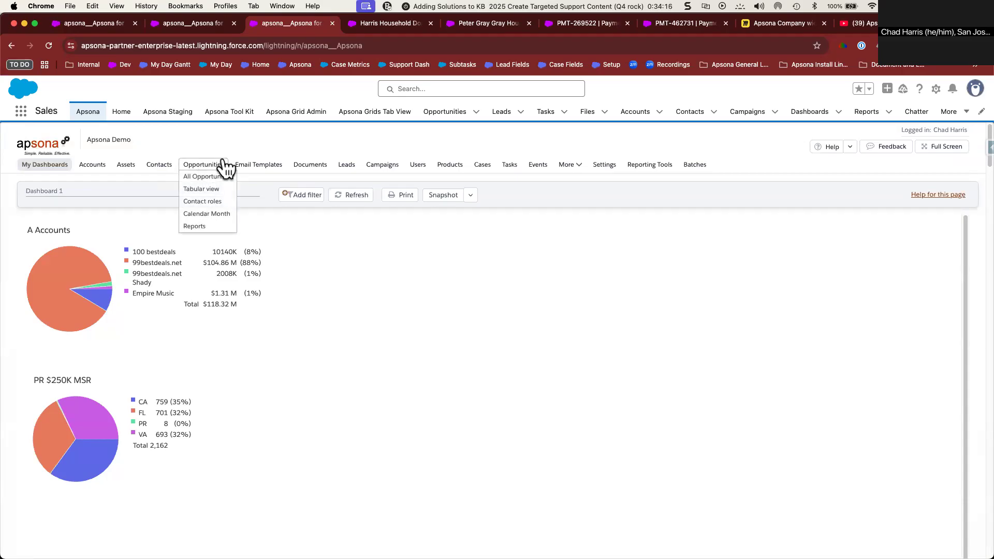
Consult the Filtering and Reporting slide that has Opportunity as the target object, and return to the browser
key("ctrl+Right")
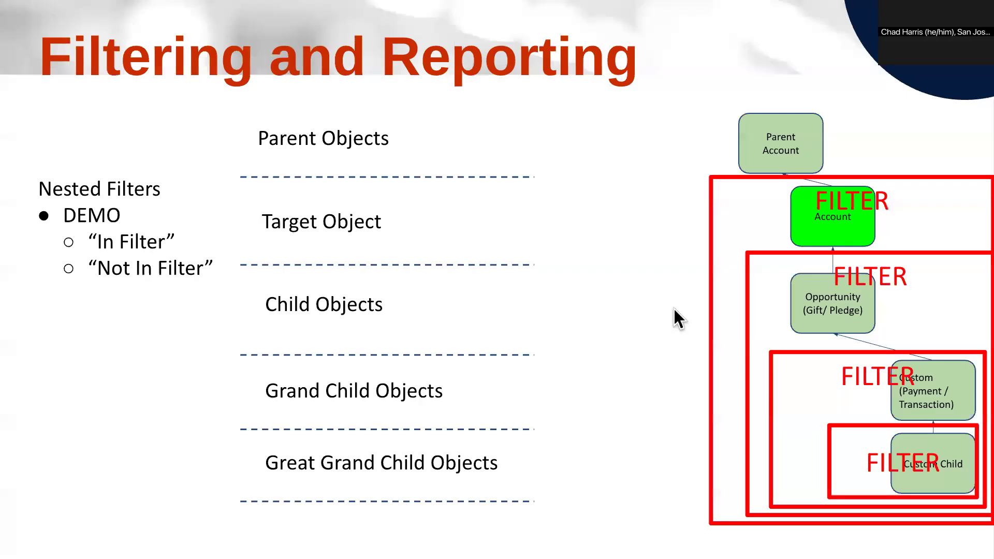
key("Left")
key("Left")
key("Left")
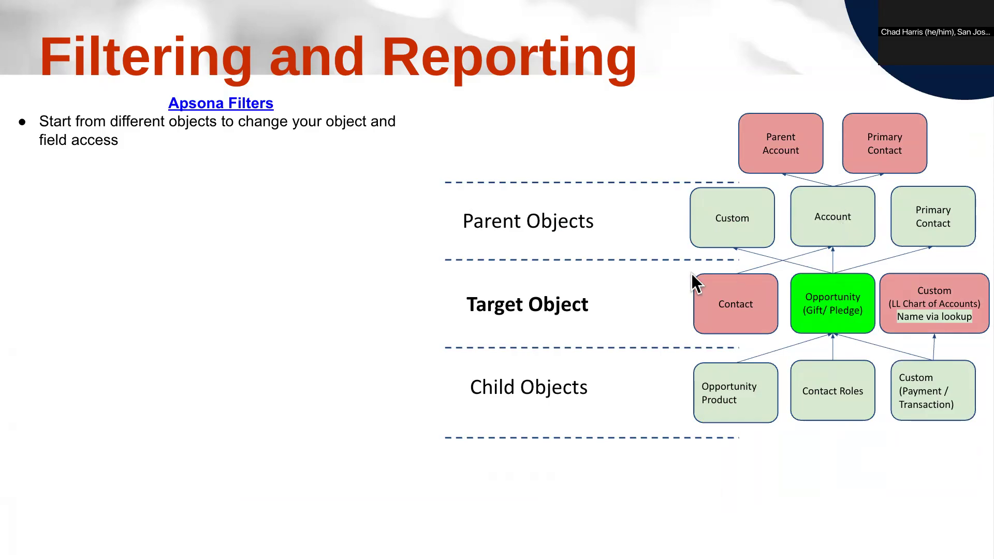
key("ctrl+Left")
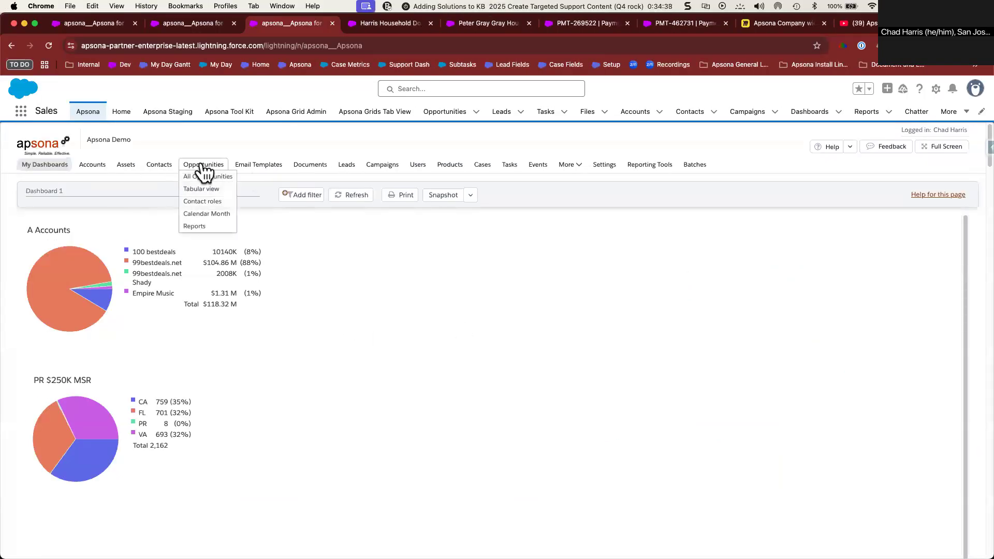
Open the Opportunities list in Apsona and build a filter term where Payment.Paid is No for at least one record
left_click(202, 164)
left_click(386, 195)
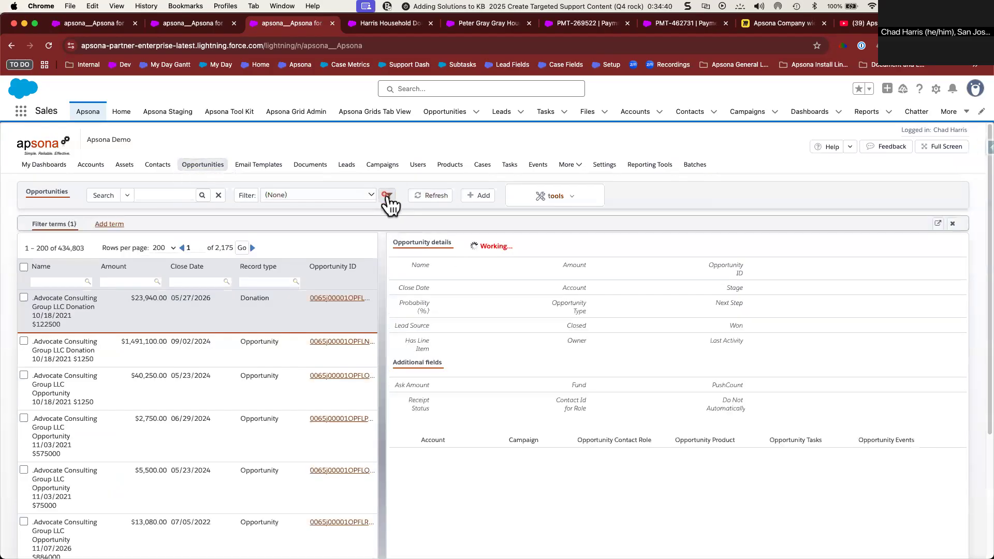
left_click(122, 261)
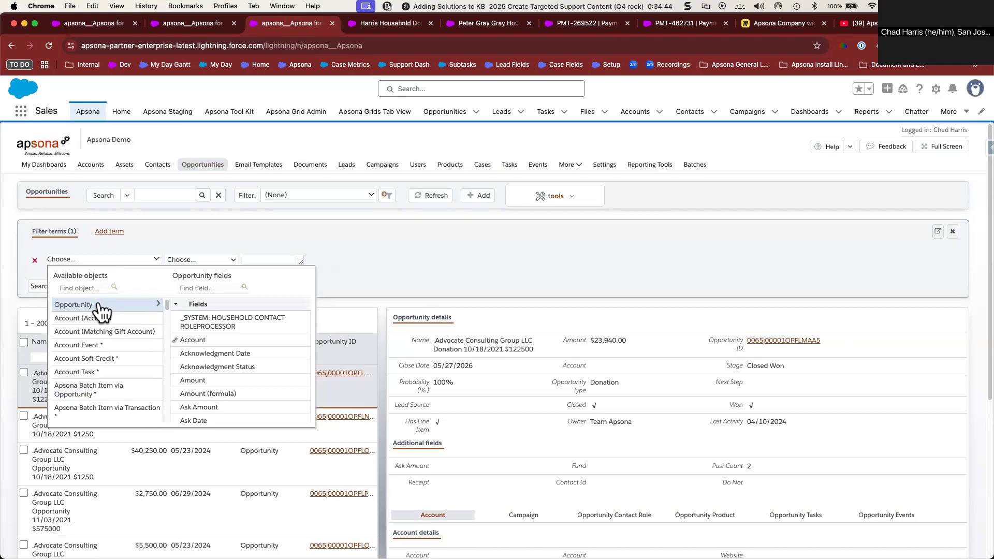
left_click(77, 287)
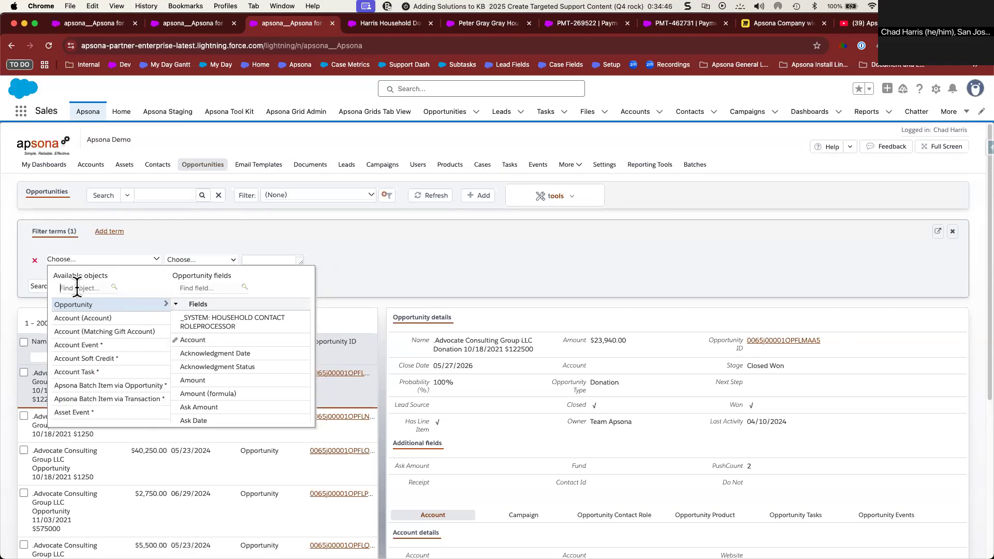
type("pay")
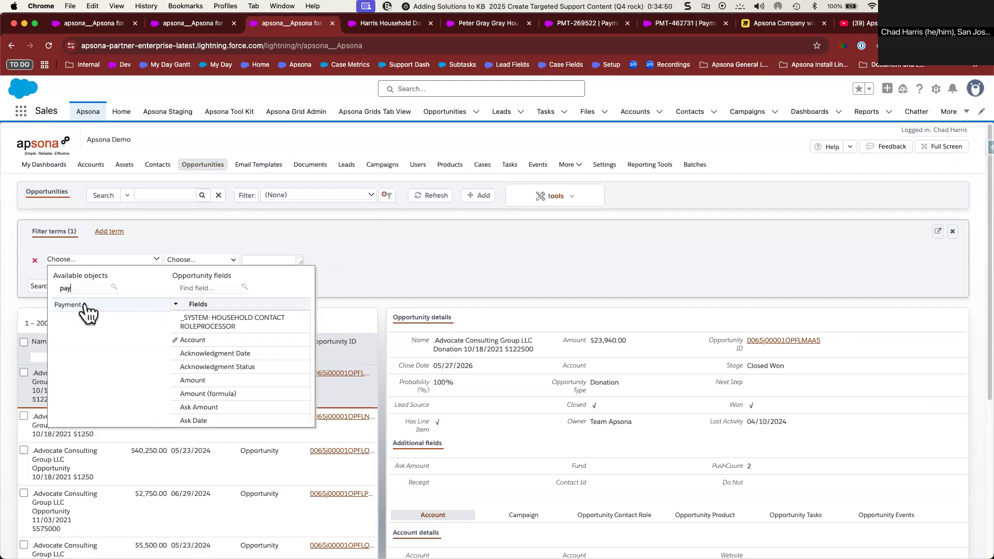
left_click(84, 310)
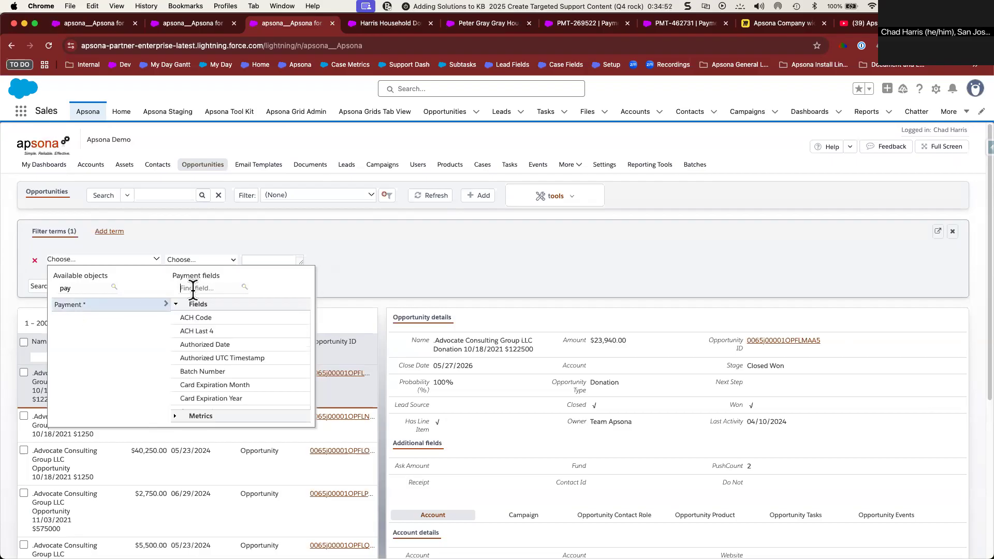
type("paid")
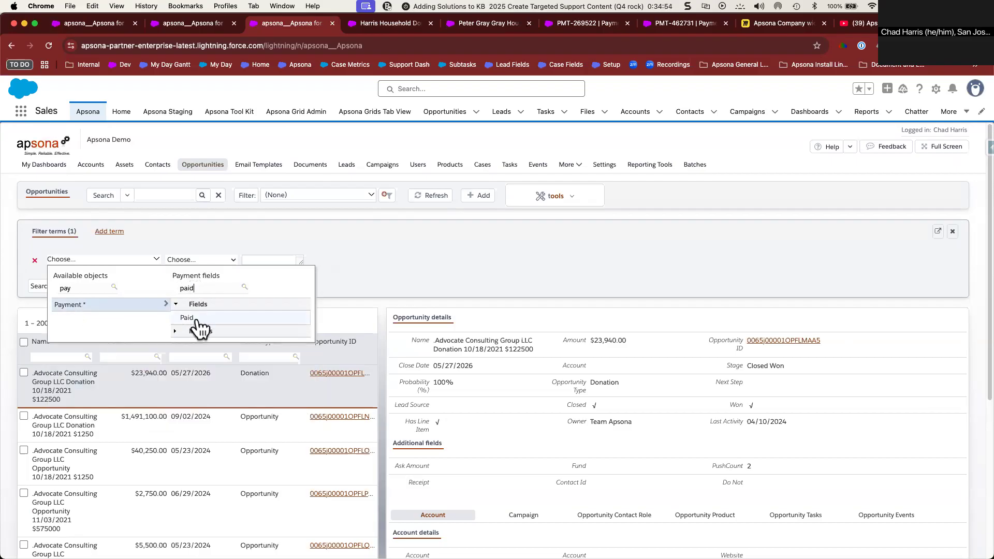
left_click(196, 317)
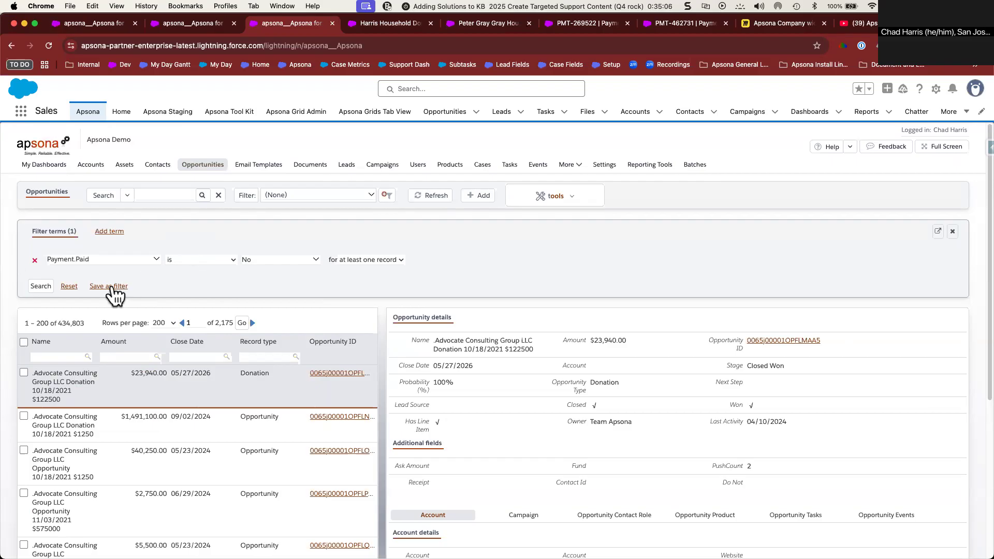
Save the opportunity filter under the name Unpaid Payments
left_click(111, 286)
type("U")
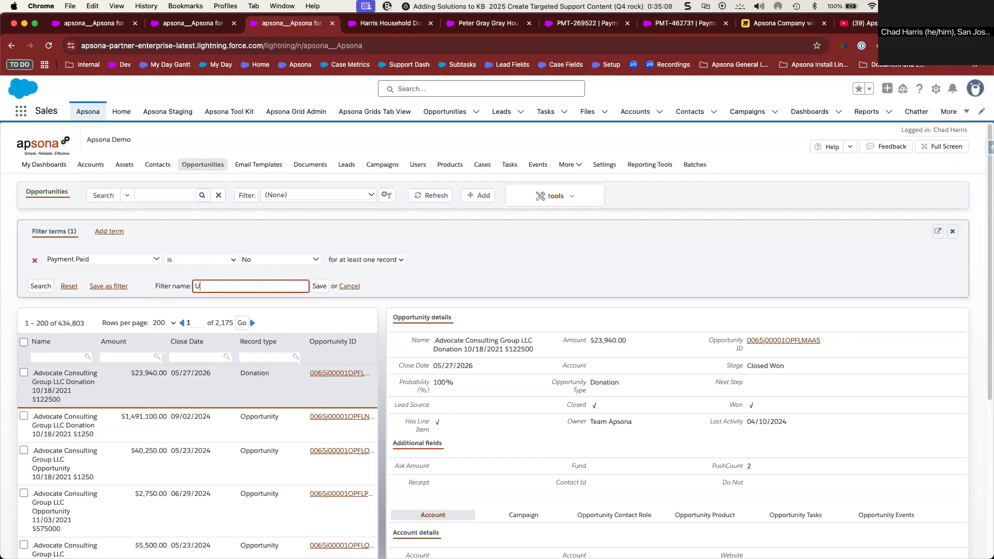
type("npaid Payments")
left_click(319, 287)
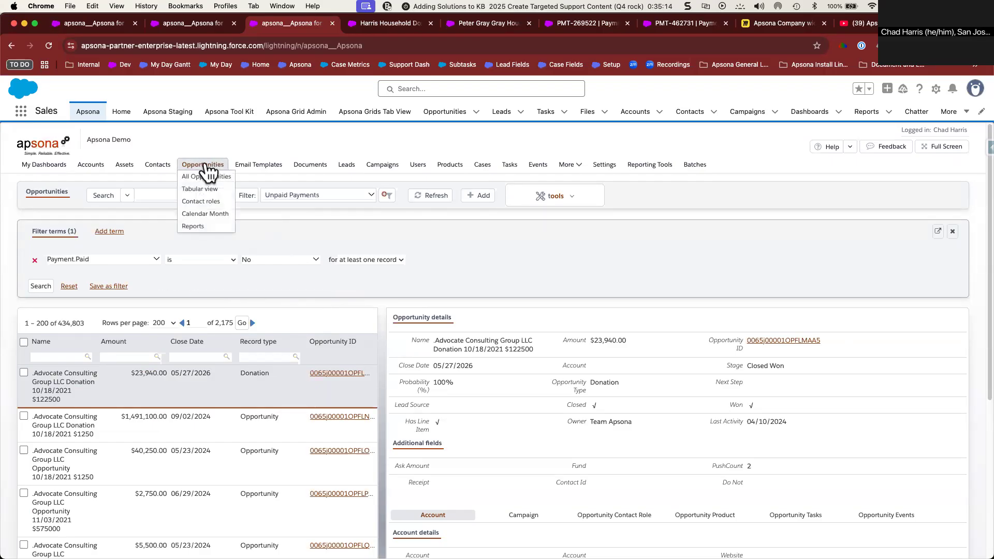
Back in the multi-step report editor, set the blank fourth filter term to the Opportunity ID field of Opportunity via Account
left_click(181, 32)
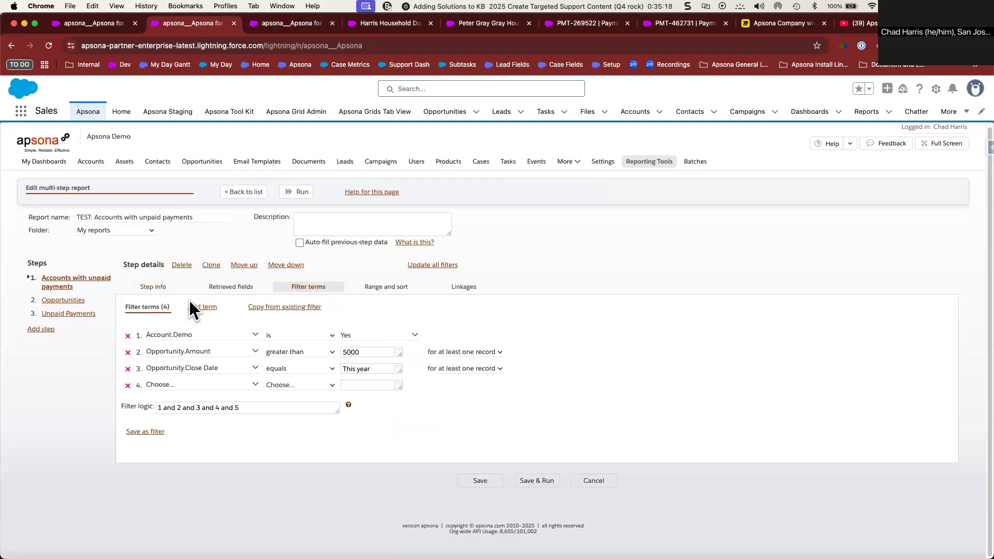
left_click(167, 386)
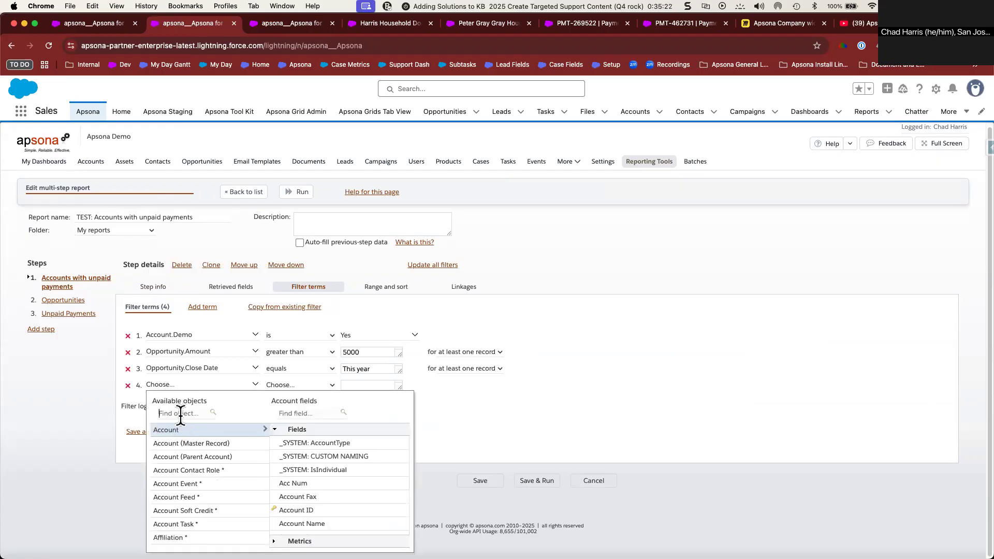
type("opp")
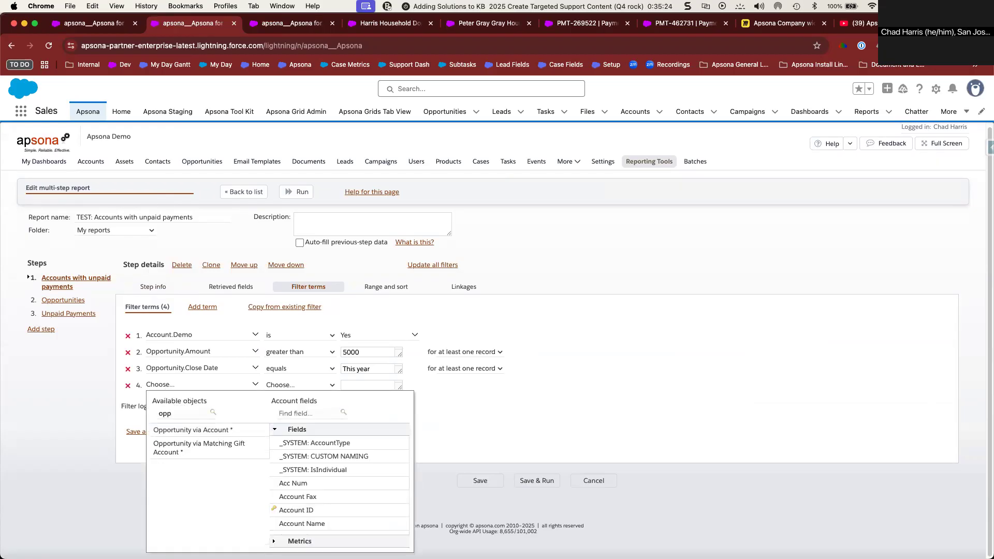
left_click(193, 433)
left_click(283, 414)
type("id")
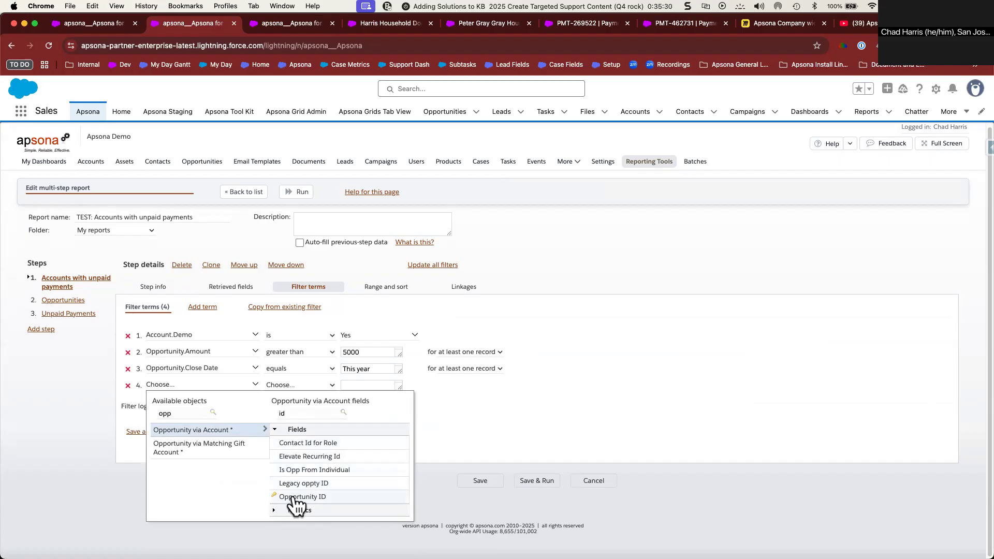
left_click(298, 496)
Set the Opportunity ID term's operator to "in filter" and choose the Unpaid Payments filter
left_click(291, 384)
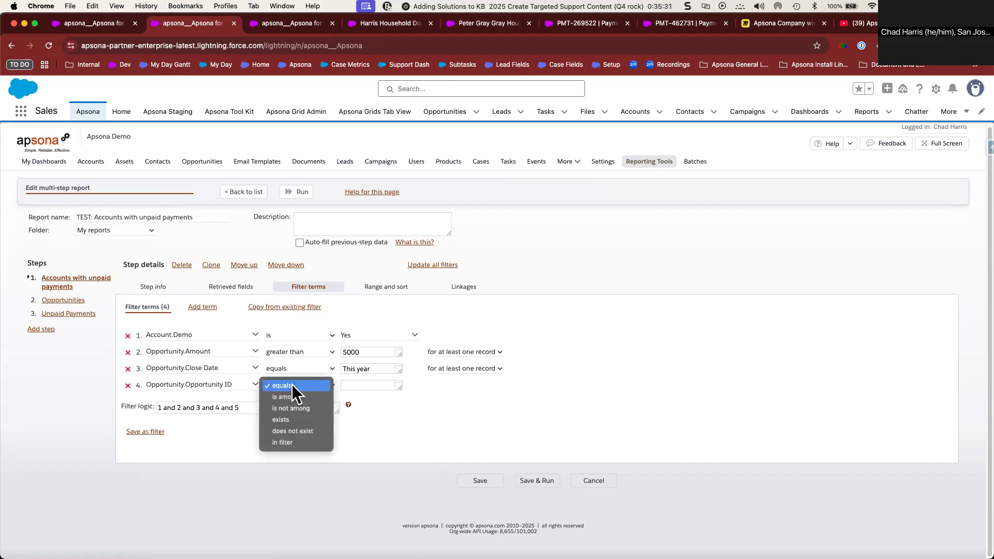
left_click(287, 441)
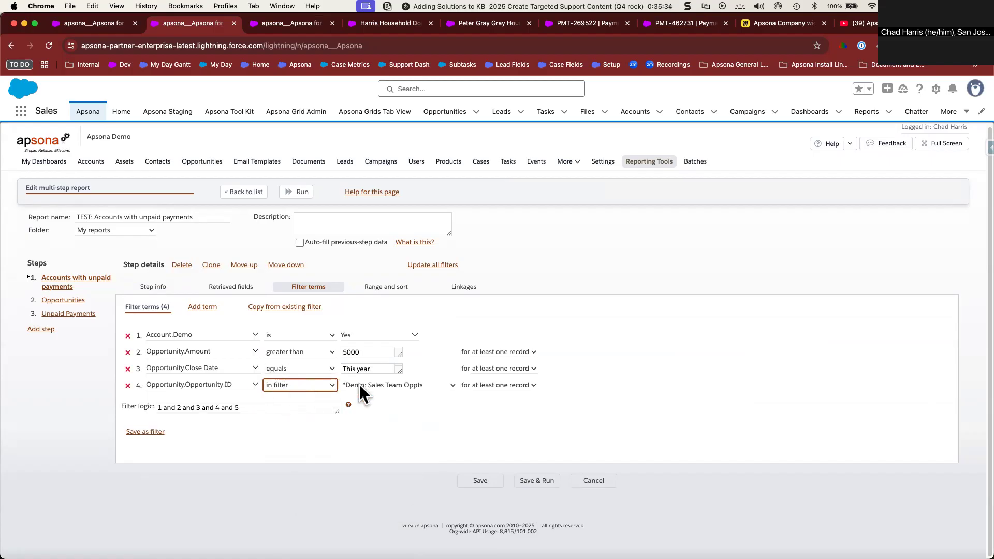
left_click(368, 383)
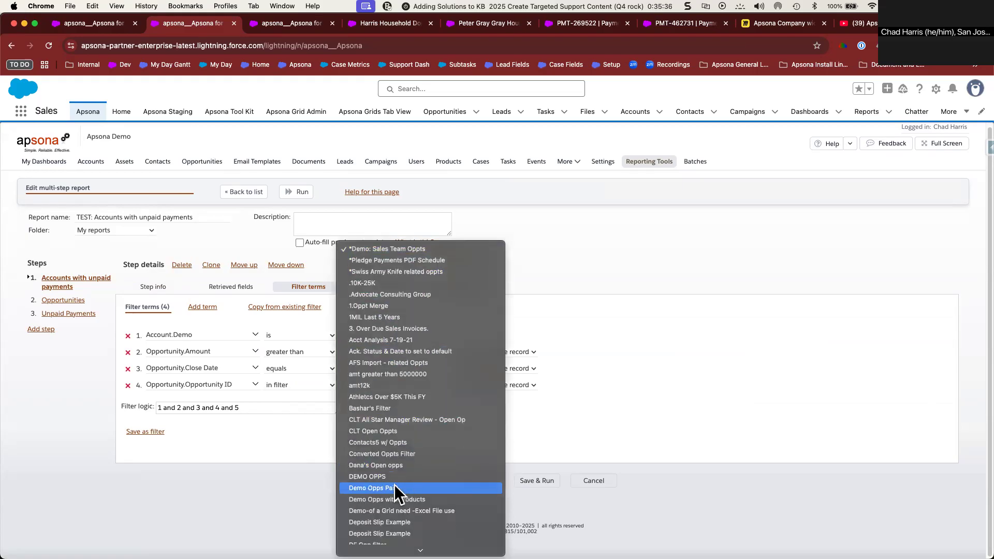
scroll(394, 489, "down", 15)
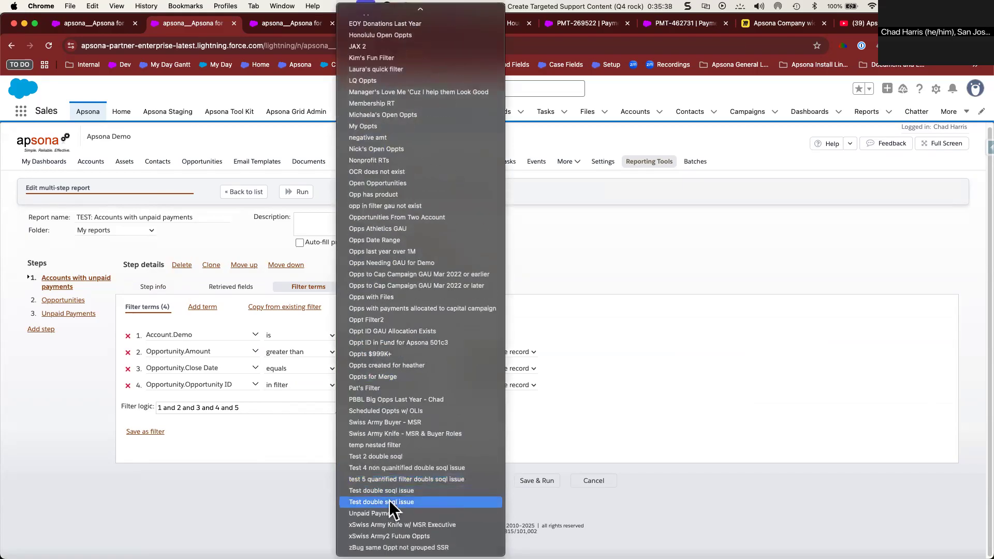
left_click(390, 513)
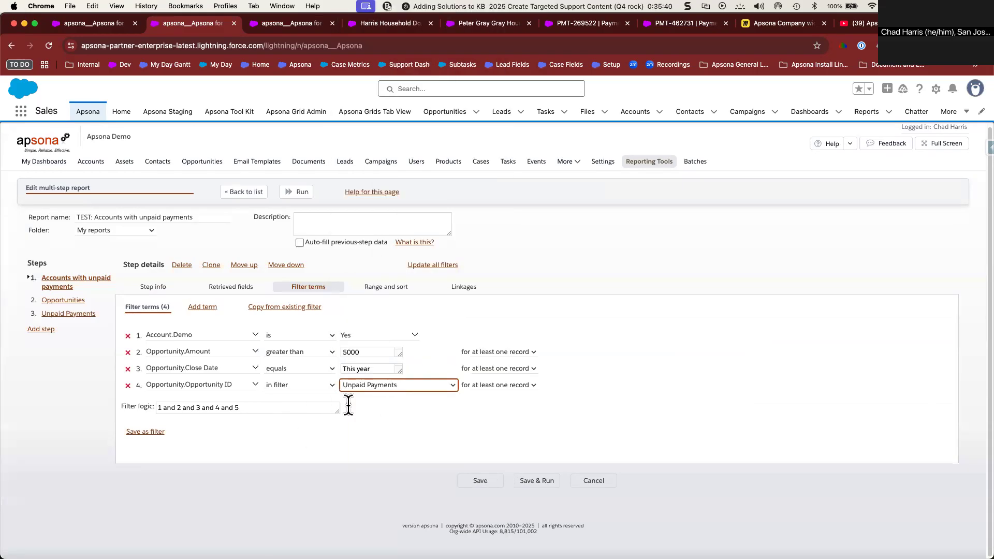
Switch to the slides and go back to the Nested Filters diagram with Account as the target object
key("ctrl+Right")
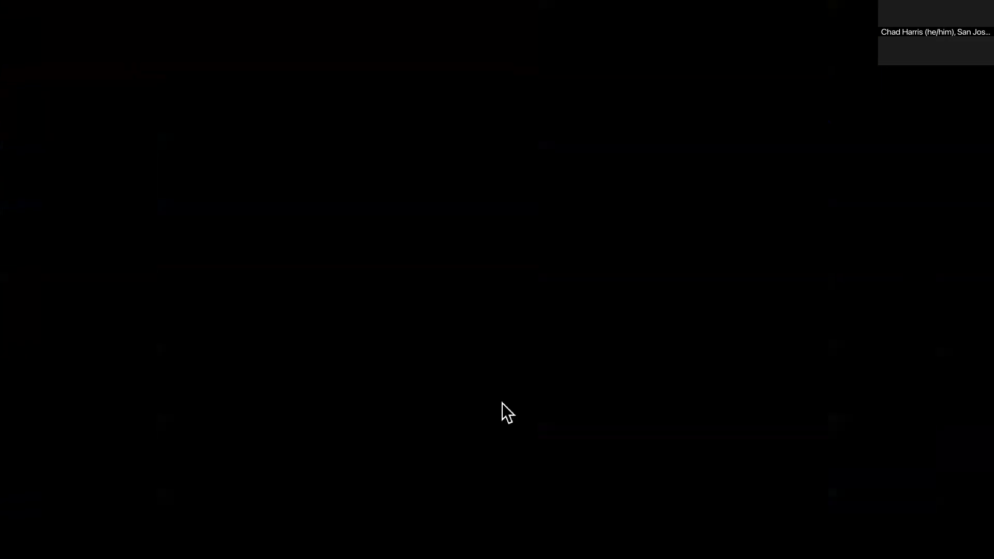
key("Left")
key("Left")
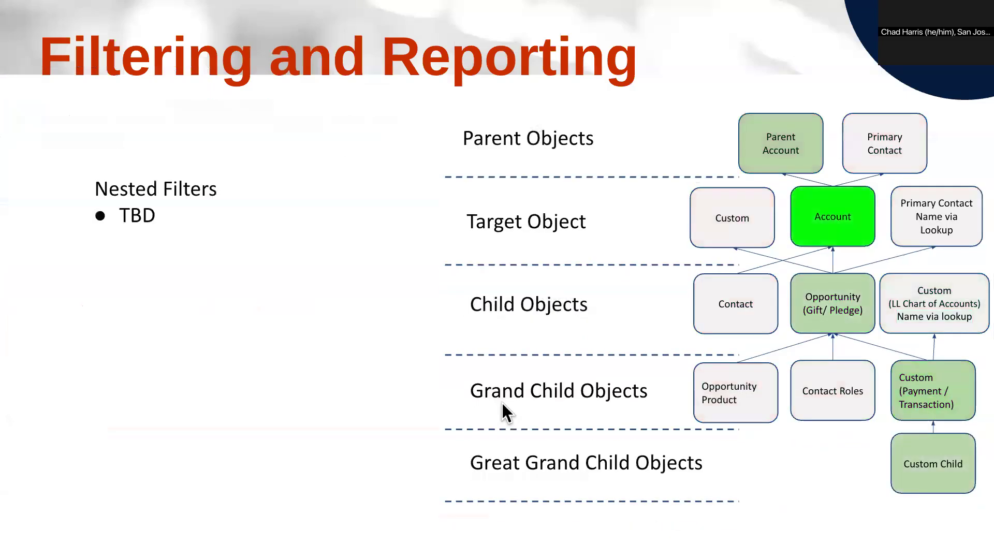
Advance the Nested Filters slides to show filter boxes nested around the Custom Child, Payment and Opportunity objects
key("Right")
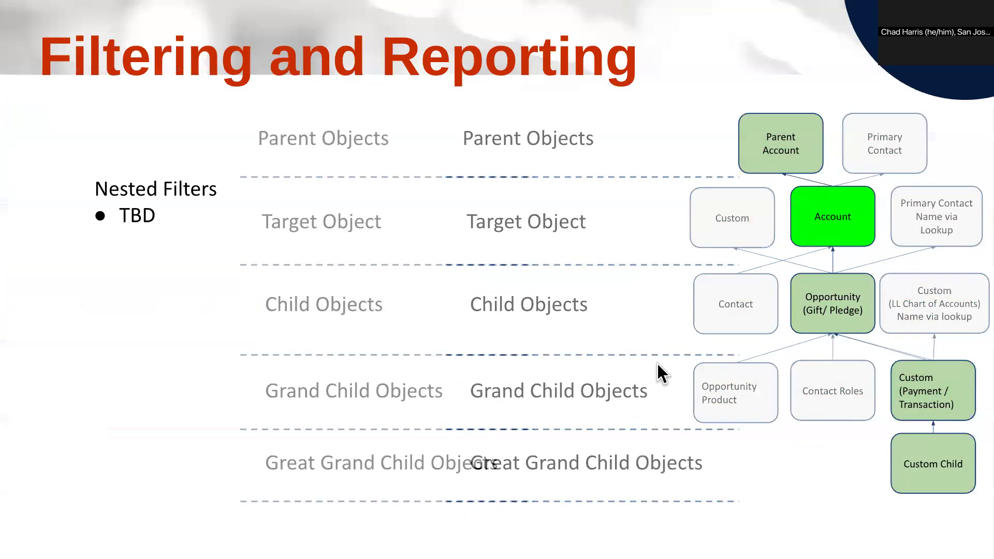
key("Right")
key("Right")
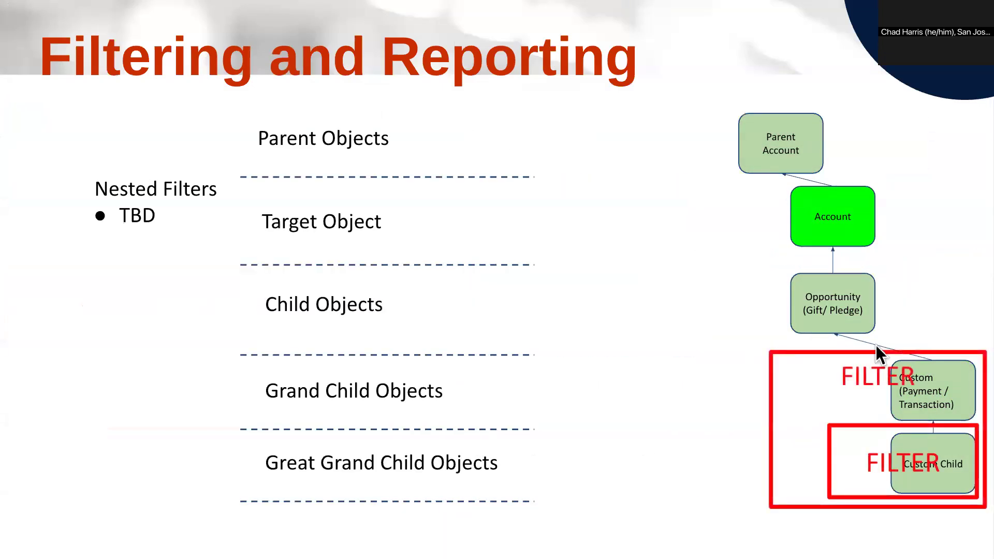
key("Right")
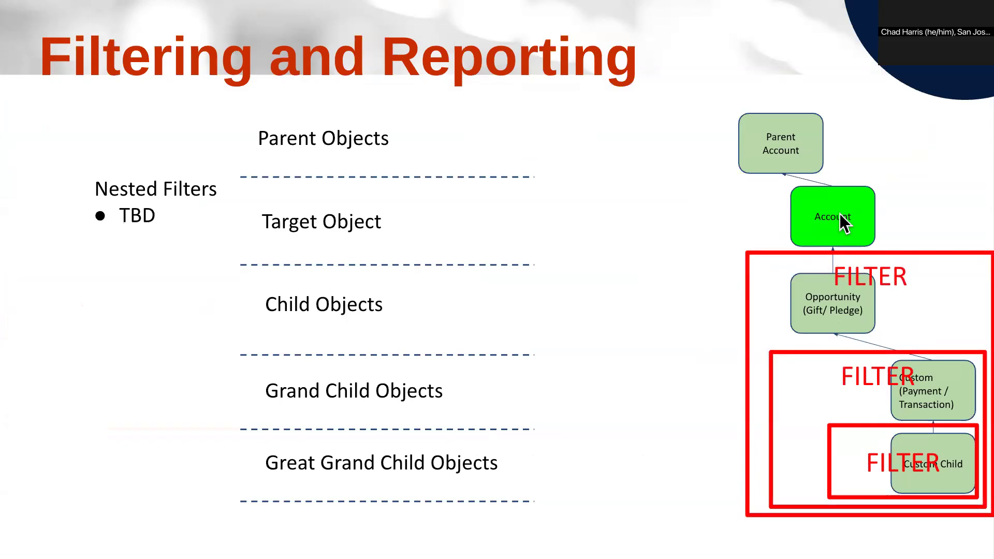
Switch to the multi-step report editor and correct the Accounts step's filter logic to "1 and 2 and 3 and 4"
key("ctrl+Left")
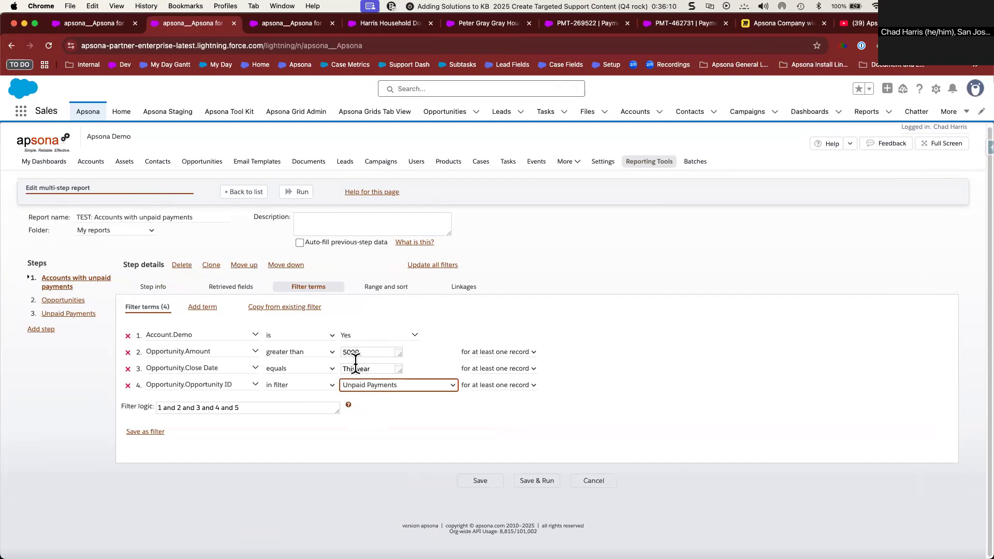
left_click(79, 302)
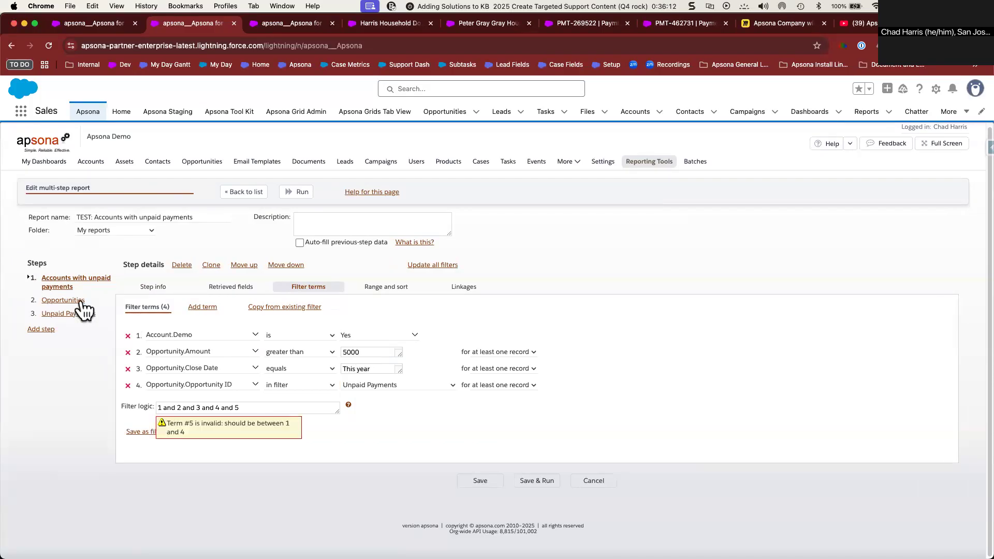
left_click_drag(219, 408, 275, 412)
key("BackSpace")
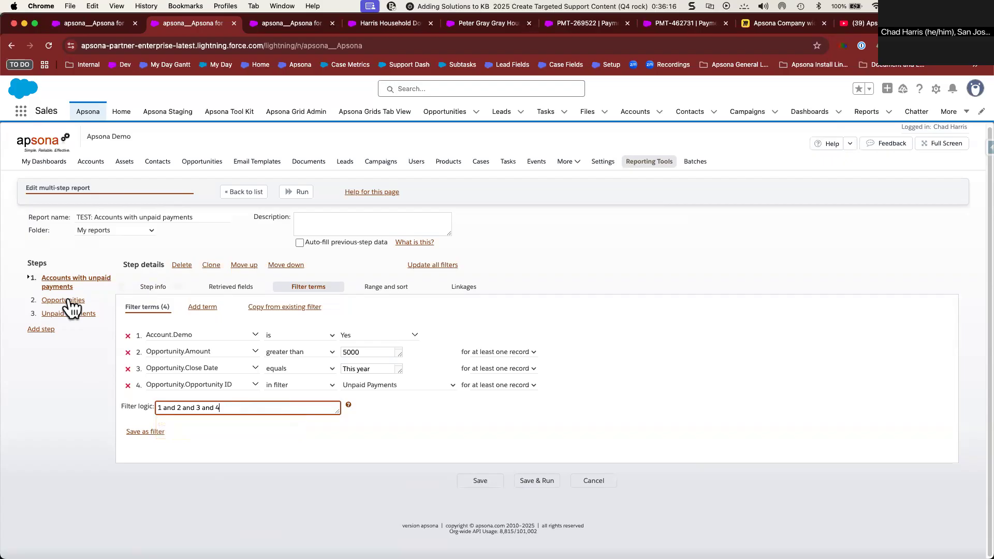
Check the filter terms of the Opportunities and Unpaid Payments steps, and save and run the multi-step report
left_click(65, 301)
left_click(319, 287)
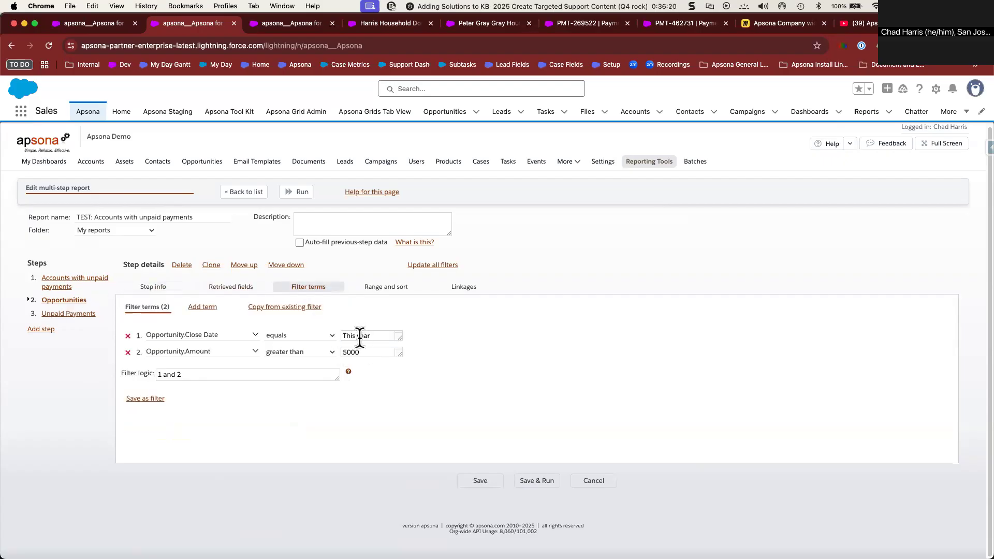
left_click(85, 315)
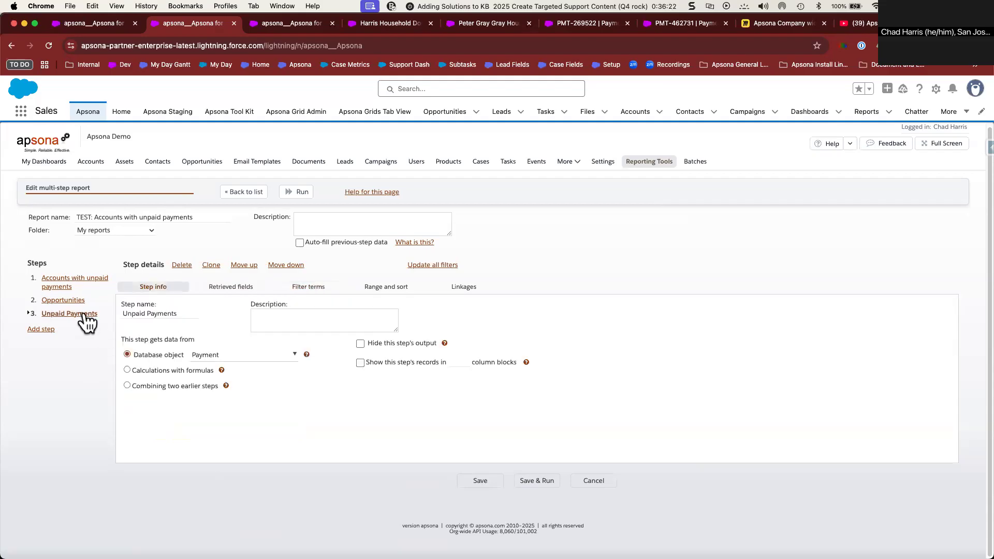
left_click(308, 288)
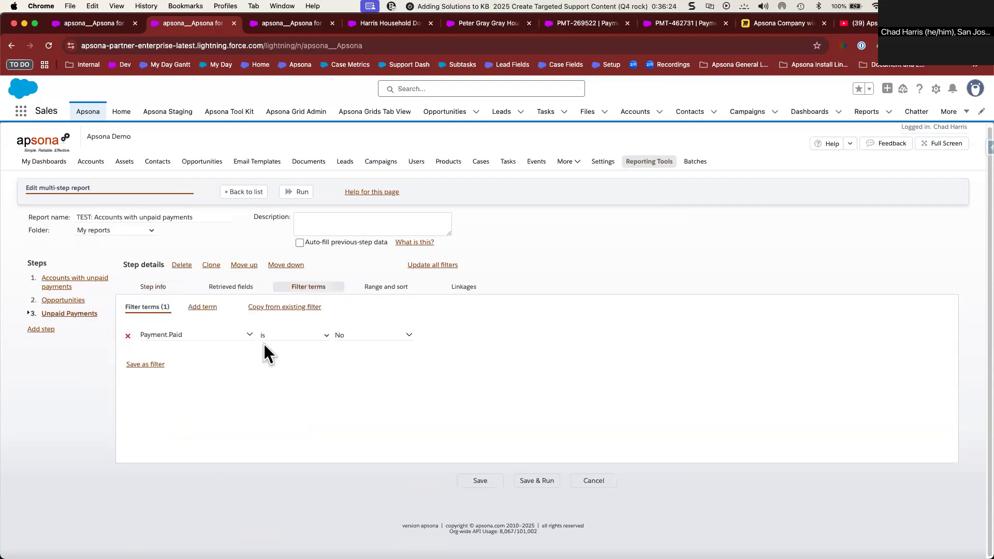
left_click(530, 480)
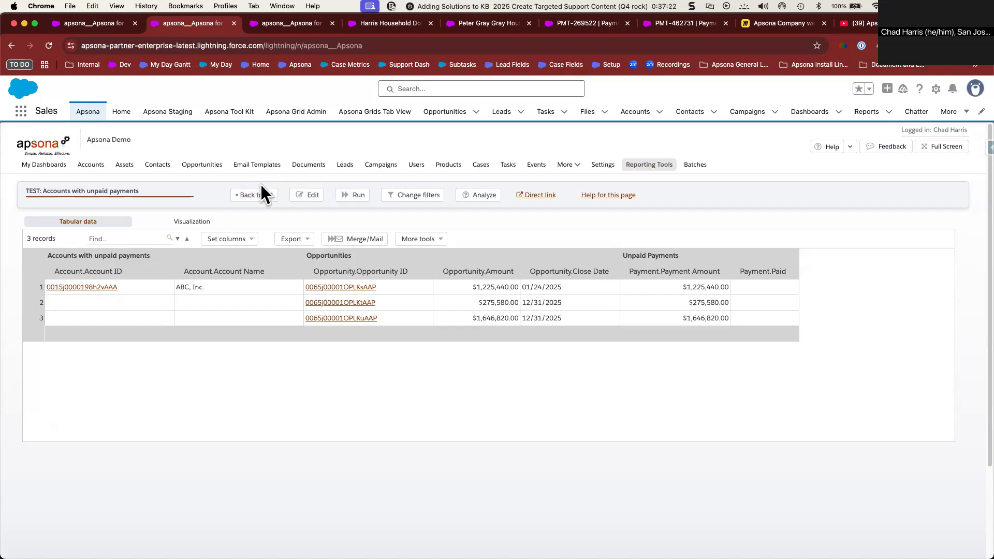
Switch to the single-step report SSR TEST Accounts with unpaid payments and open it for editing
left_click(107, 23)
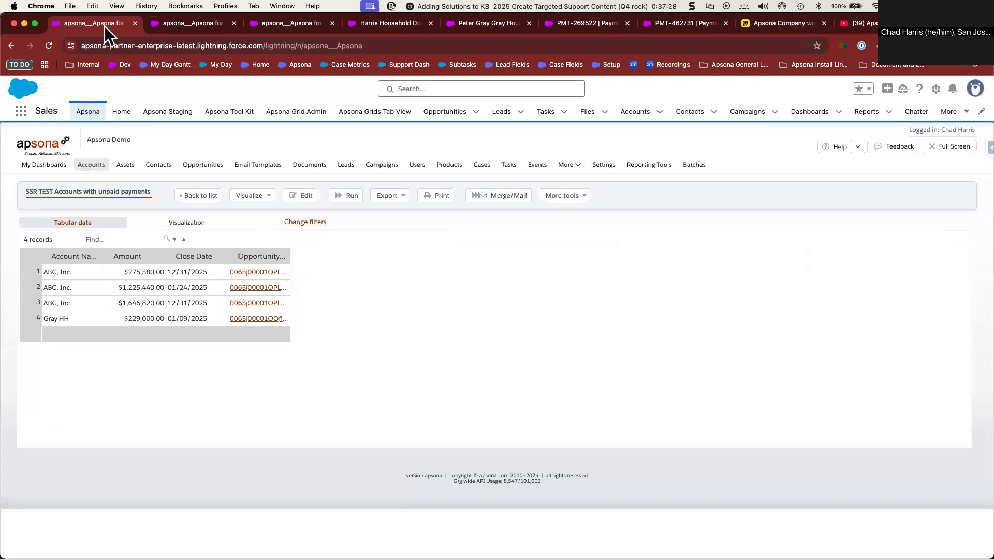
mouse_move(94, 168)
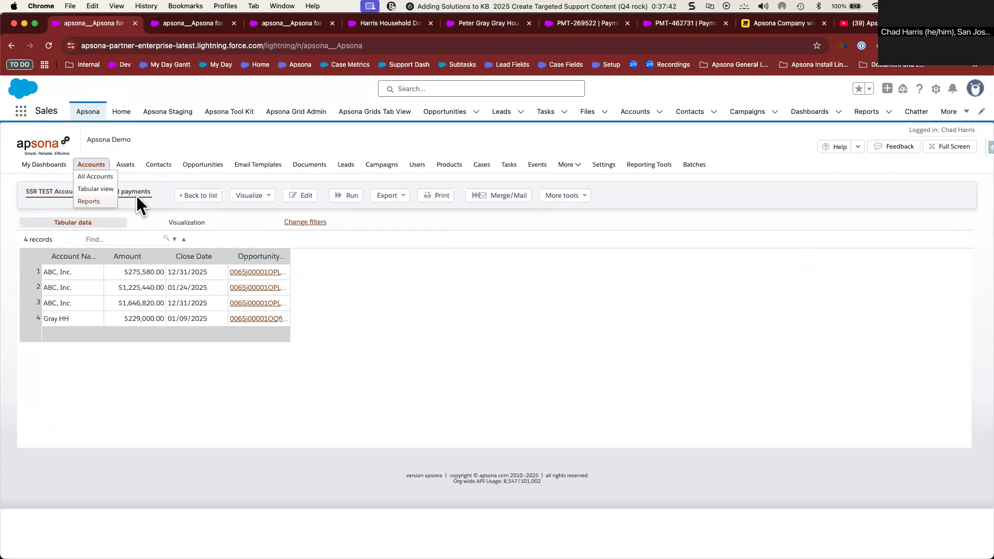
left_click(308, 199)
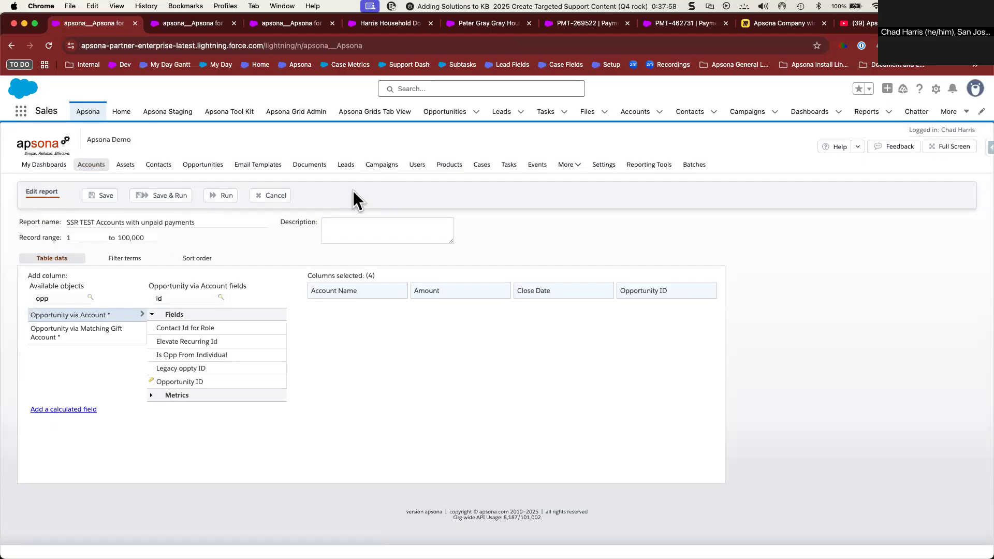
Examine the Nested Filters diagram with Account as the target object in the slides, and return to the browser
key("ctrl+Right")
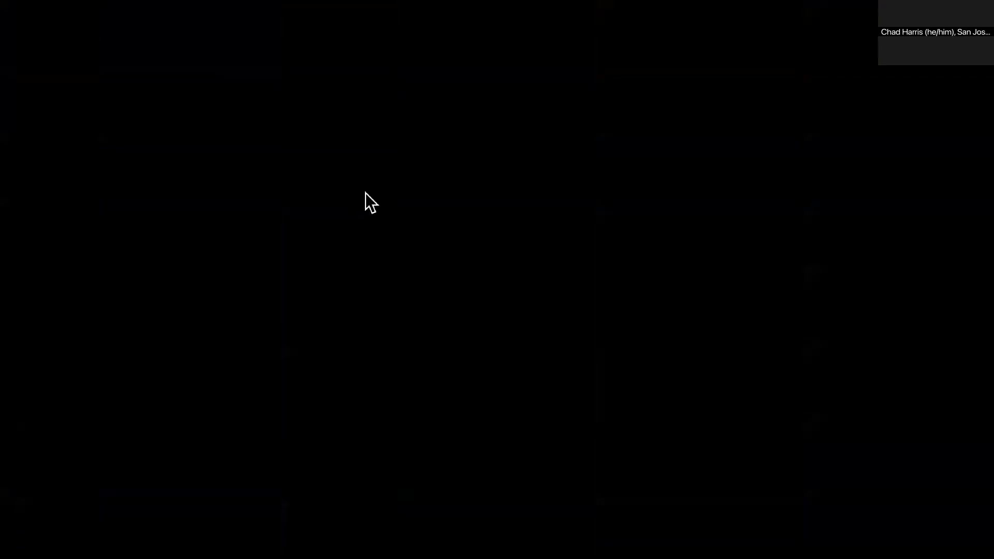
left_click(542, 241)
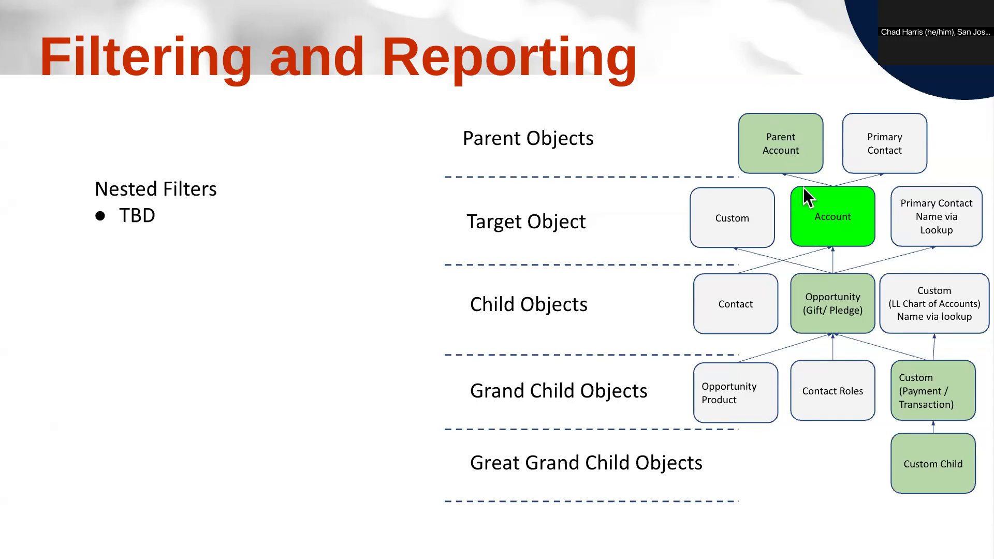
key("ctrl+Left")
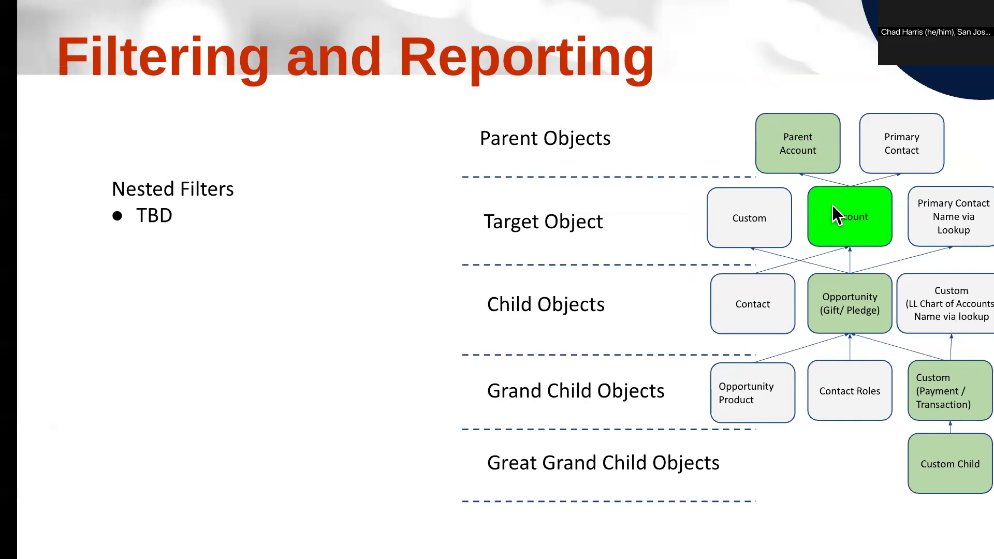
Open the multi-step report for editing and review the Accounts step's filter terms and retrieved fields and the Opportunities step's info
left_click(192, 23)
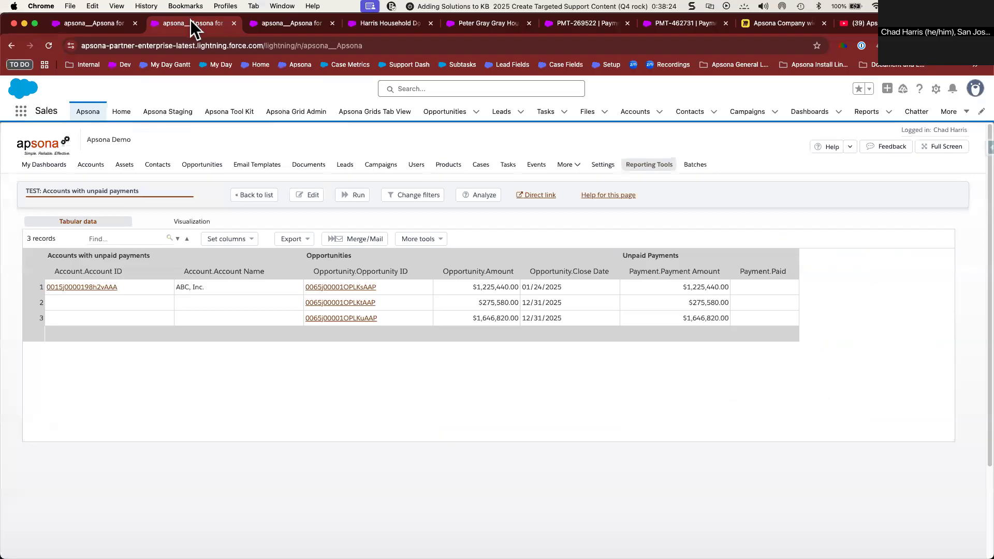
left_click(310, 194)
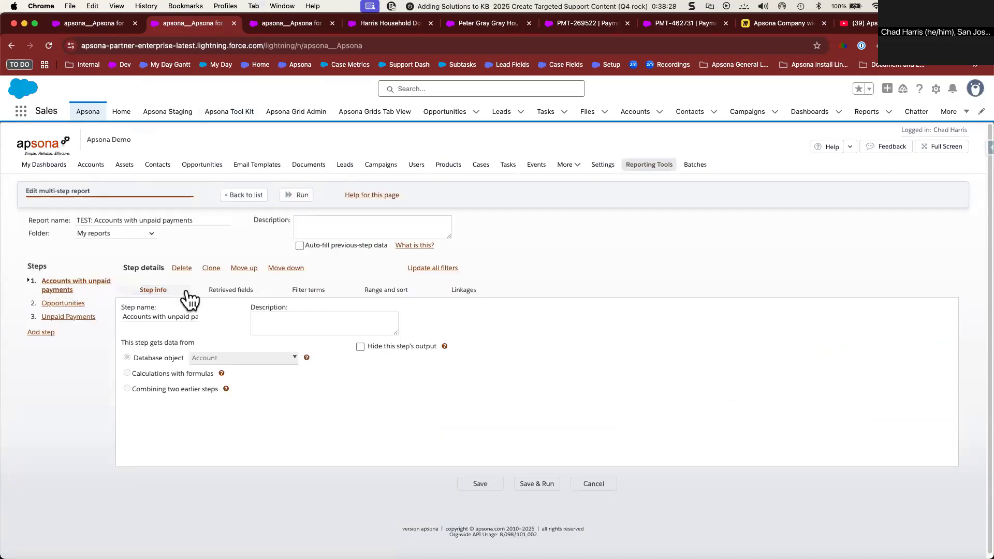
left_click(307, 291)
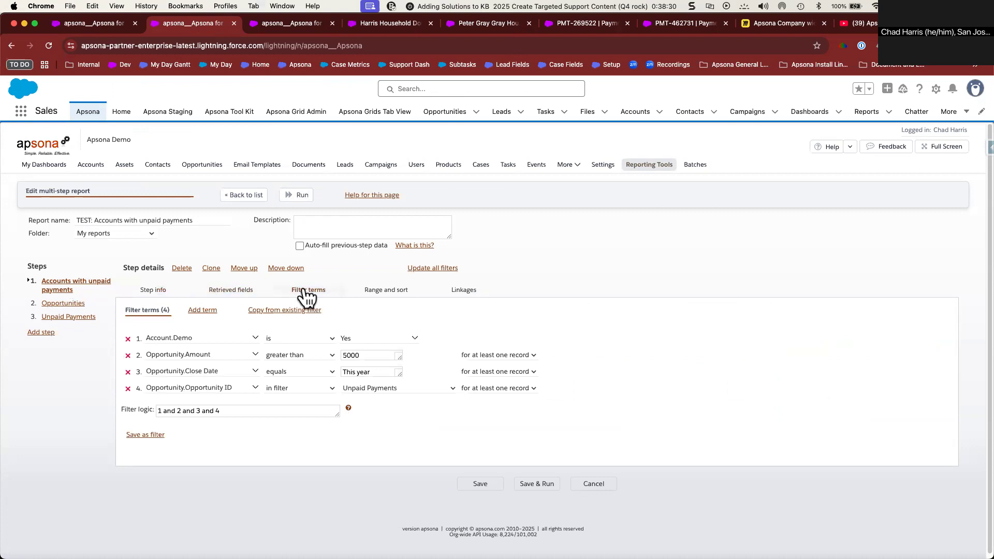
left_click(242, 291)
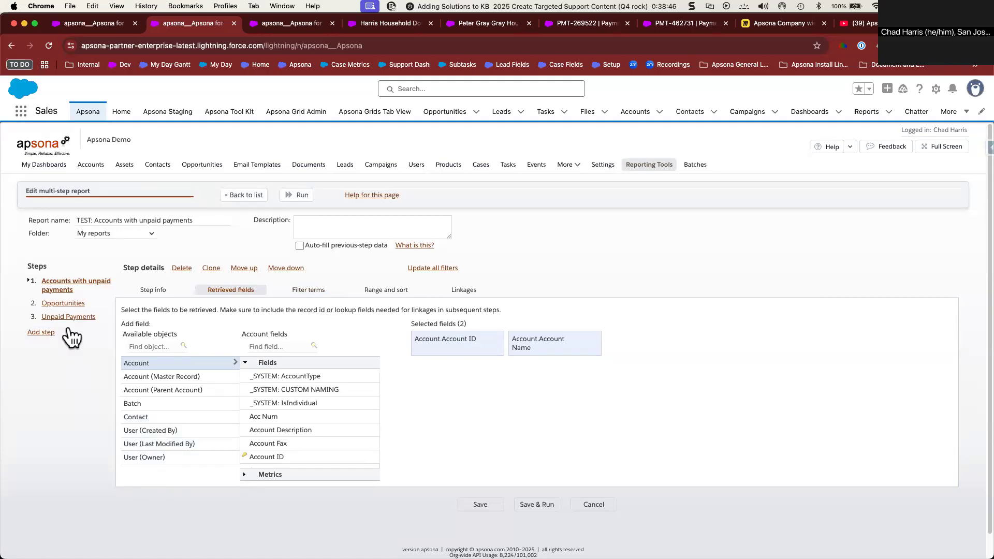
left_click(63, 303)
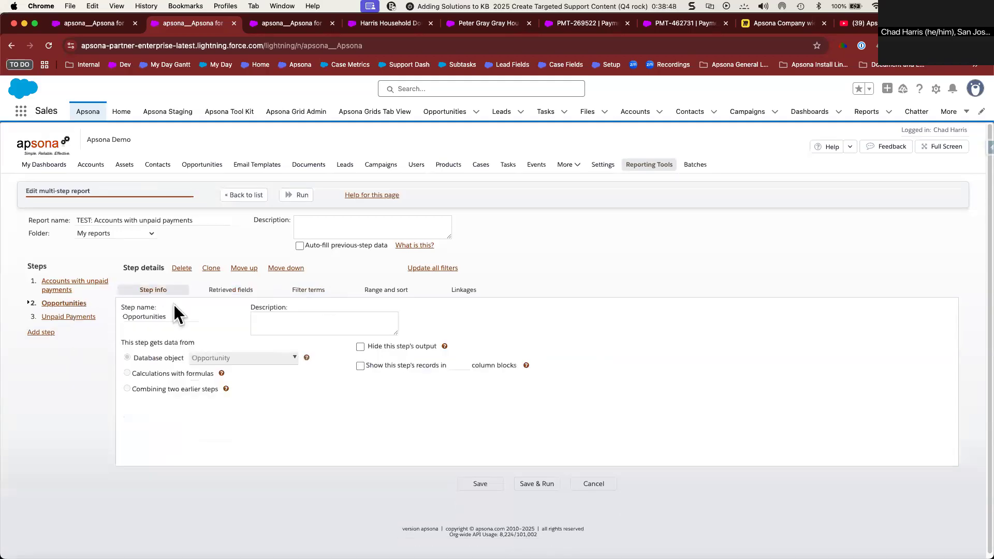
Return to the SSR TEST report editor, clear the object search and browse the full list of available objects
left_click(104, 23)
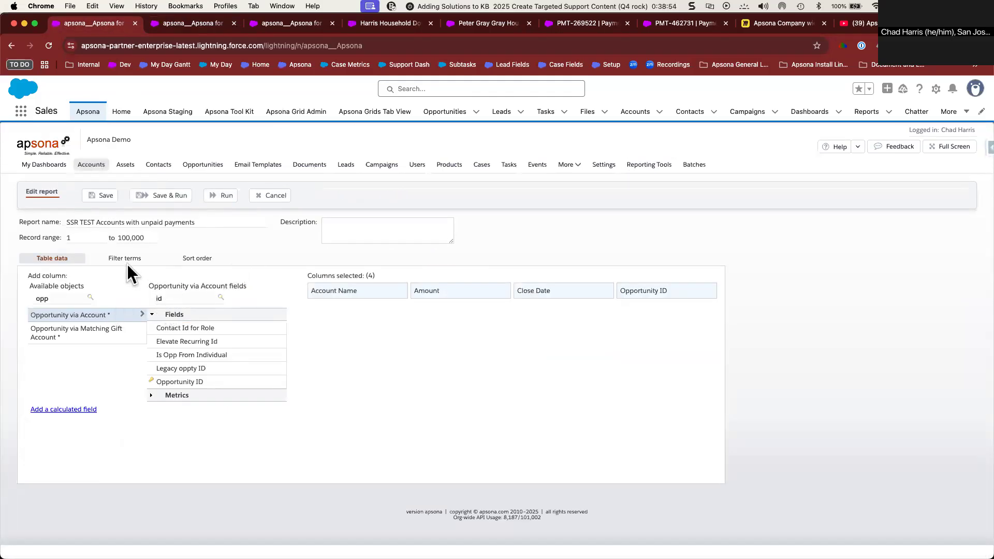
double_click(54, 299)
key("BackSpace")
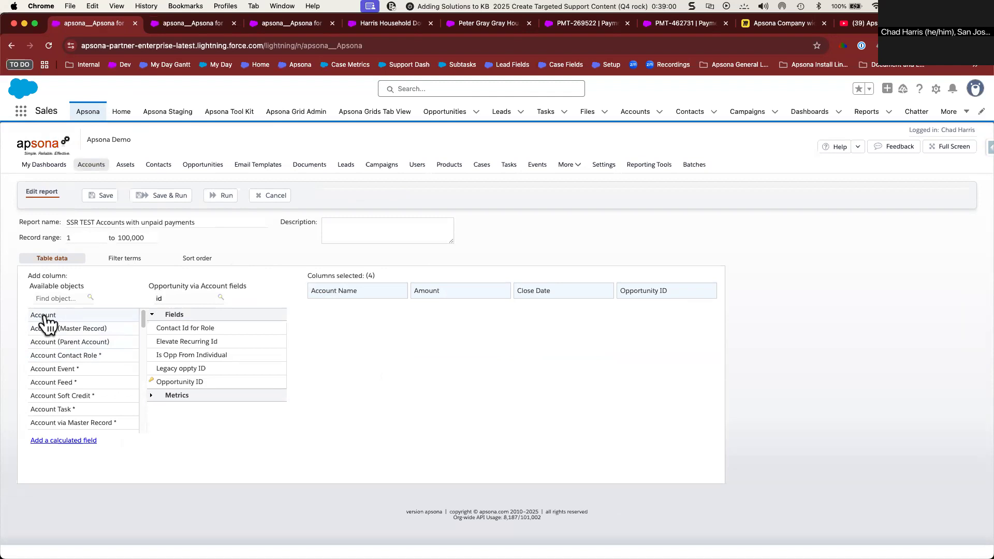
mouse_move(90, 165)
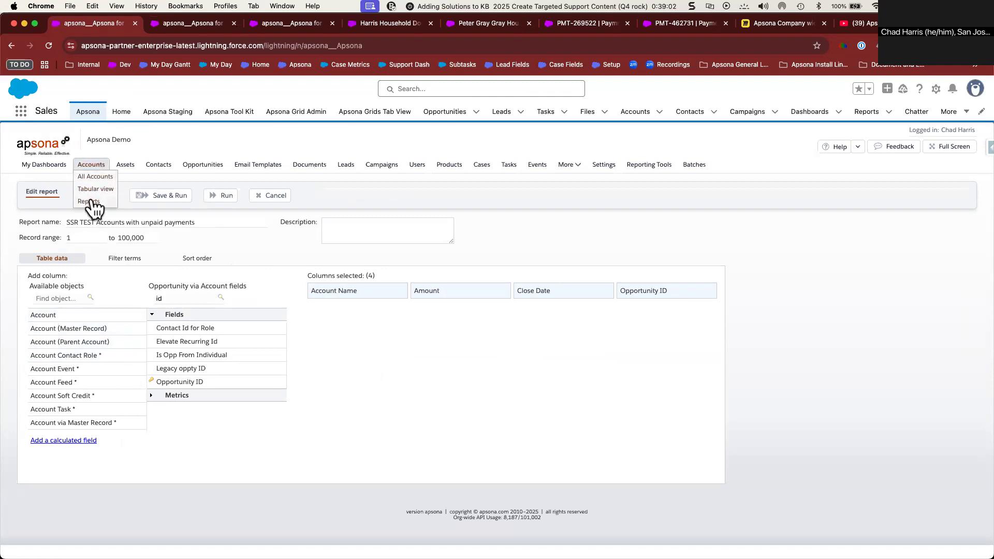
scroll(49, 344, "down", 3)
scroll(48, 344, "up", 3)
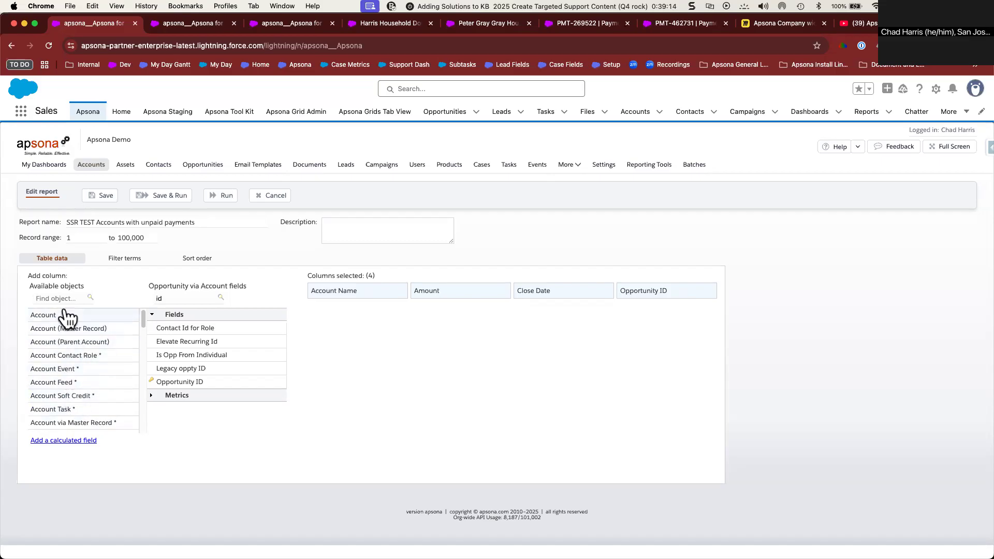
Search the objects for "opp" and the Opportunity via Account fields for "amoun", and pick the Amount field
type("opp")
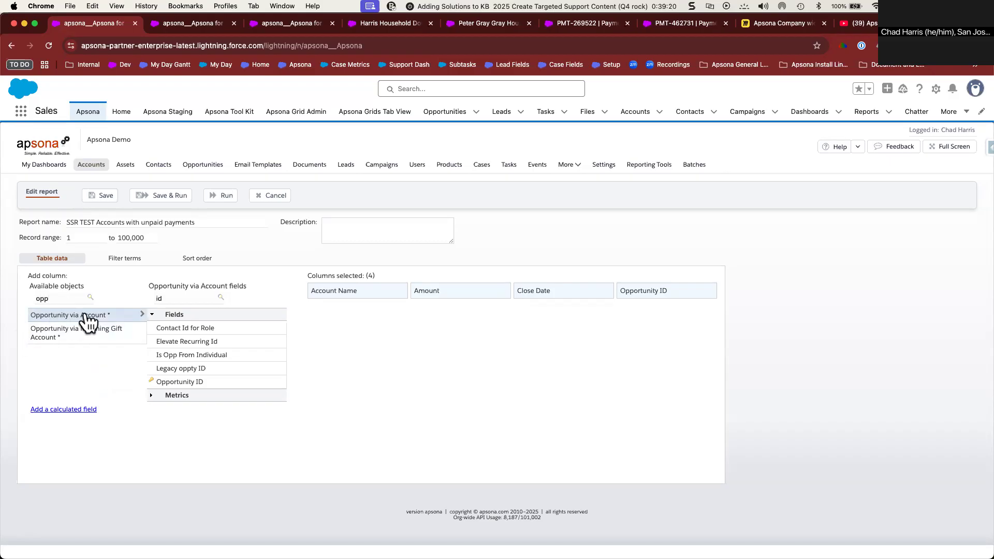
left_click_drag(196, 302, 145, 301)
type("amoun")
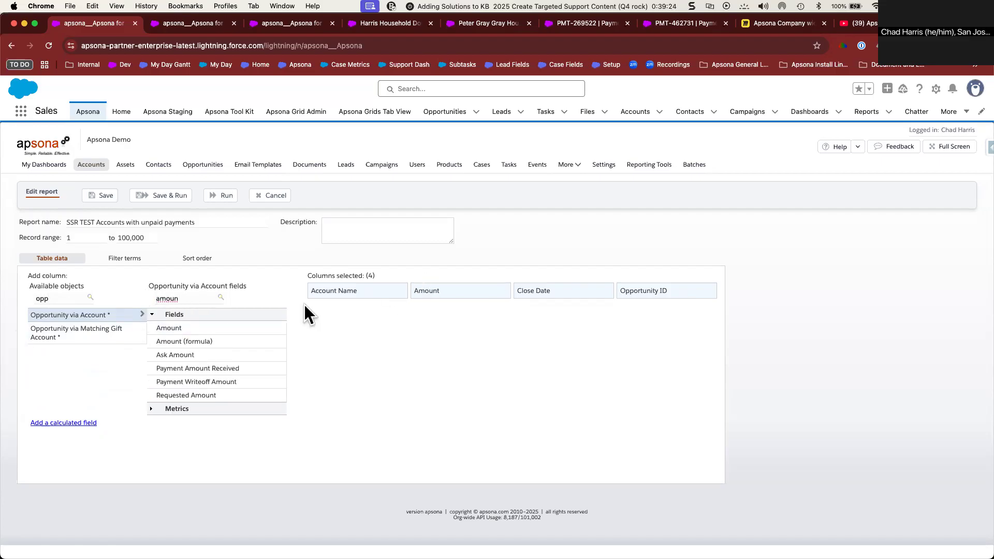
left_click(217, 328)
Search the available objects for "paym" to check for payment objects, and clear the object search
left_click_drag(49, 298, 17, 294)
key("BackSpace")
type("paym")
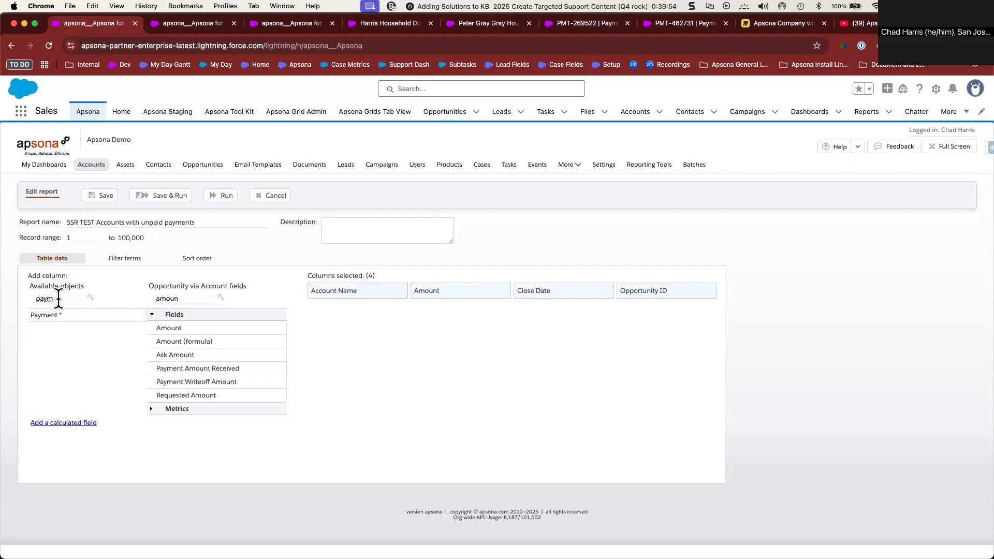
left_click_drag(58, 299, 29, 299)
key("BackSpace")
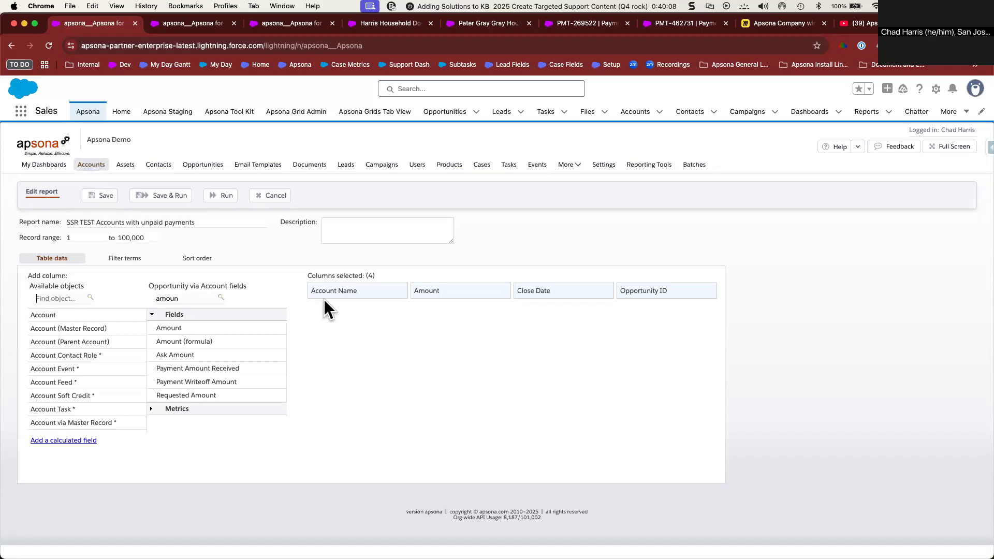
Switch to the multi-step report TEST: Accounts with unpaid payments, and save and run it again
left_click(194, 23)
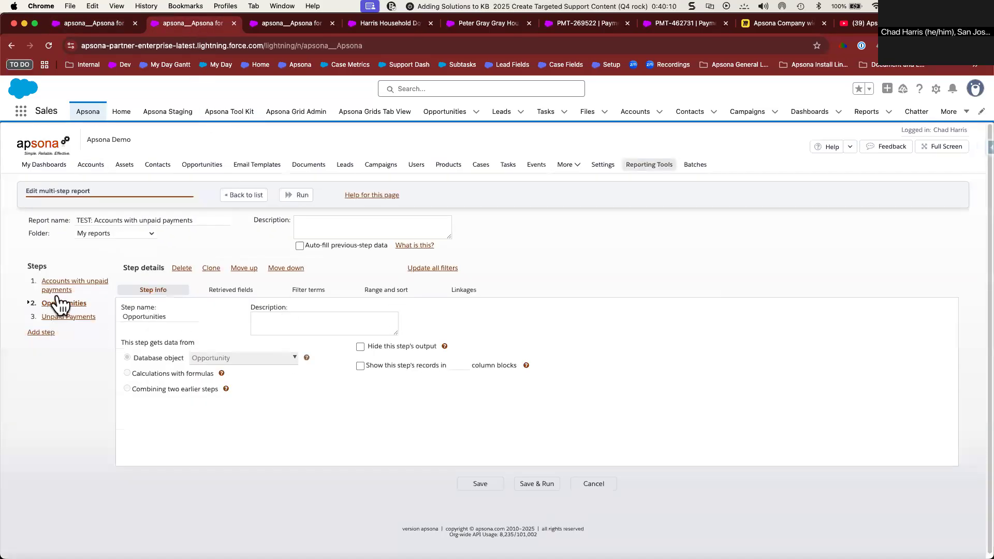
left_click(539, 486)
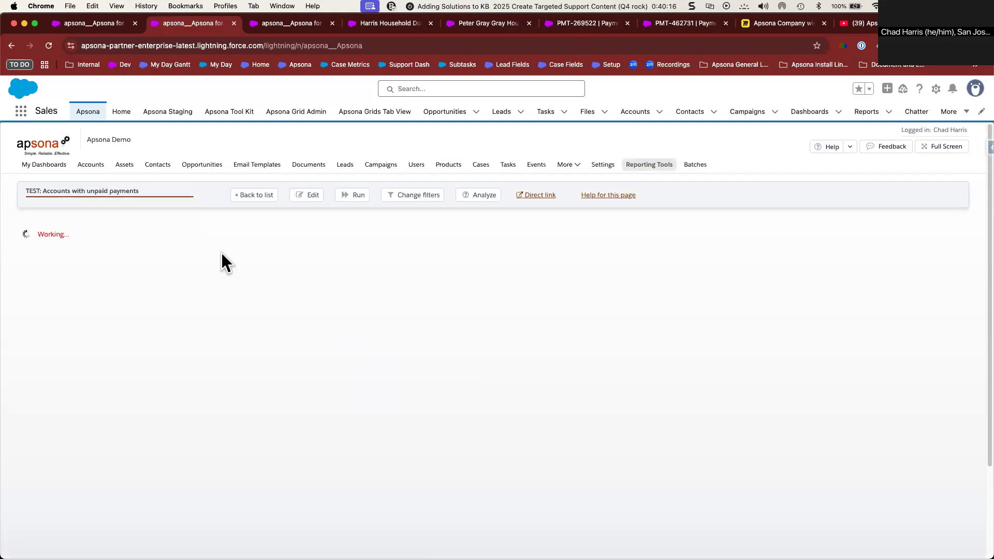
Go back in the slides to the Apsona Filters diagram with Opportunity as the target object, and return to the SSR TEST report editor
left_click(97, 24)
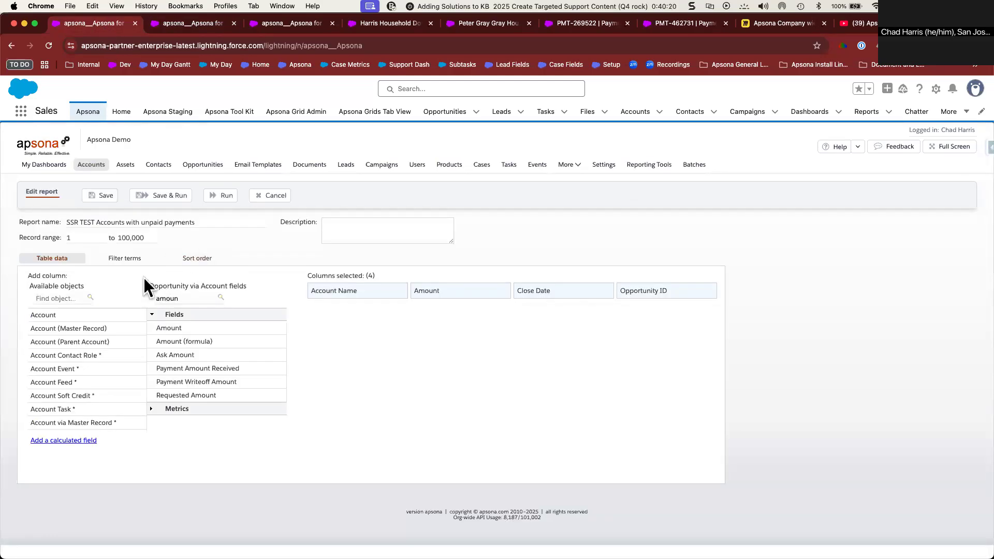
key("ctrl+Right")
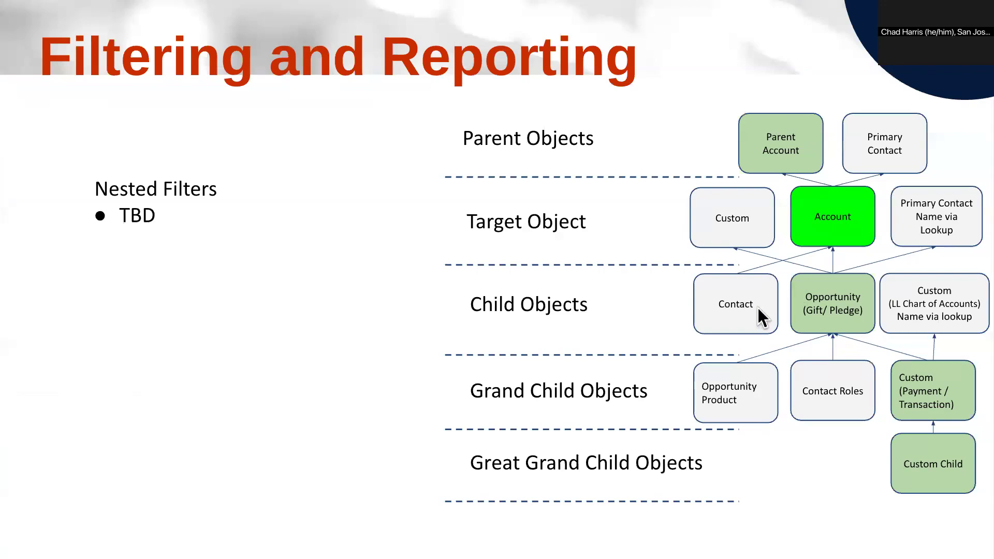
key("Left")
key("Left")
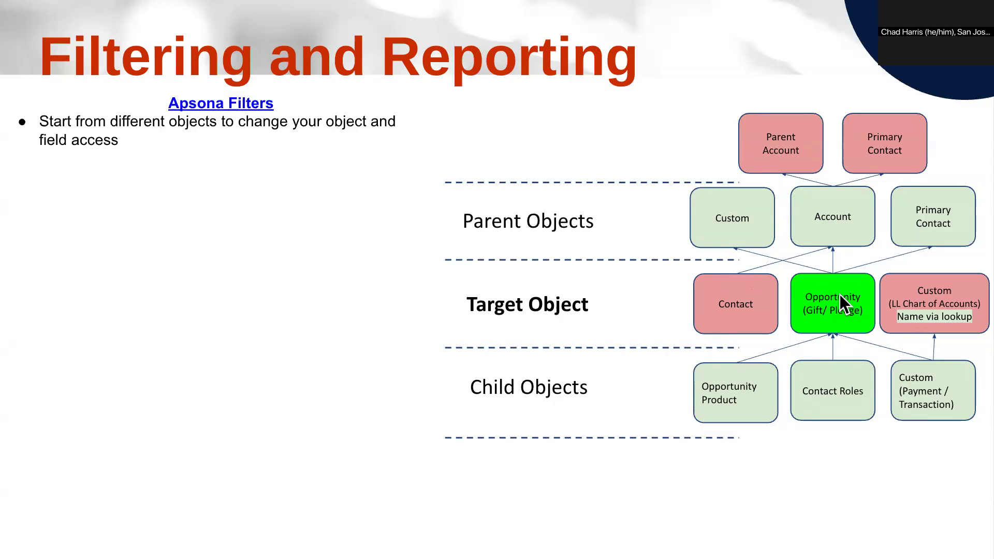
key("ctrl+Left")
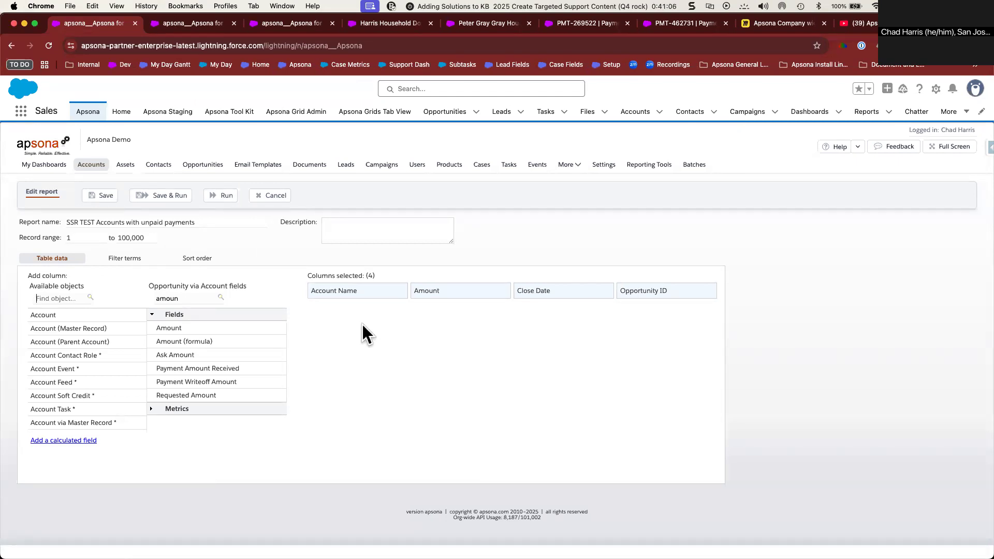
Look at the Apsona Filters slide again, and start a new Opportunities report named "Accounts with unpaid payments"
key("ctrl+Right")
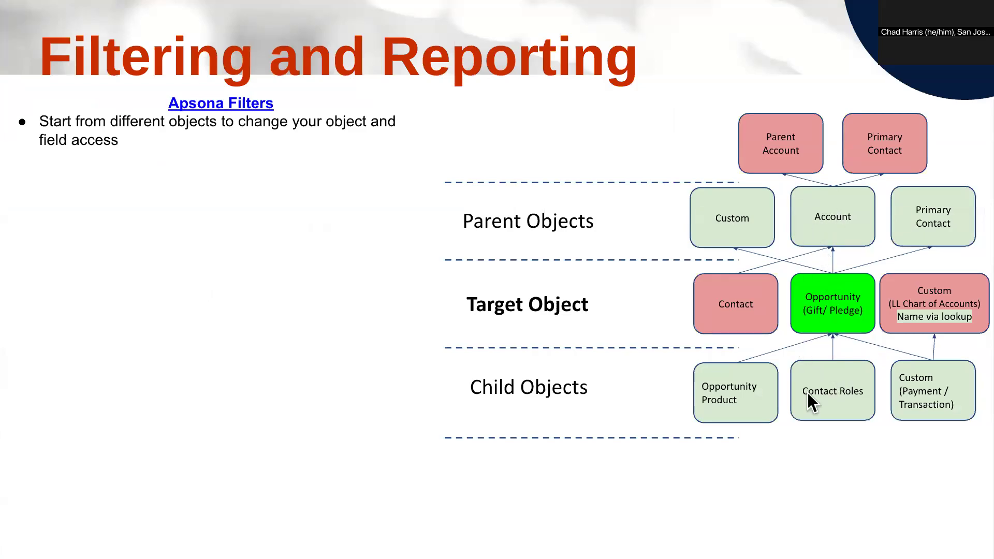
key("ctrl+Left")
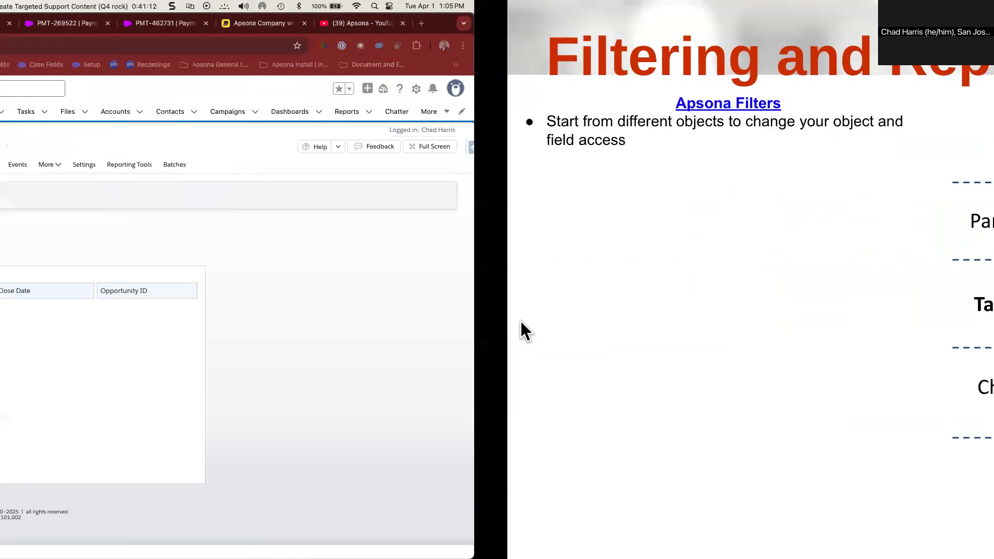
mouse_move(91, 172)
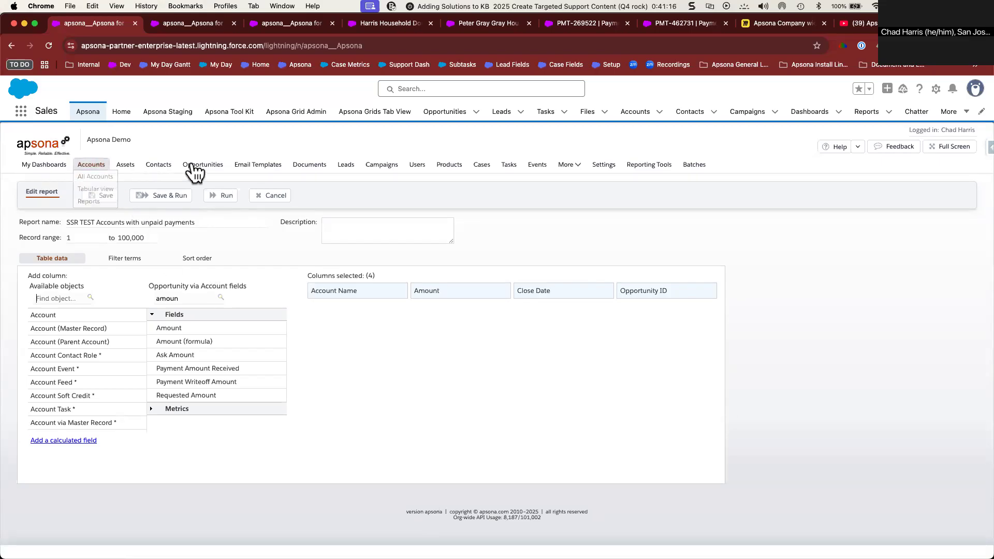
mouse_move(199, 167)
left_click(200, 231)
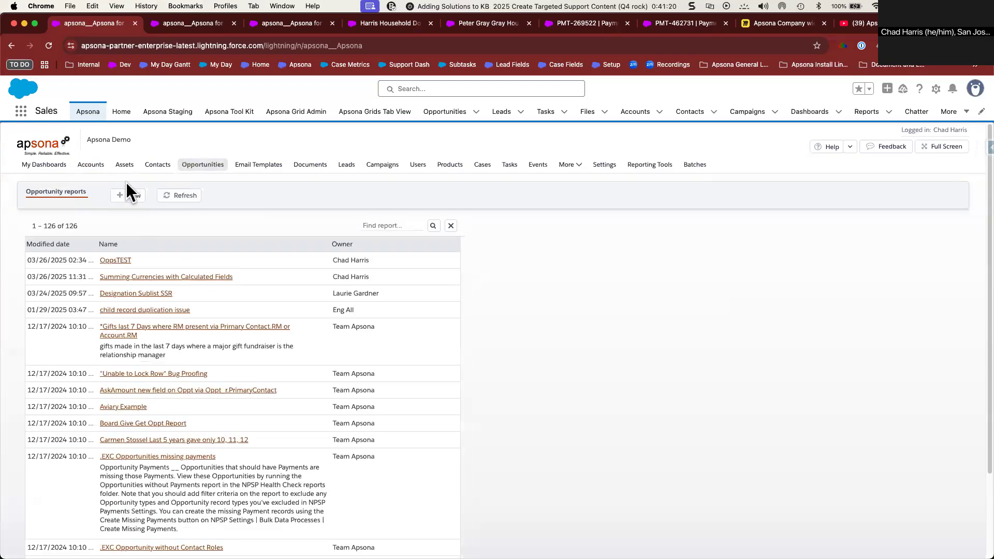
left_click(129, 197)
left_click(111, 222)
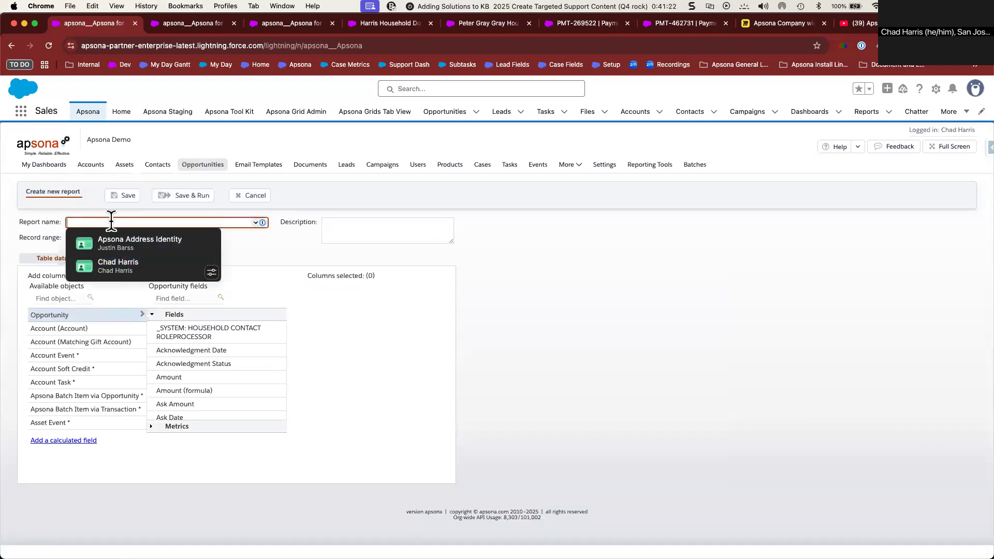
type("Accounts with unpaid payments")
left_click(576, 337)
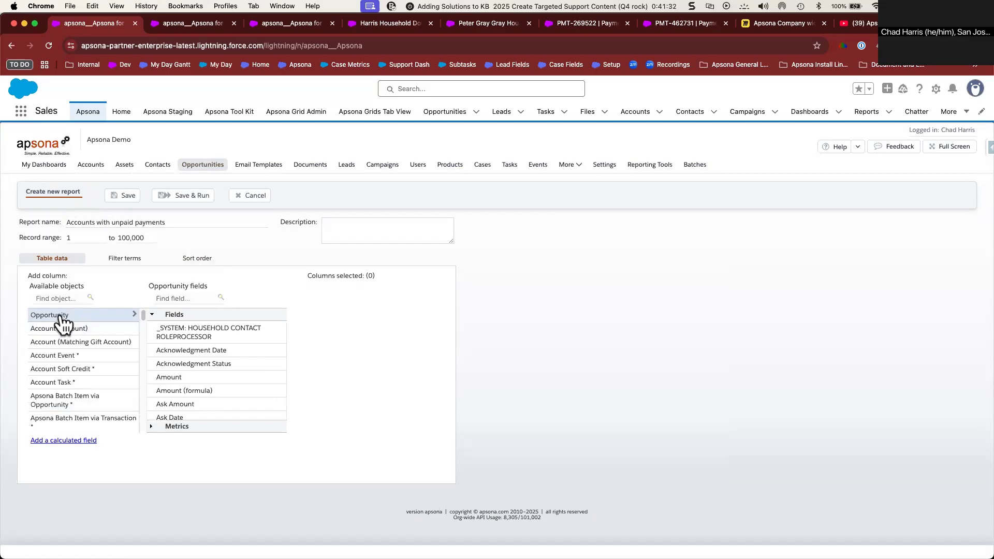
Add the Opportunity fields Amount, Close Date and Opportunity ID as report columns
left_click(161, 298)
type("a ou")
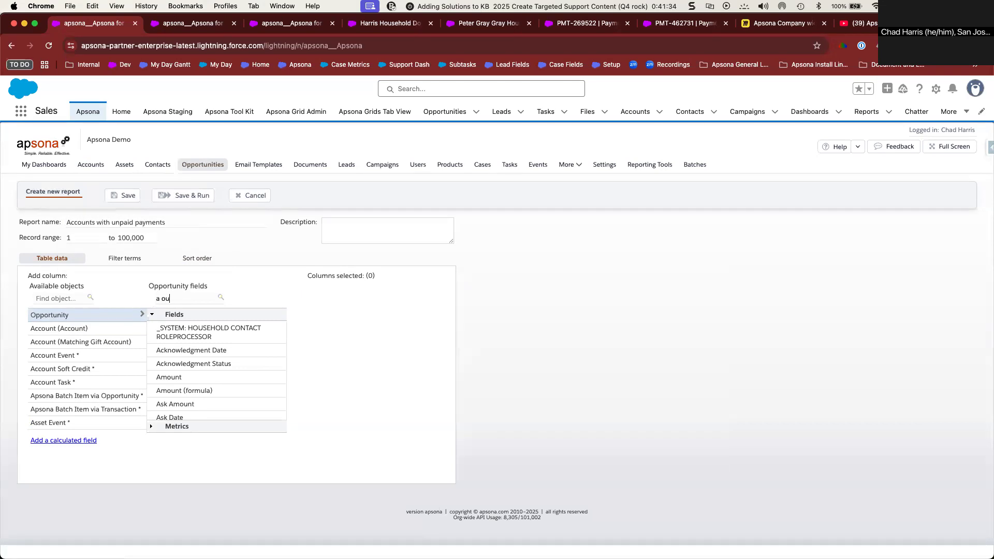
type("mou")
left_click(168, 327)
type("close")
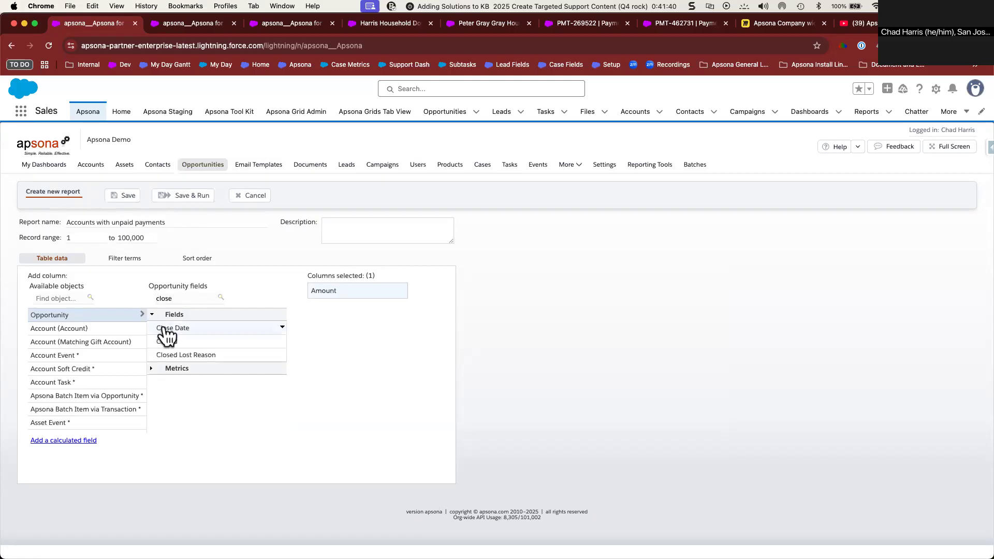
left_click(167, 336)
left_click(172, 335)
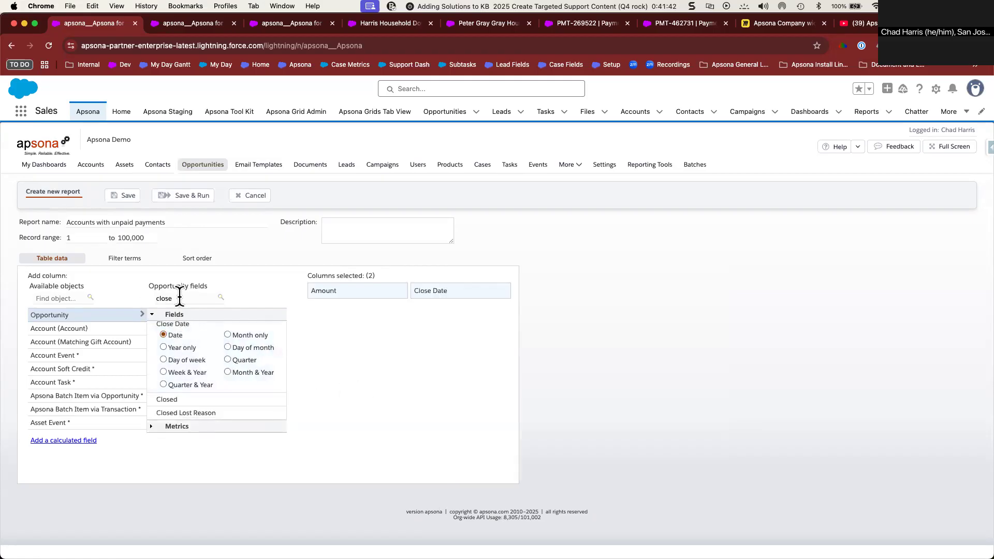
type("id")
left_click(163, 382)
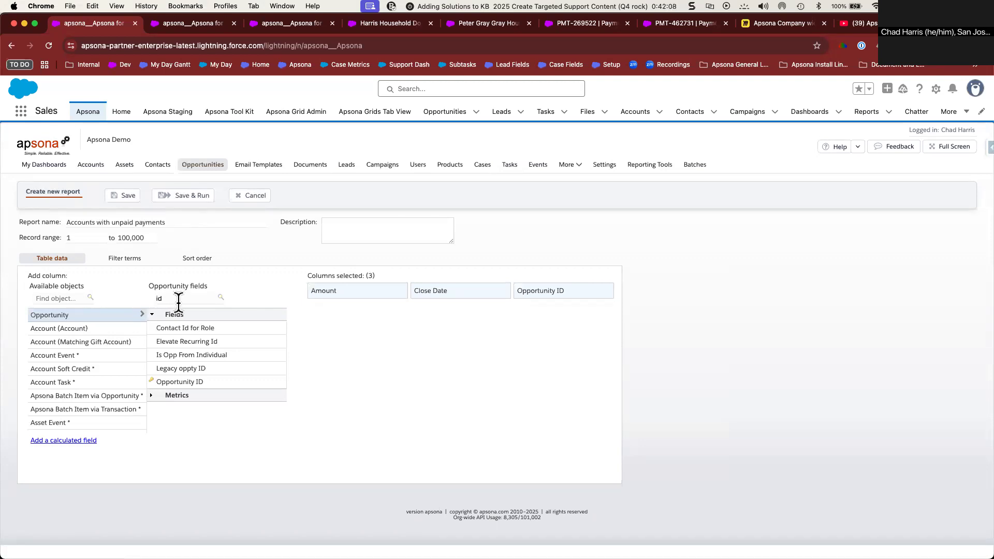
Add Payment Amount and Paid from the Payment object as columns, checking the multi-step TEST report for the fields to match
left_click(70, 299)
type("payment")
left_click(68, 316)
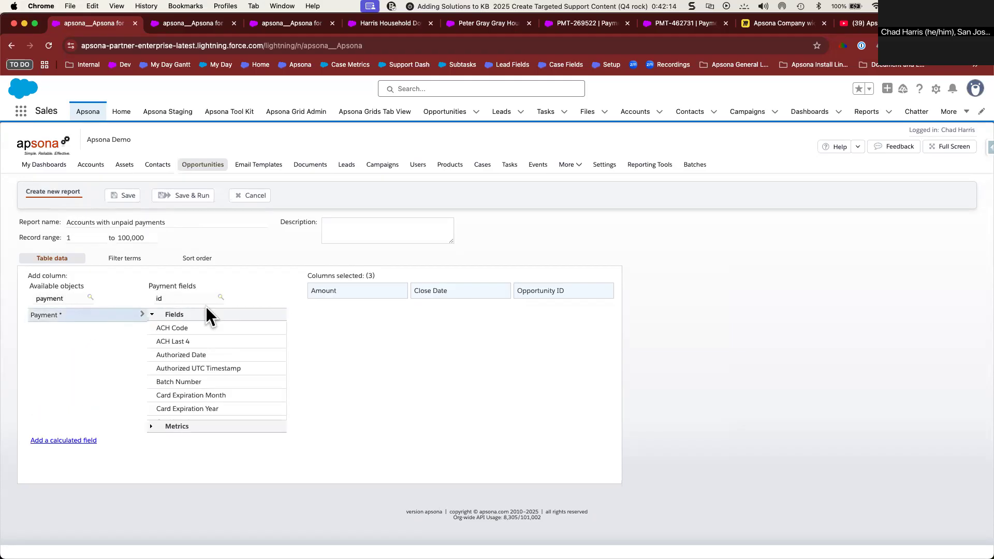
left_click(189, 23)
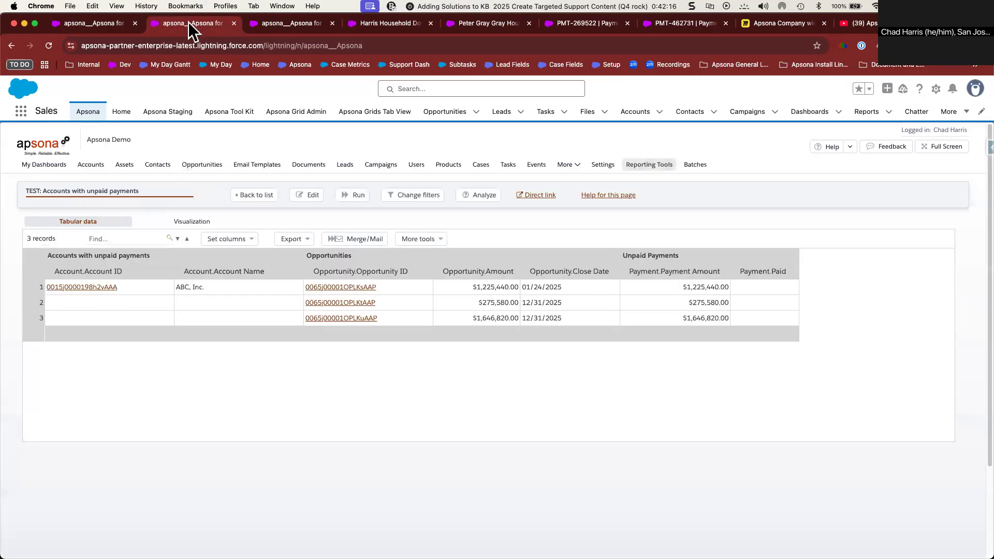
left_click(117, 21)
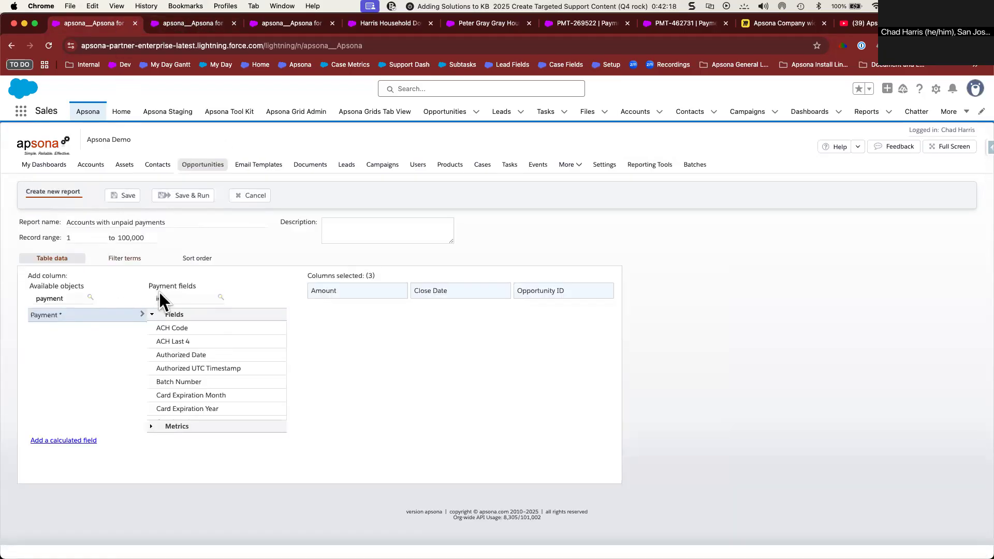
type("amount")
left_click(185, 342)
left_click_drag(183, 299, 142, 297)
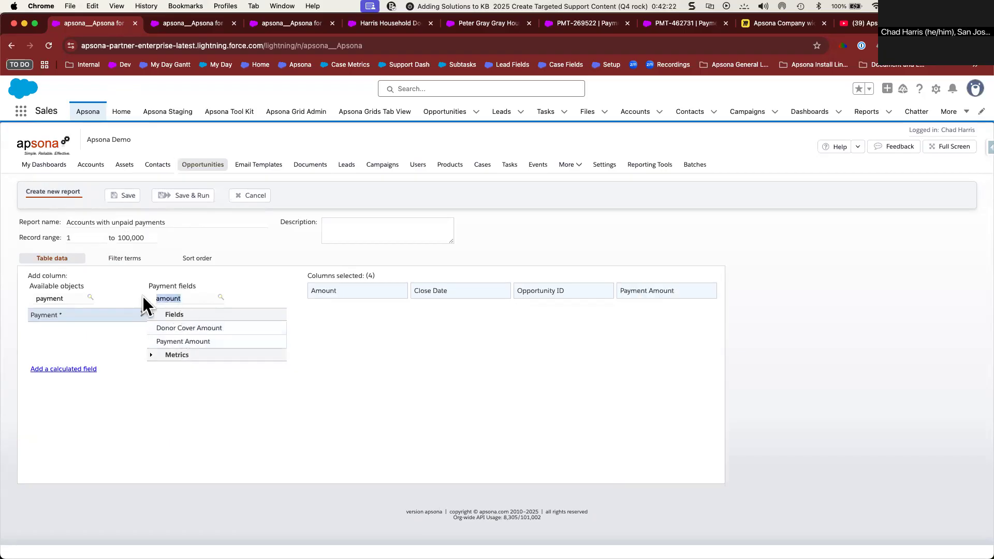
type("paid")
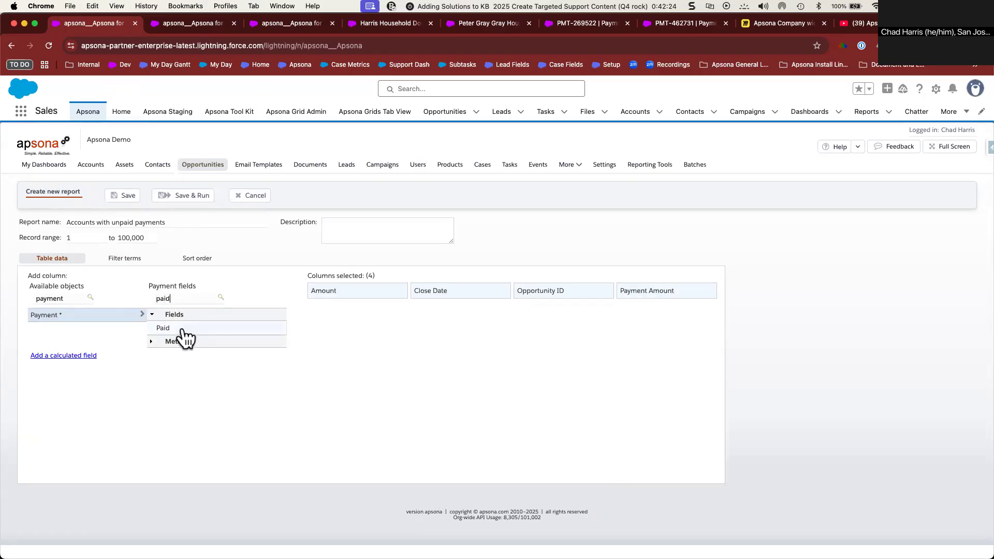
left_click(223, 328)
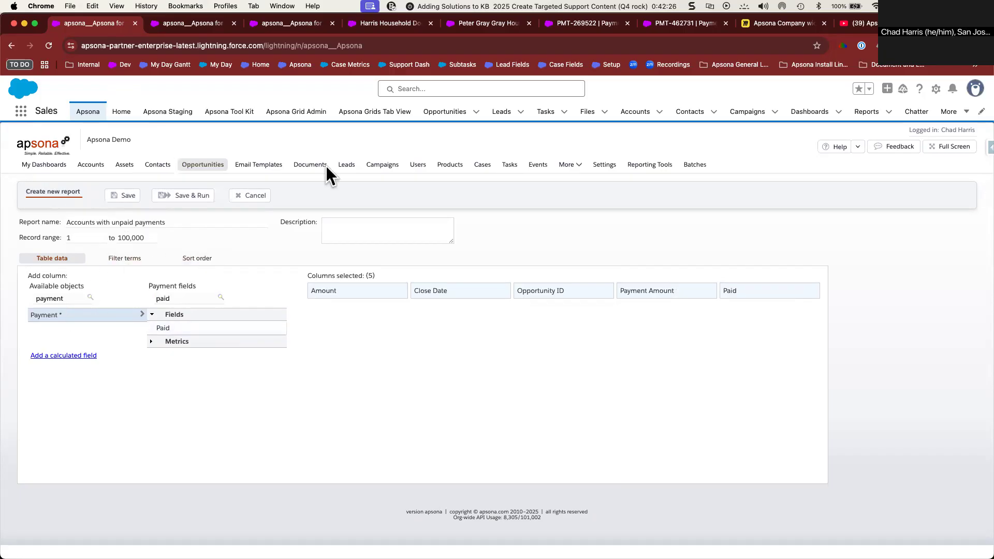
Compare with the multi-step report, add Account ID and Account Name from Account (Account), and place them before the other columns
left_click(192, 25)
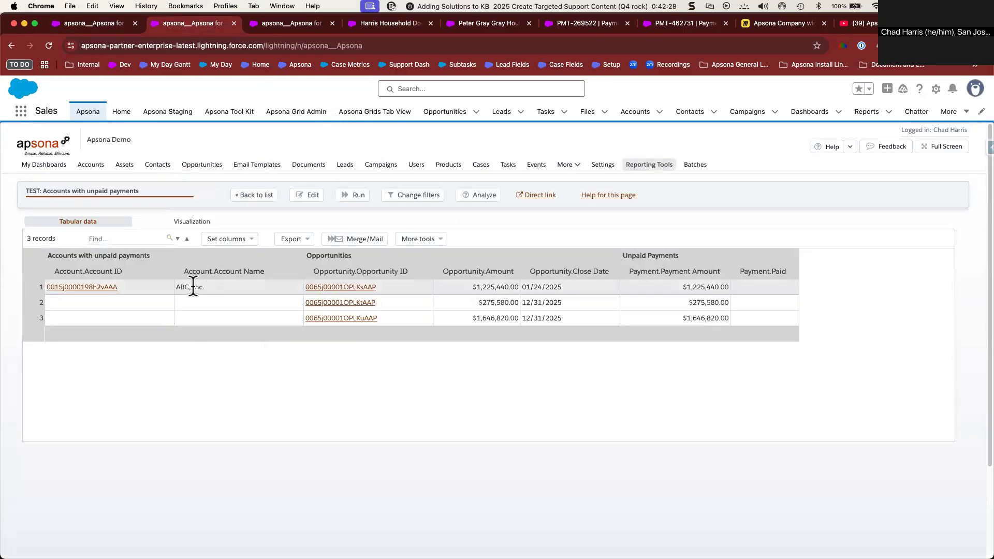
left_click(113, 25)
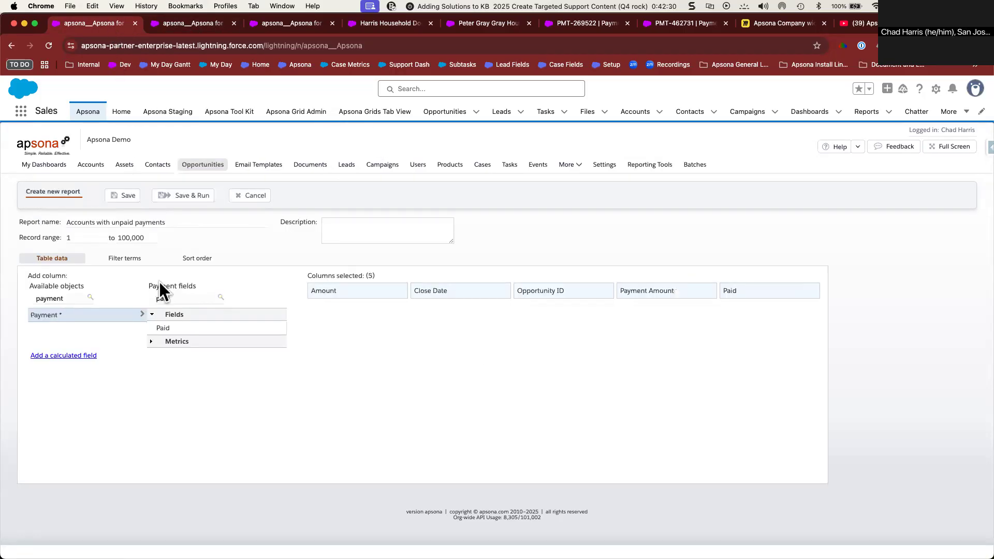
double_click(61, 299)
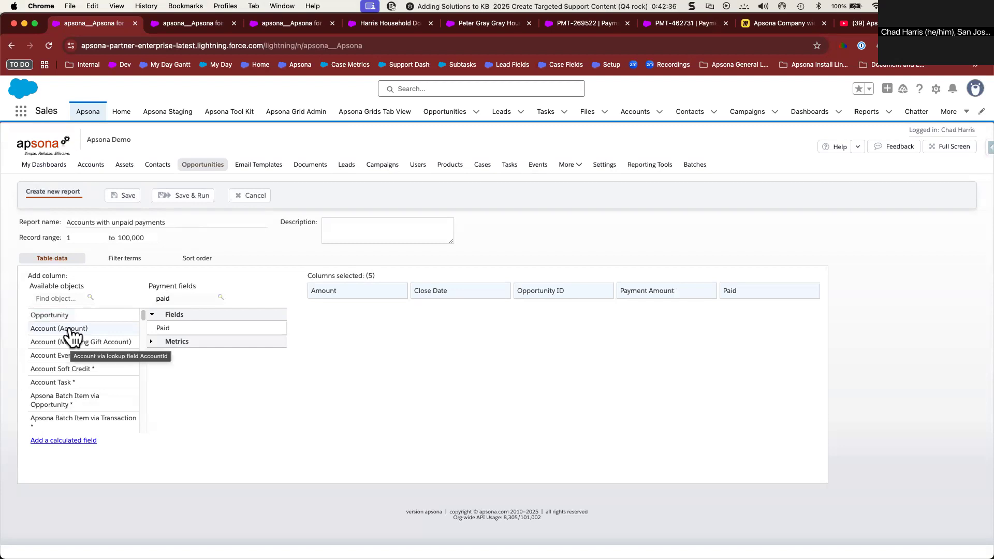
left_click(71, 330)
double_click(158, 299)
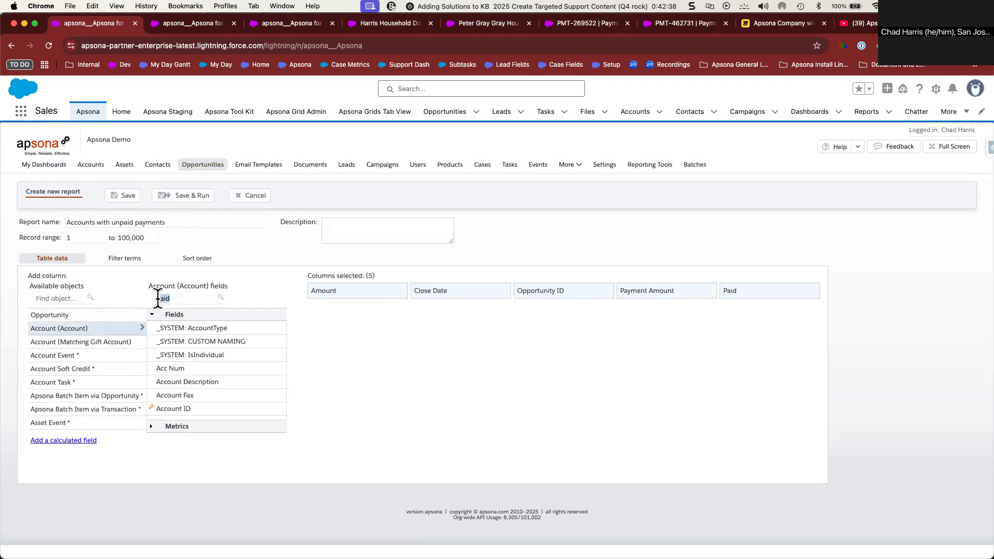
key("BackSpace")
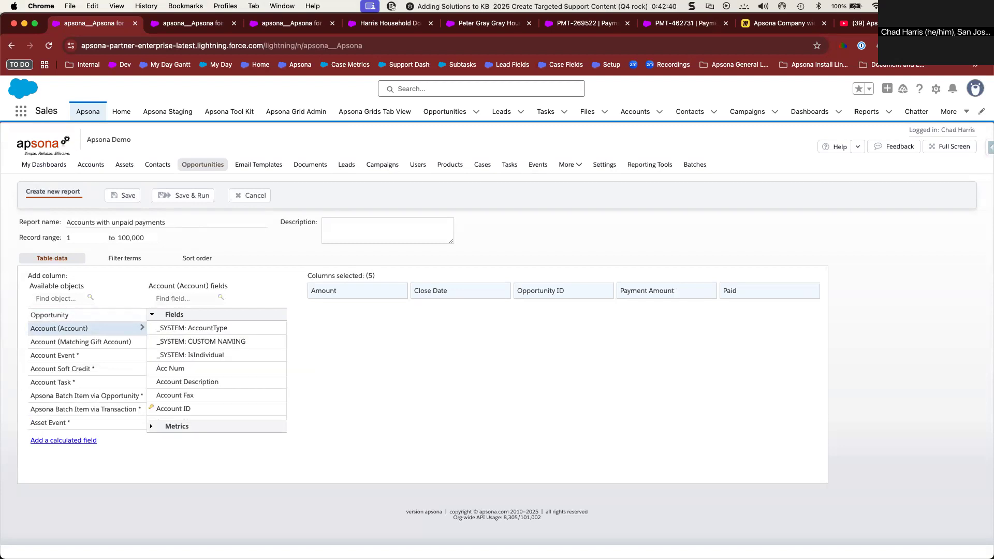
left_click(181, 409)
scroll(197, 393, "down", 3)
left_click(198, 364)
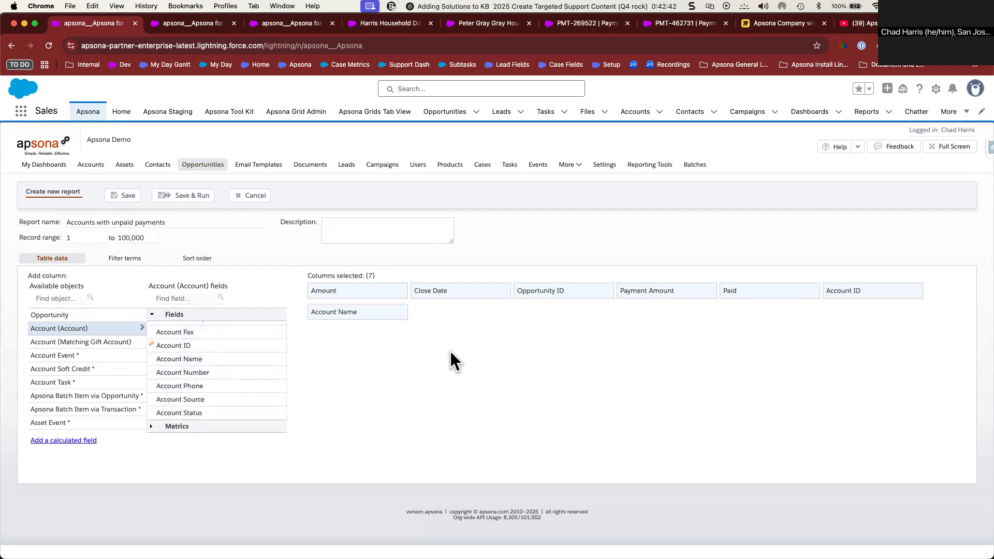
left_click_drag(833, 293, 421, 291)
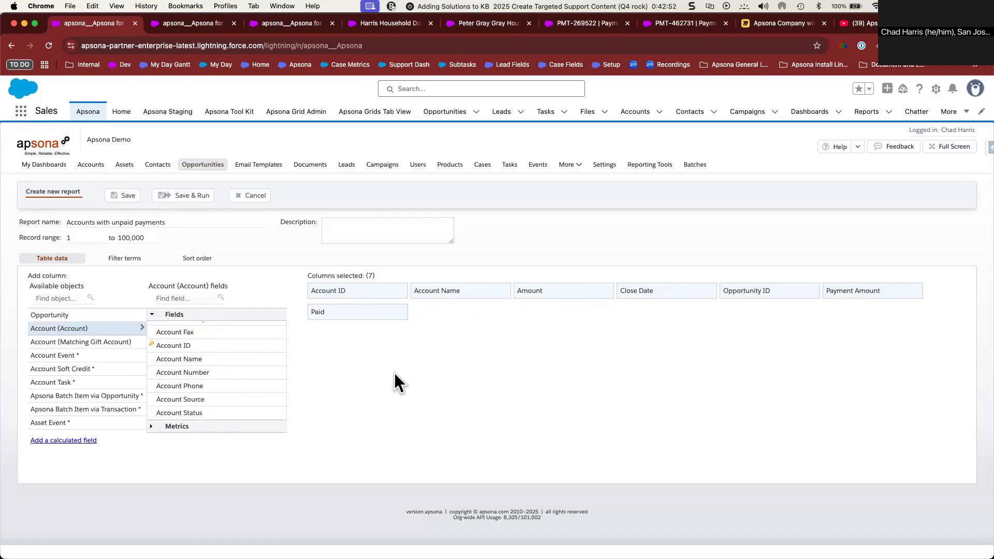
Add a filter term for Opportunity Amount greater than 5000, consulting the Apsona Filters diagram in the slides
left_click(113, 259)
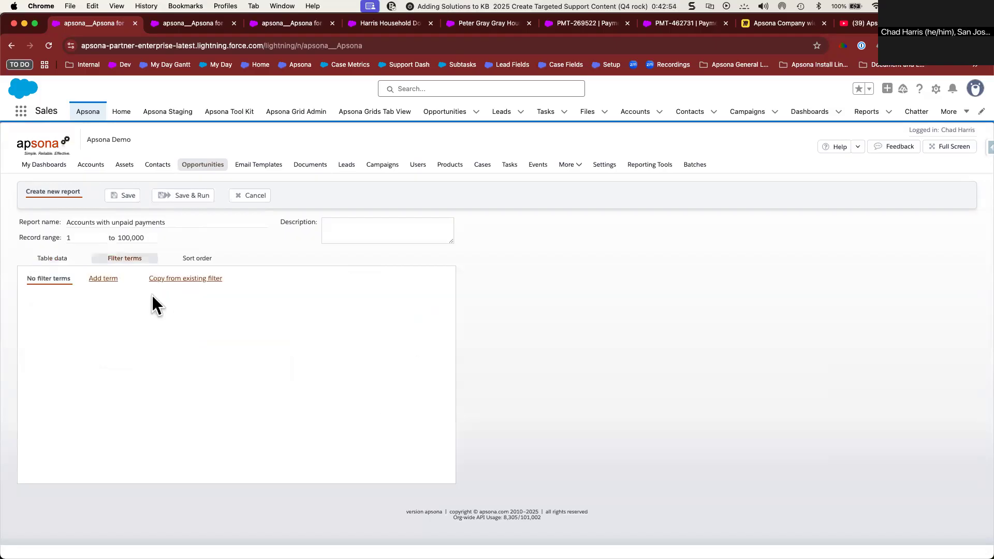
left_click(107, 280)
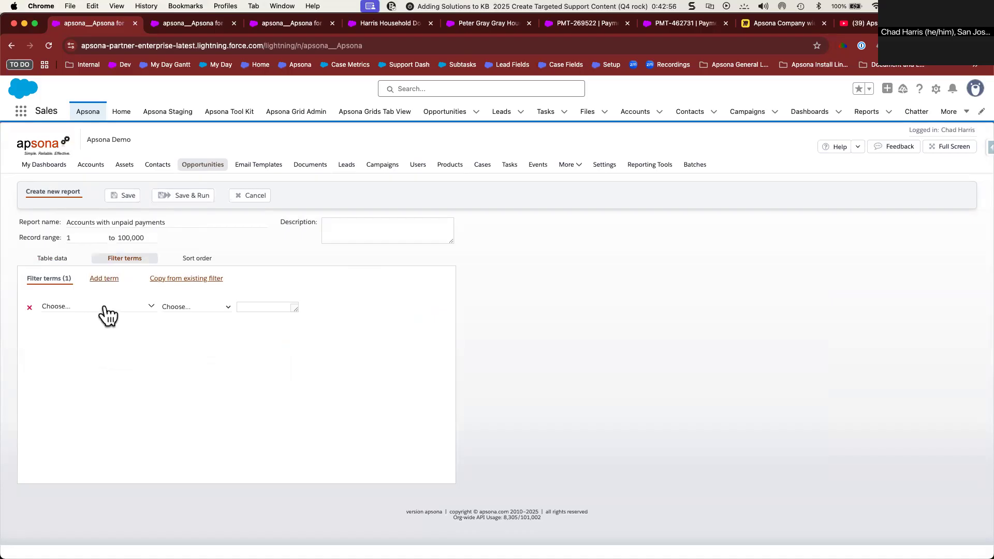
left_click(102, 310)
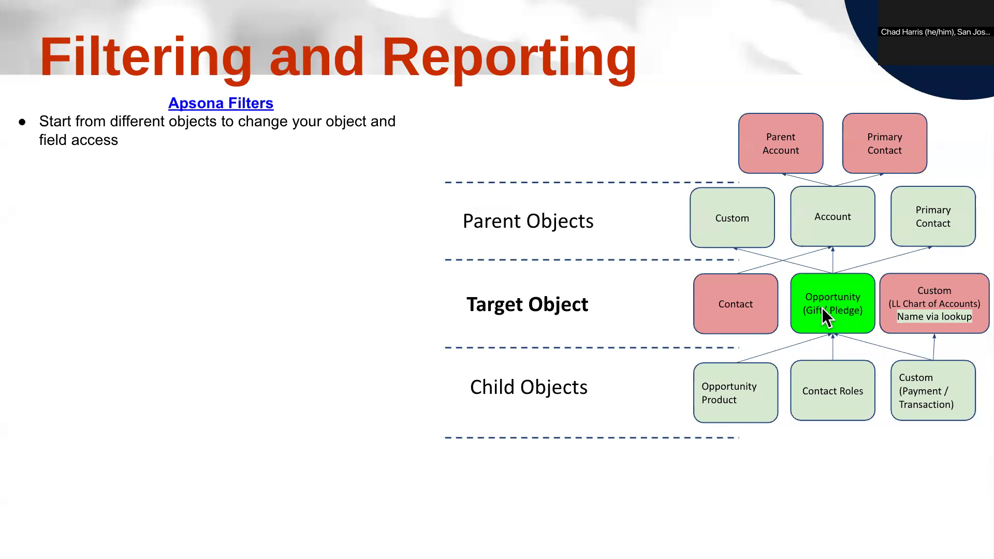
key("ctrl+Left")
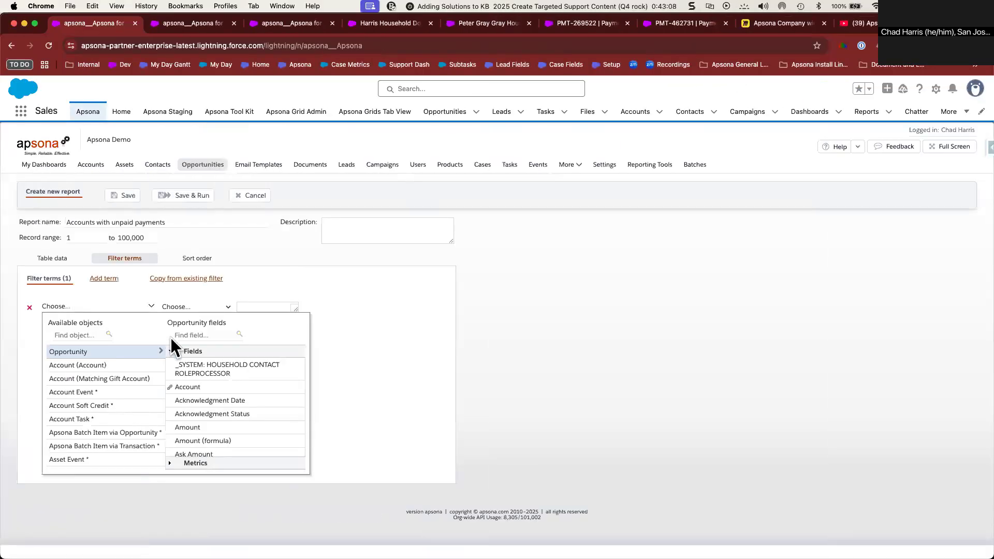
left_click(193, 335)
type("amou")
left_click(211, 364)
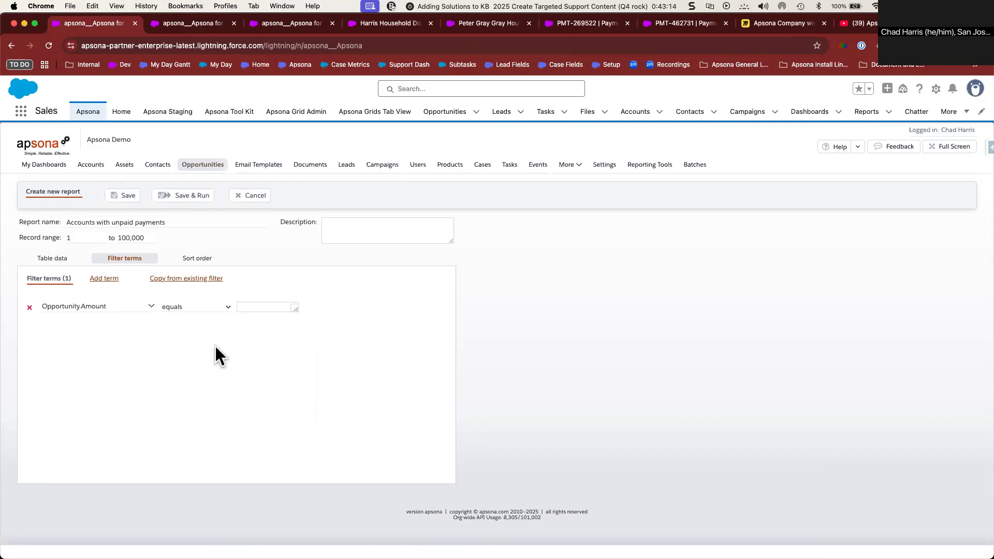
left_click(203, 307)
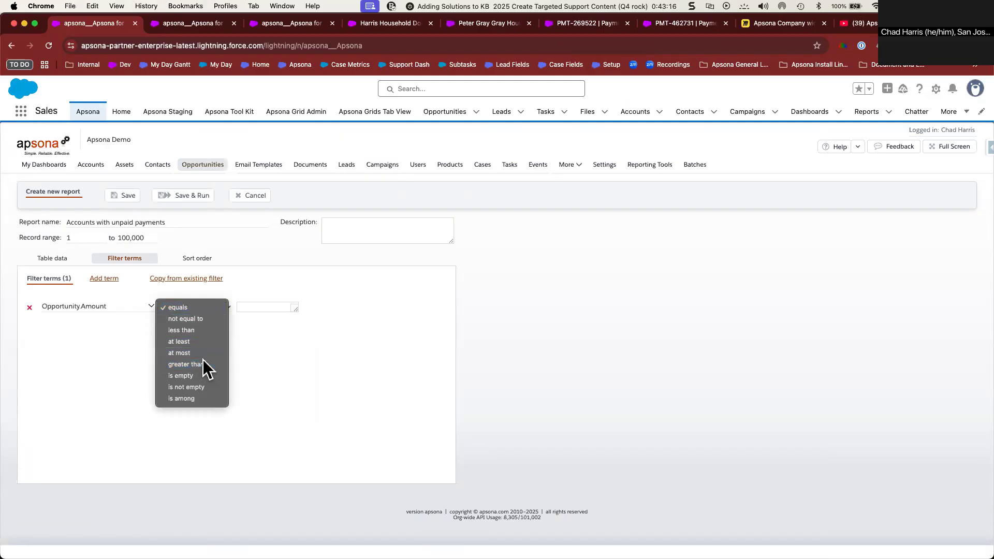
left_click(204, 364)
left_click(249, 306)
type("5000")
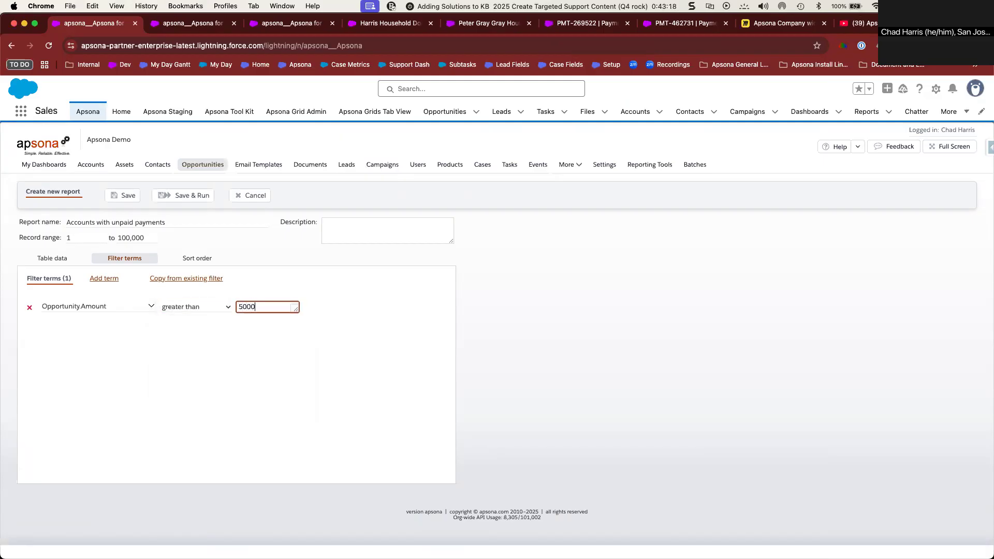
Add a second filter term for Opportunity Close Date equals "This year"
left_click(103, 279)
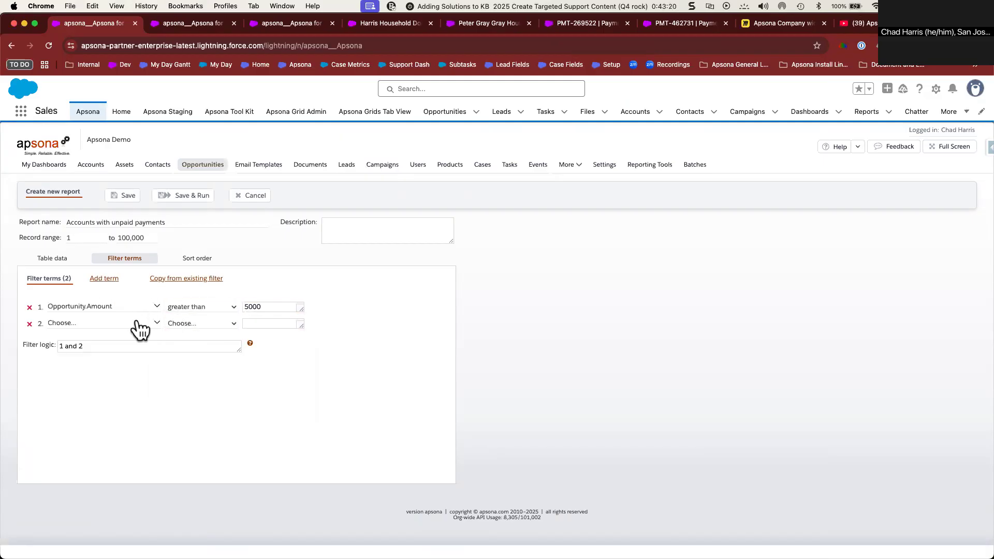
left_click(138, 325)
left_click(207, 352)
type("closed")
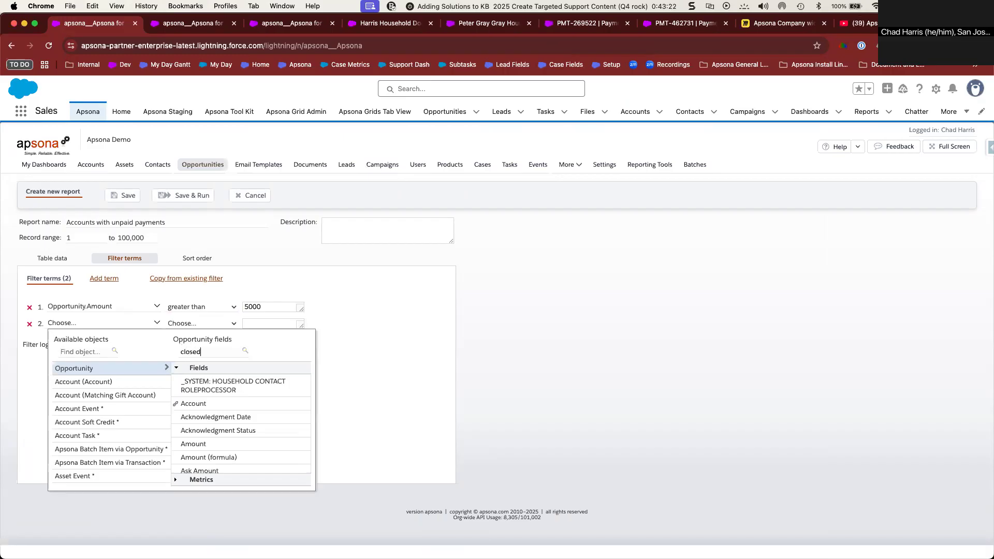
key("BackSpace")
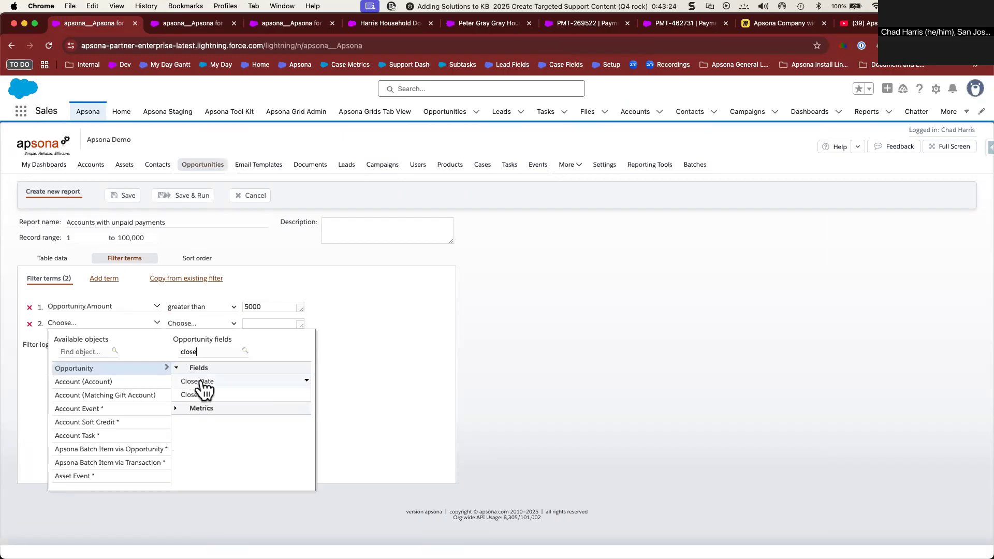
left_click(203, 391)
left_click(231, 325)
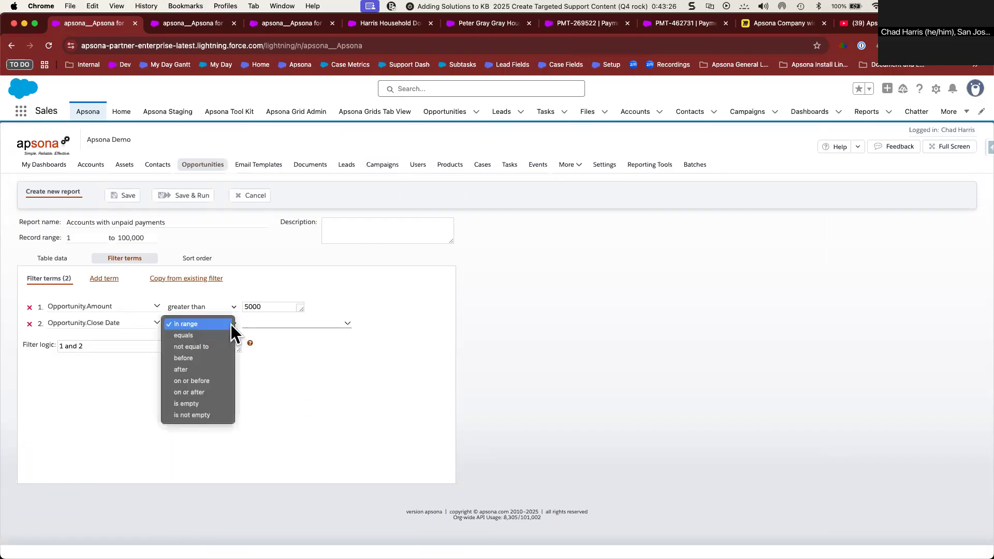
left_click(230, 336)
left_click(255, 324)
type("This y")
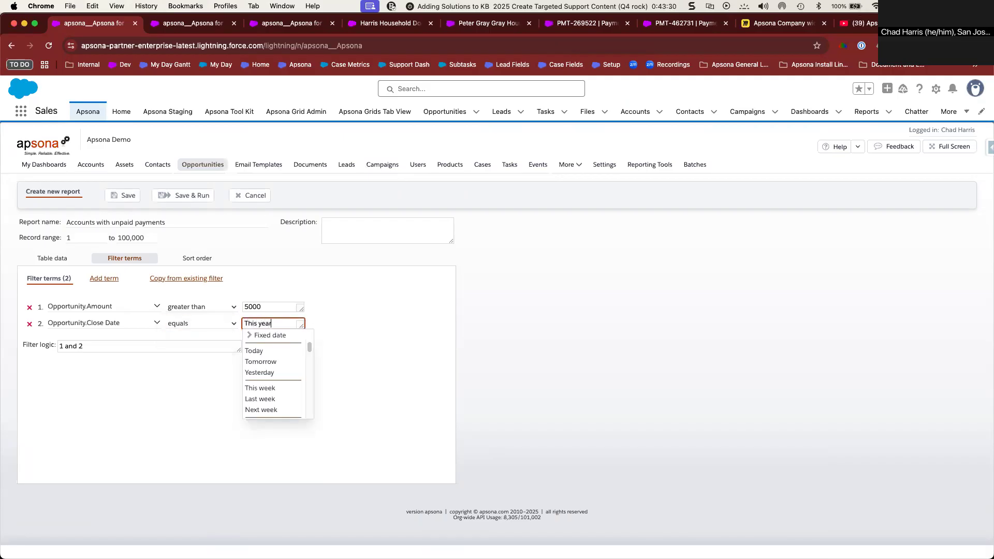
Complete the Close Date value "This year" and add a third filter term for Payment Paid is No for at least one record
type("ear")
left_click(104, 279)
left_click(73, 343)
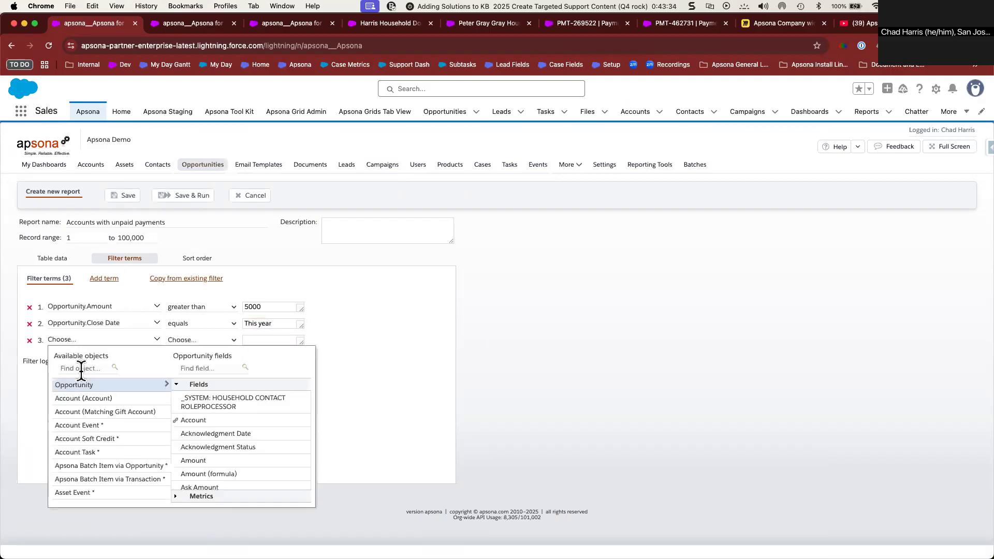
left_click(82, 368)
type("paym")
left_click(94, 387)
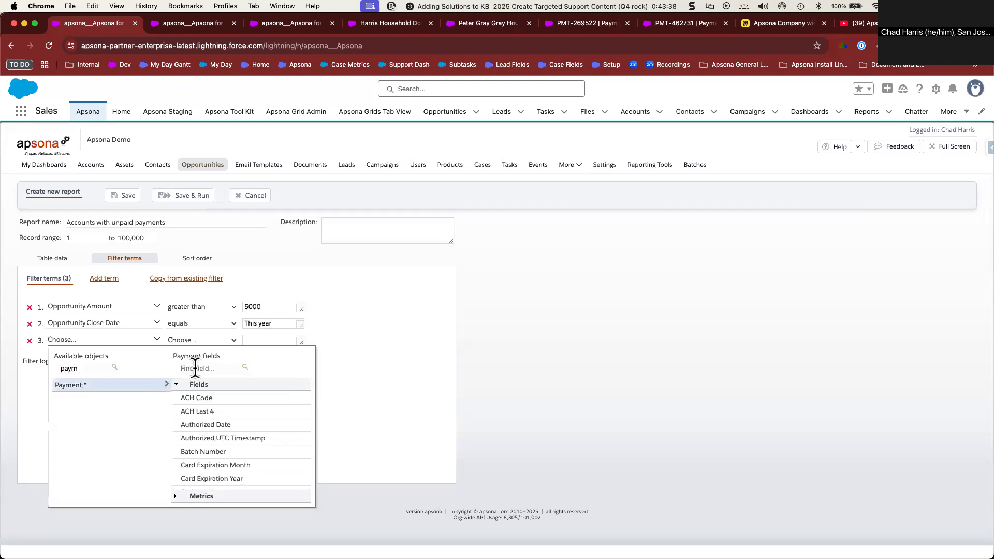
type("paid")
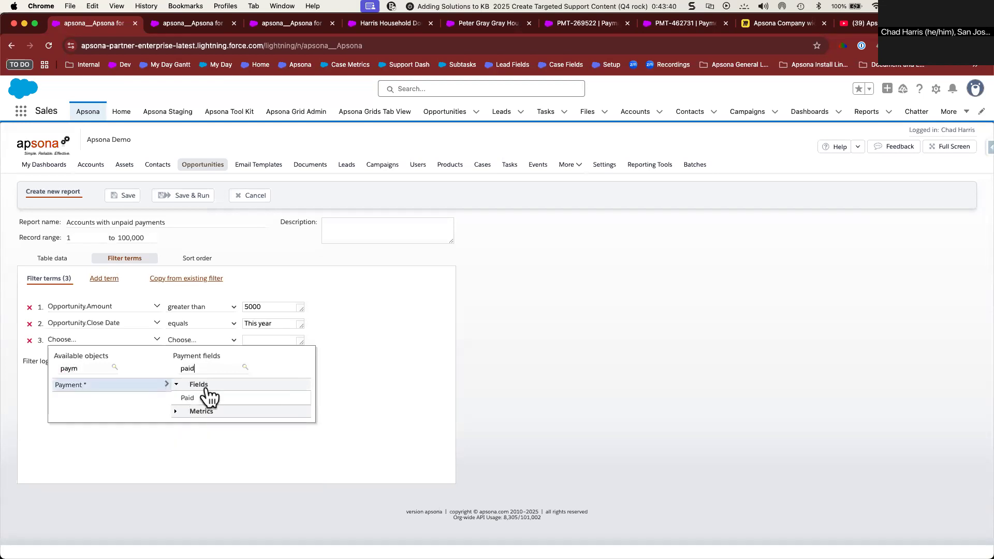
left_click(206, 397)
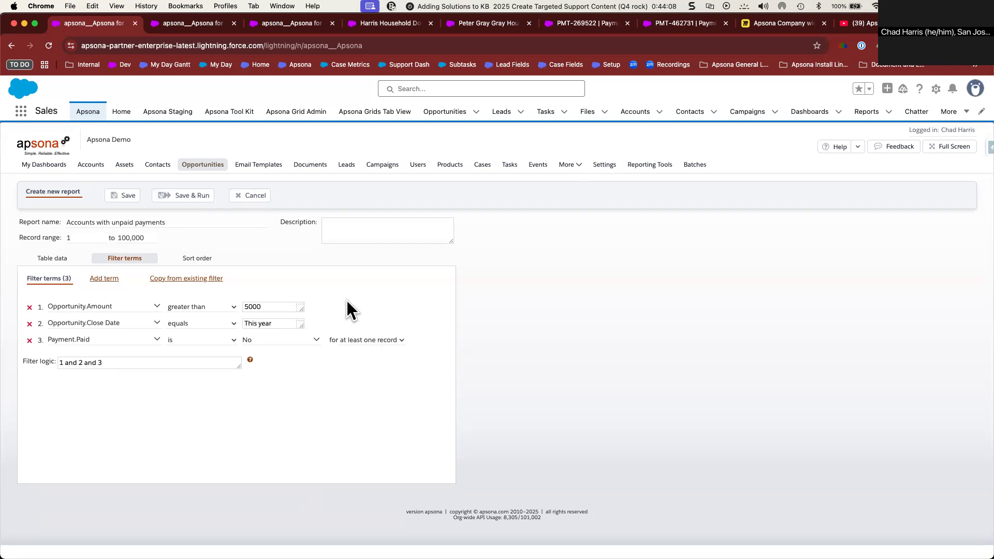
Review the results of the multi-step TEST report for comparison, and save and run the new Opportunity report
left_click(207, 24)
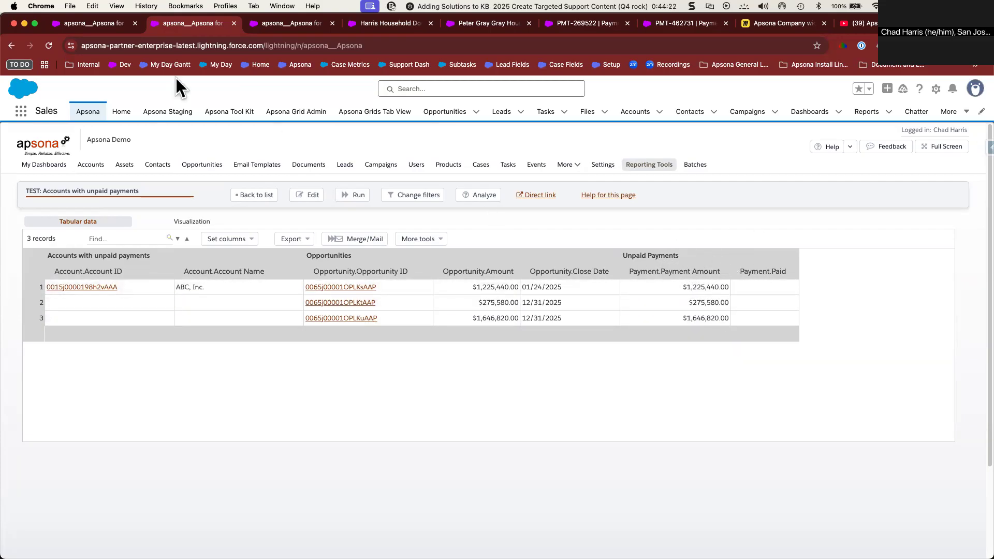
left_click(120, 24)
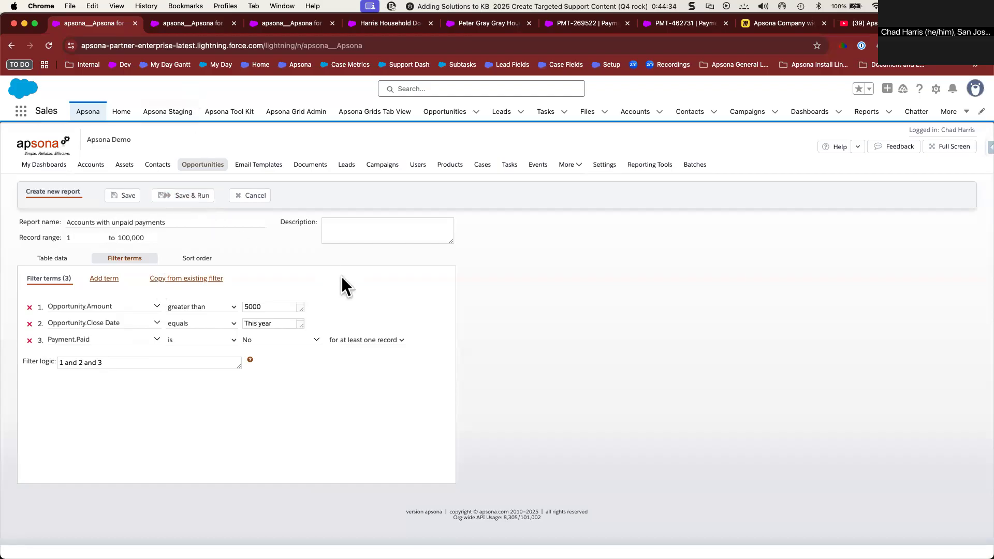
left_click(201, 206)
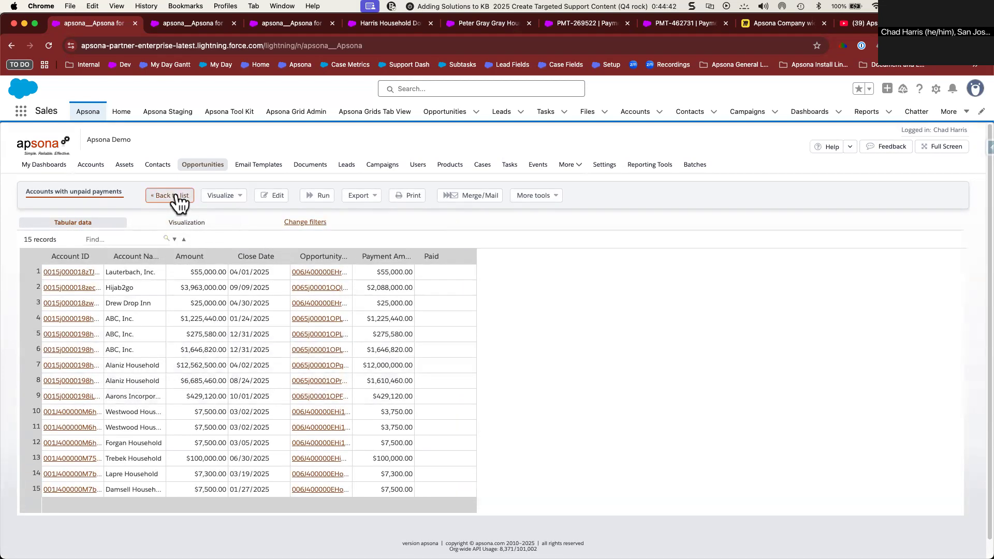
Edit the report to add a fourth filter term for Demo from Account (Account) is Yes, and save and run it again
left_click(270, 199)
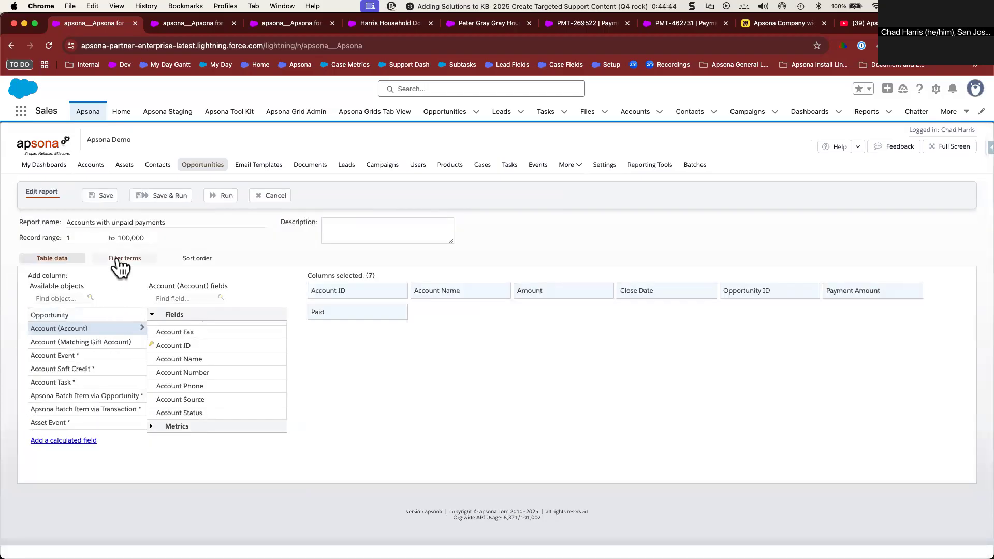
left_click(121, 258)
left_click(104, 279)
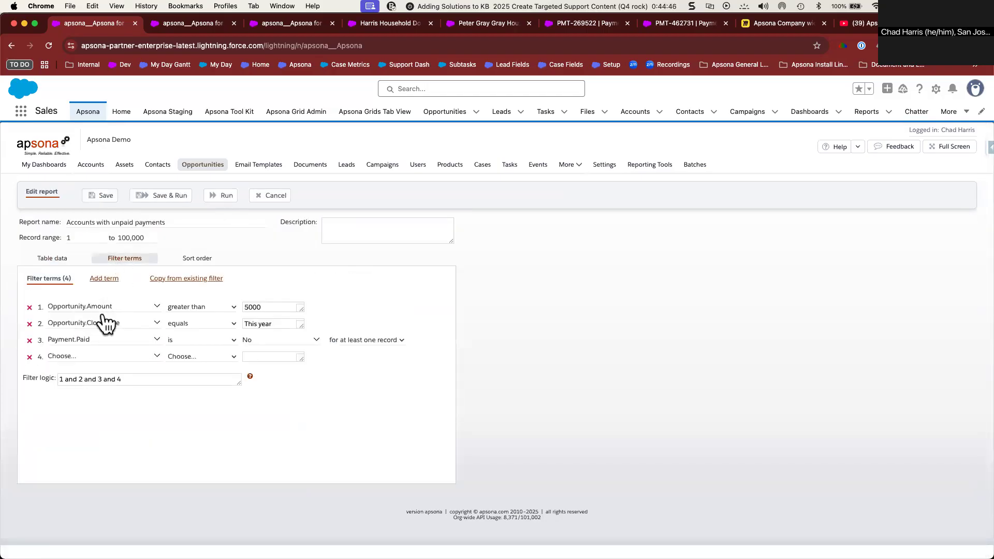
left_click(84, 356)
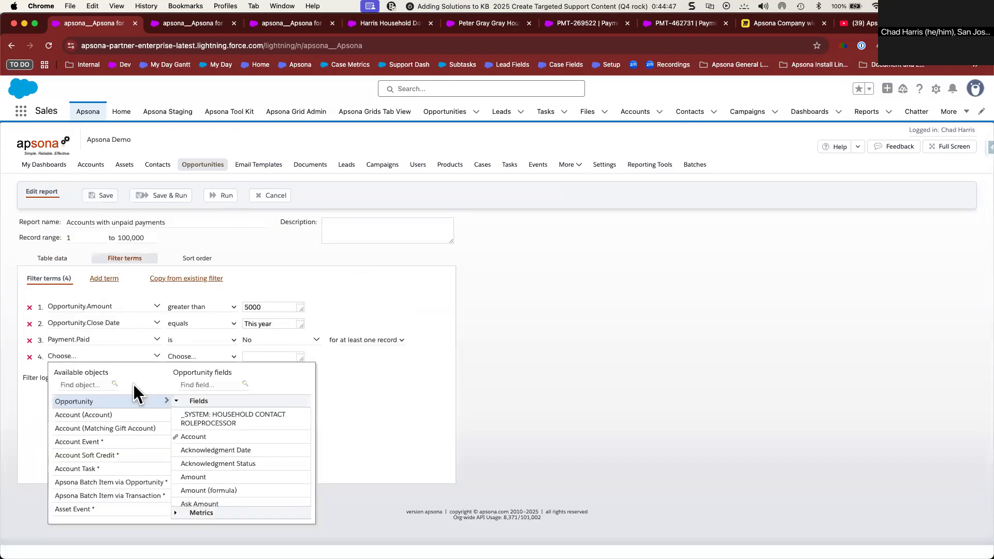
left_click(103, 415)
left_click(192, 386)
type("demo")
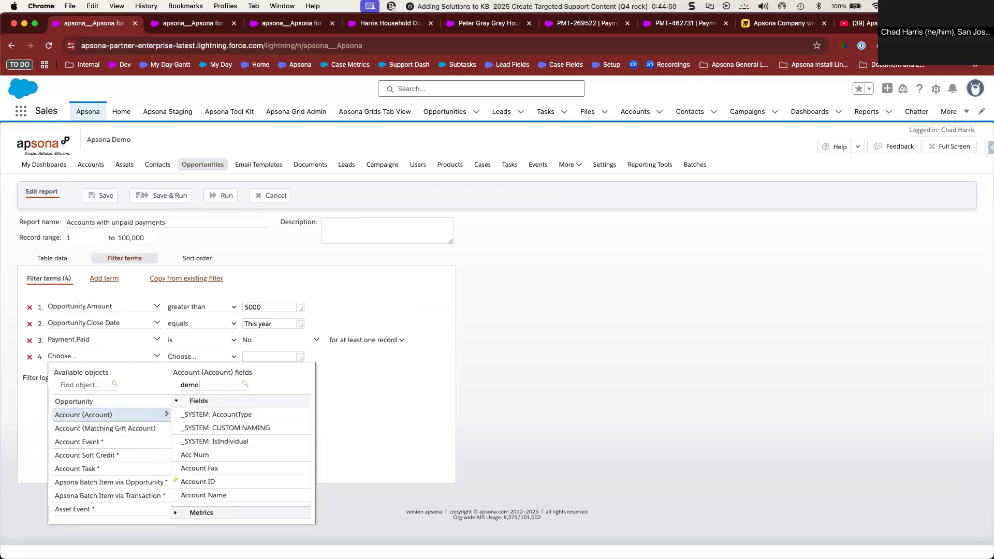
left_click(194, 414)
left_click(270, 357)
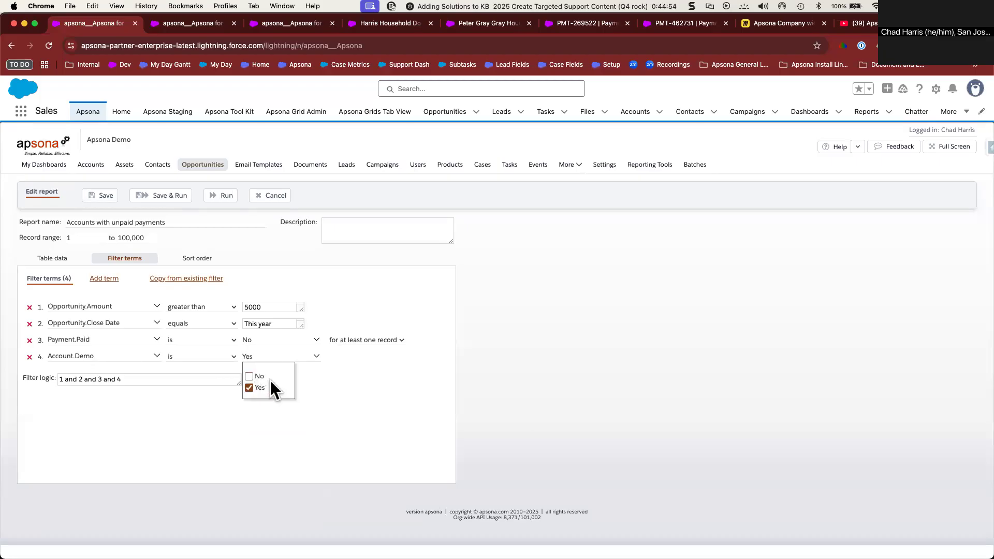
left_click(161, 197)
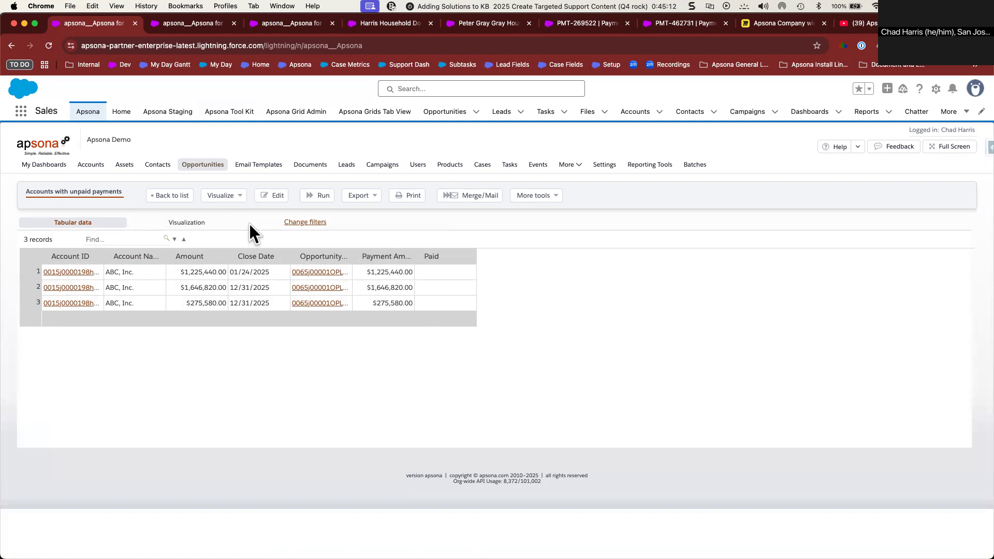
Switch to the slides to examine the Apsona Filters diagram with Opportunity as the target object
key("ctrl+Right")
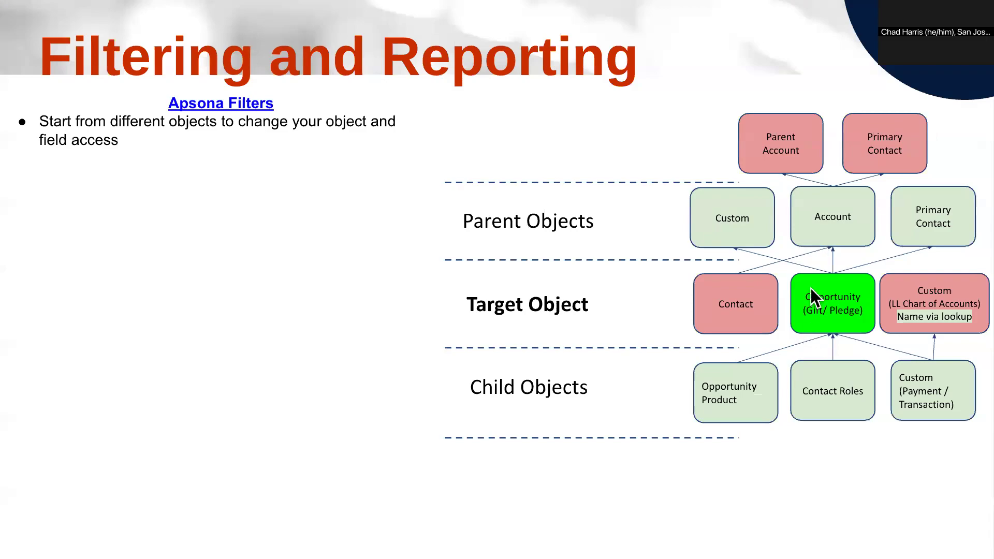